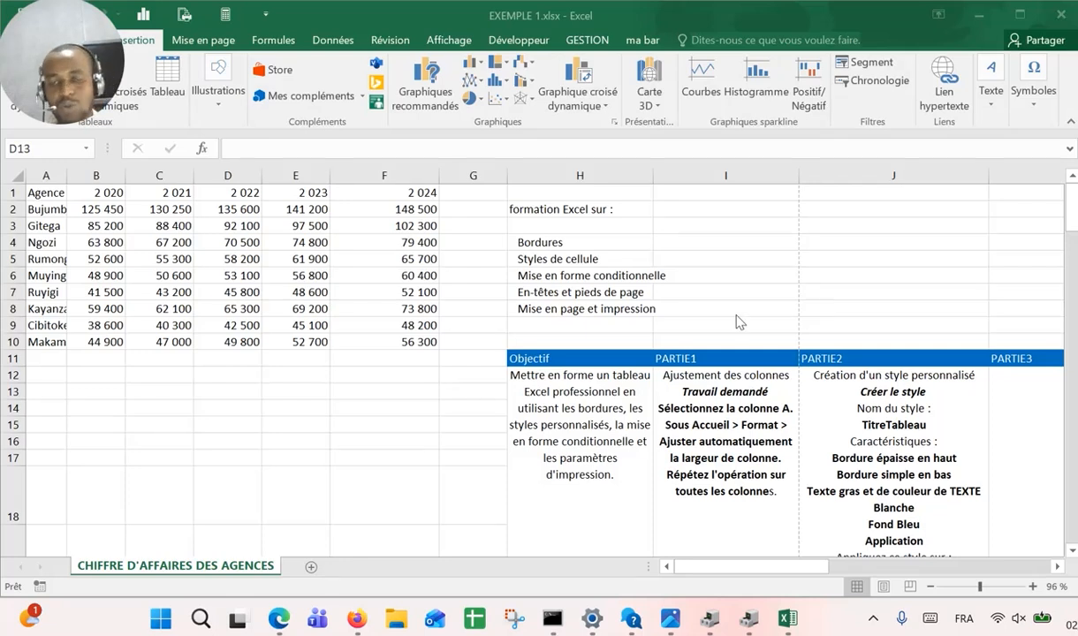
Auto-fit the width of column A, and of all the table columns from A to F.
mouse_move(39, 20)
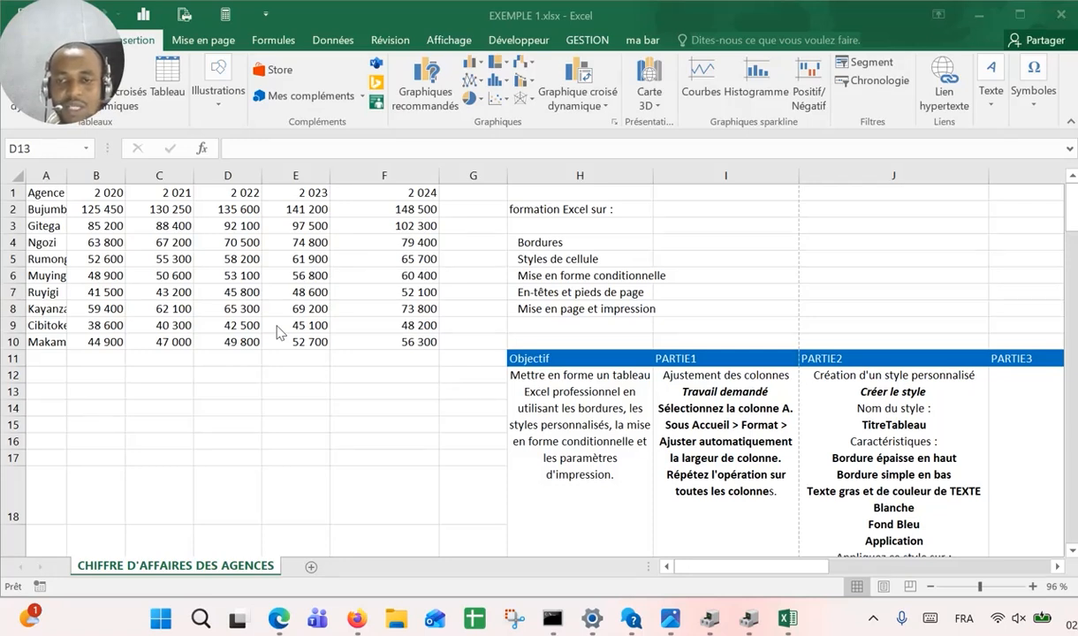
left_click(45, 173)
left_click(45, 173)
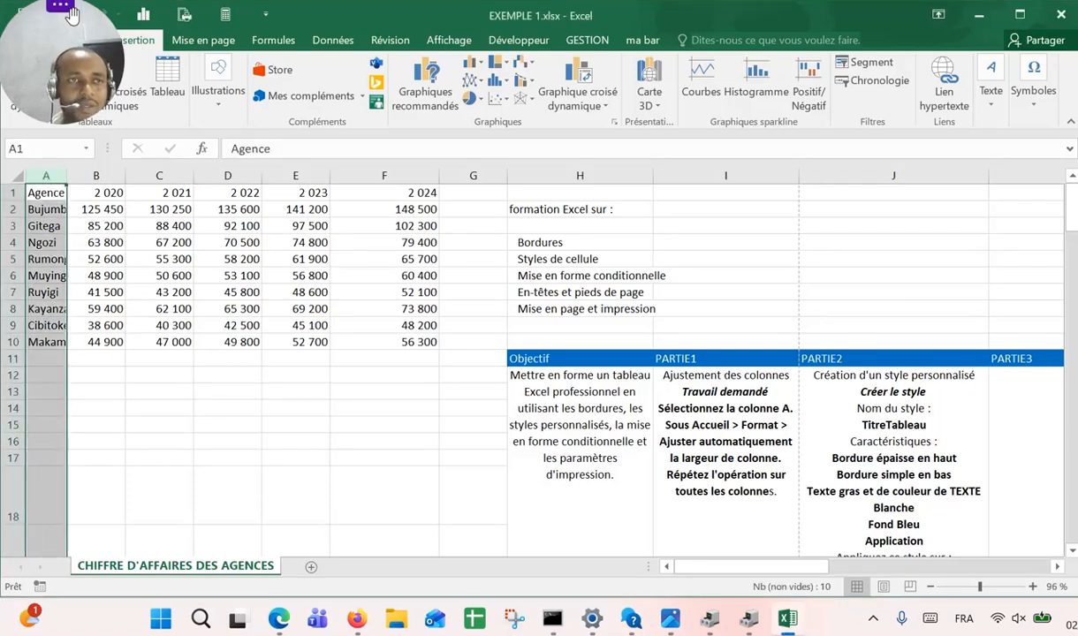
left_click(90, 29)
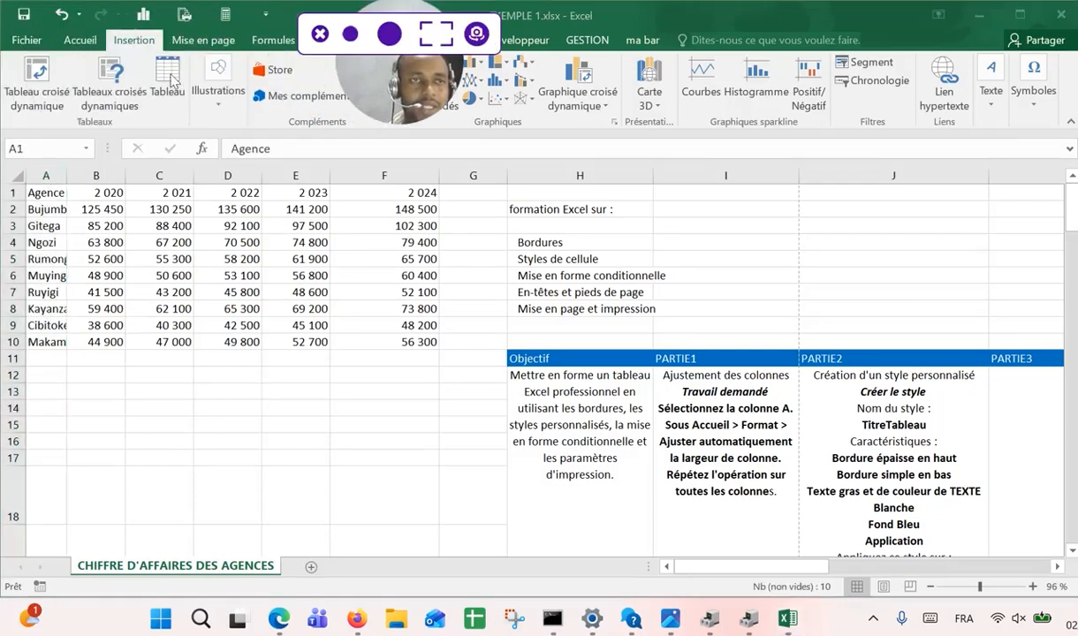
left_click(80, 41)
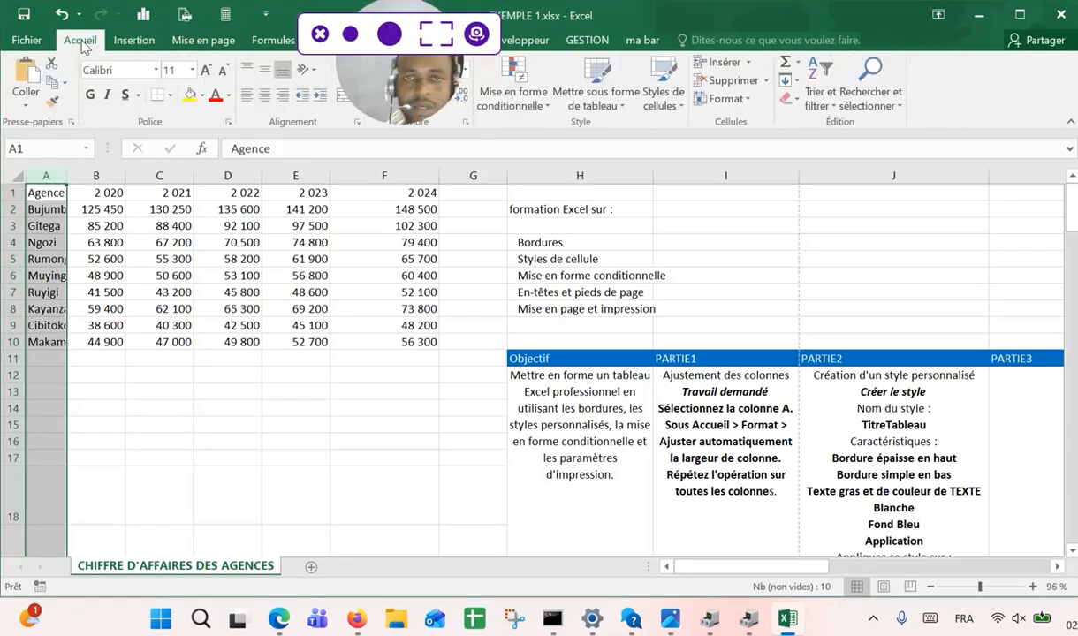
left_click(744, 100)
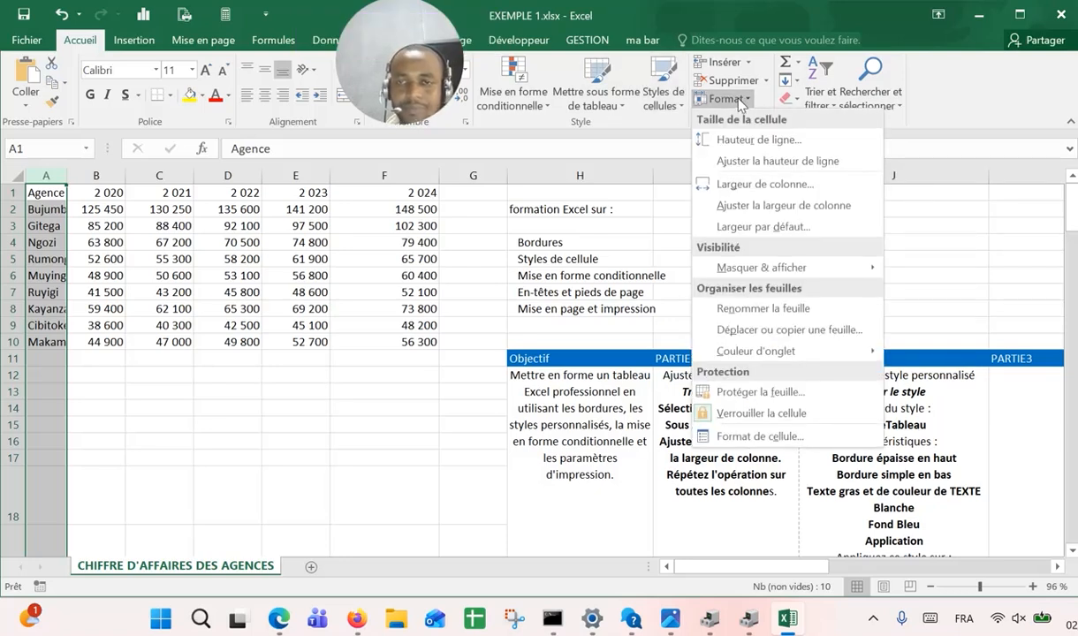
left_click(761, 208)
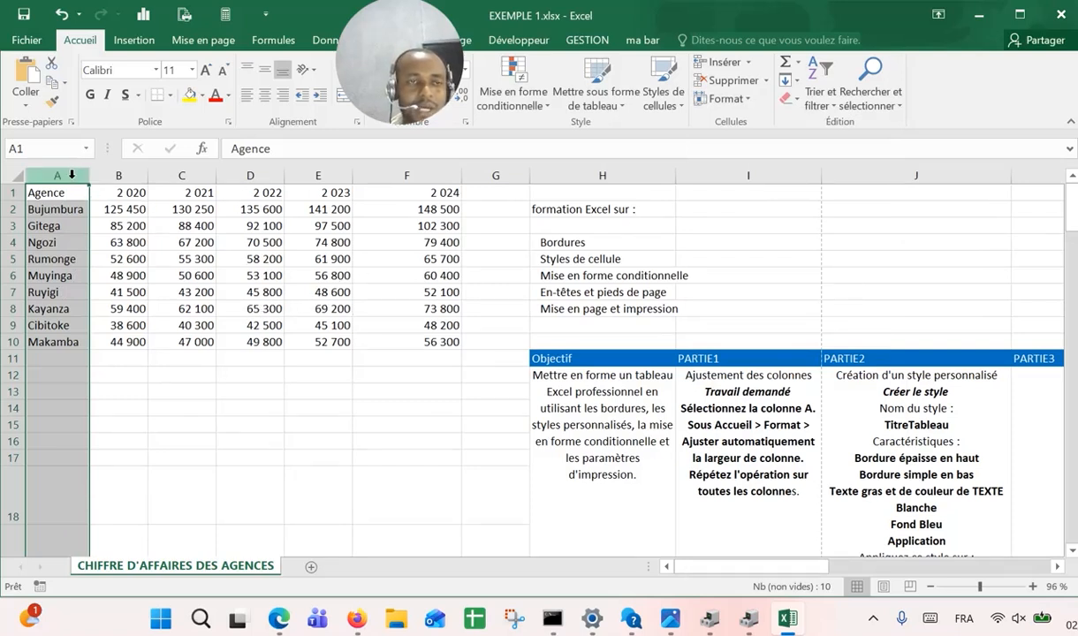
left_click_drag(72, 175, 469, 172)
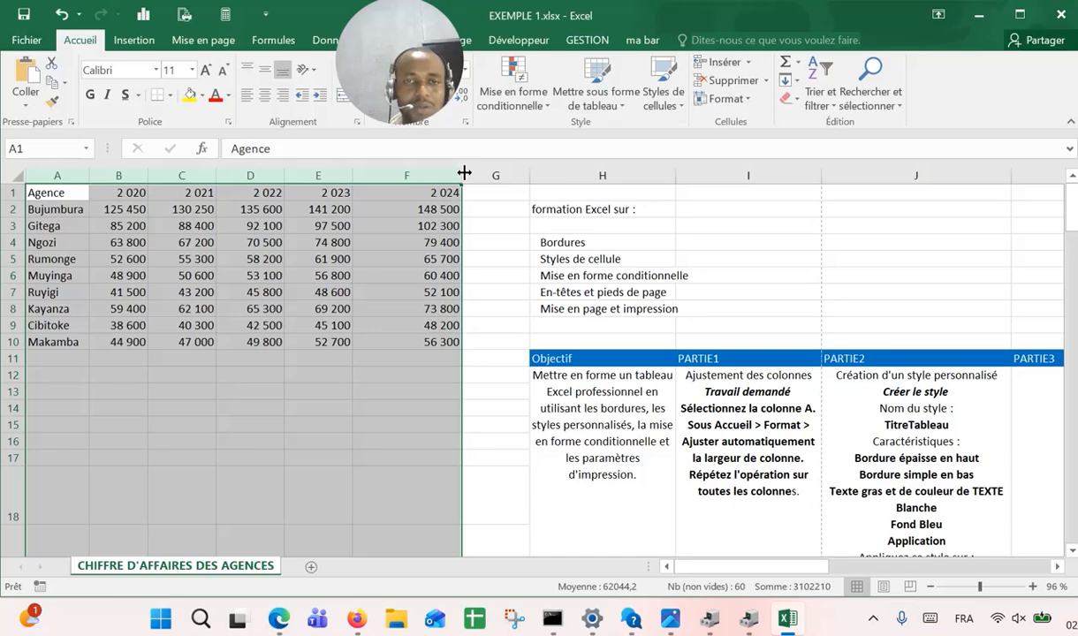
double_click(462, 174)
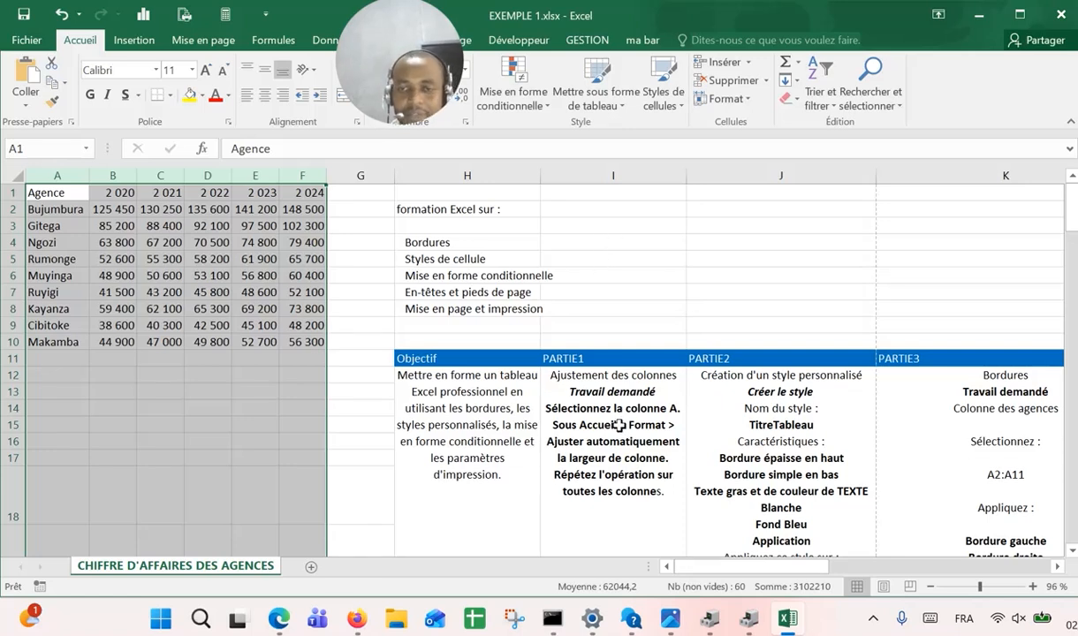
Start a new custom cell style and name it TitreTableau.
scroll(618, 425, "down", 1)
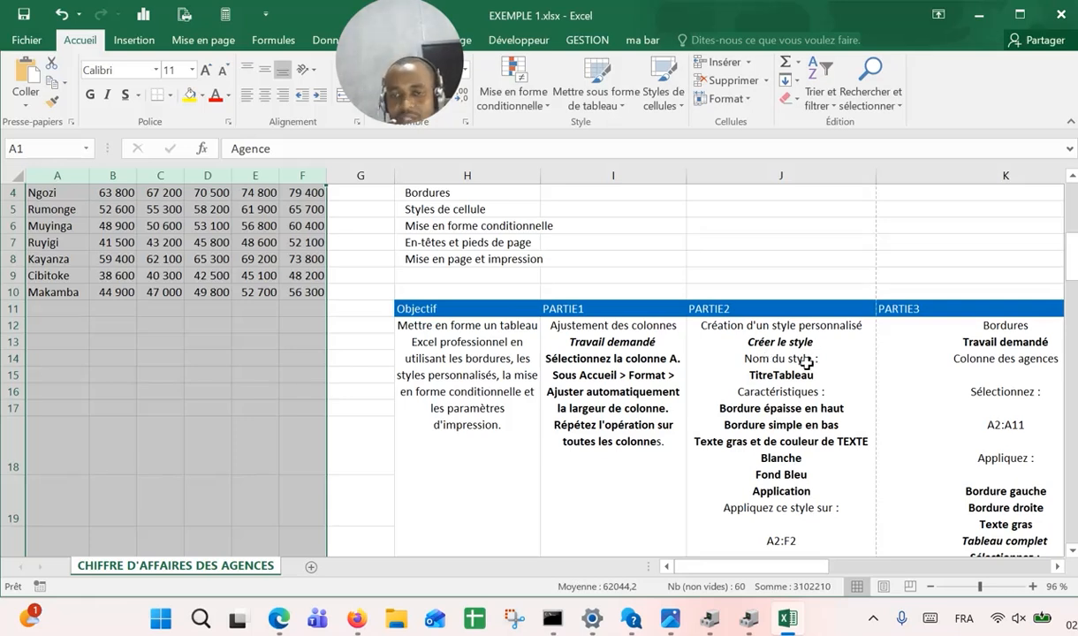
left_click(682, 106)
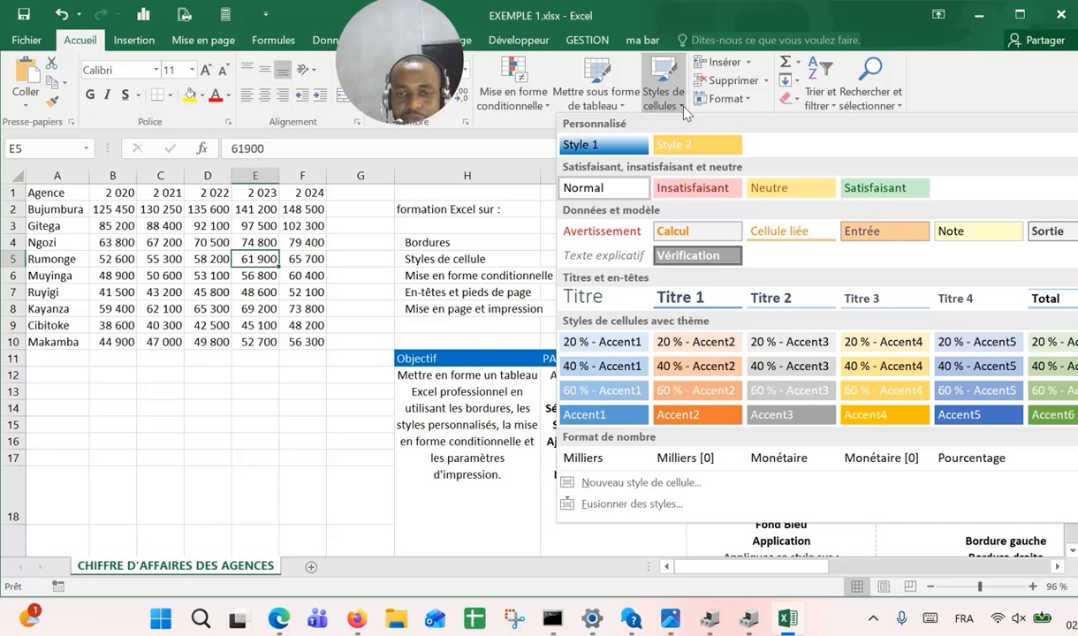
left_click(627, 482)
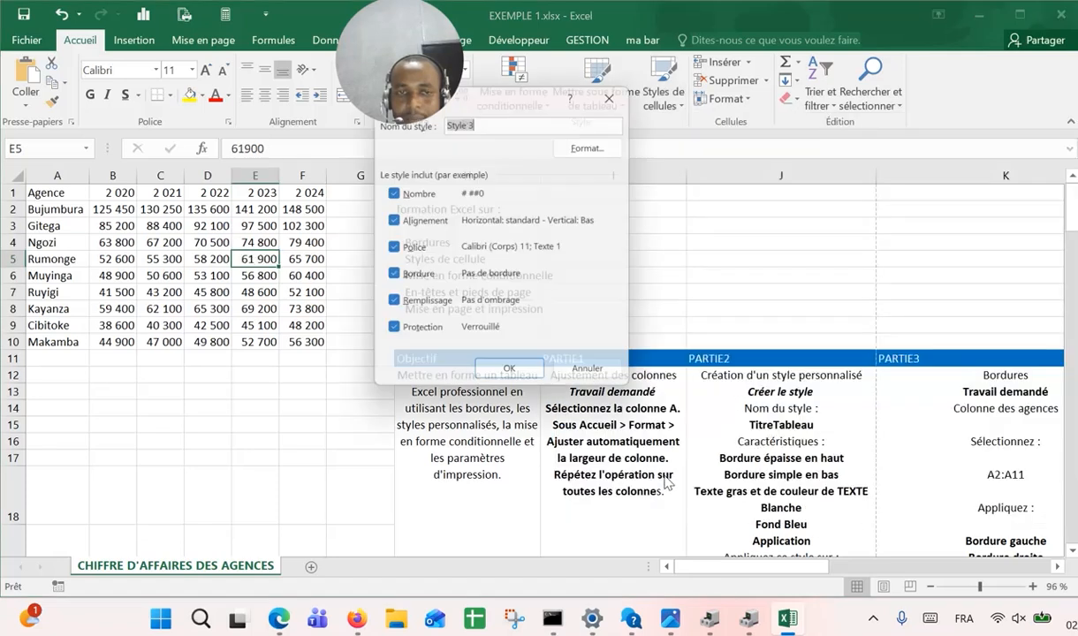
left_click(486, 122)
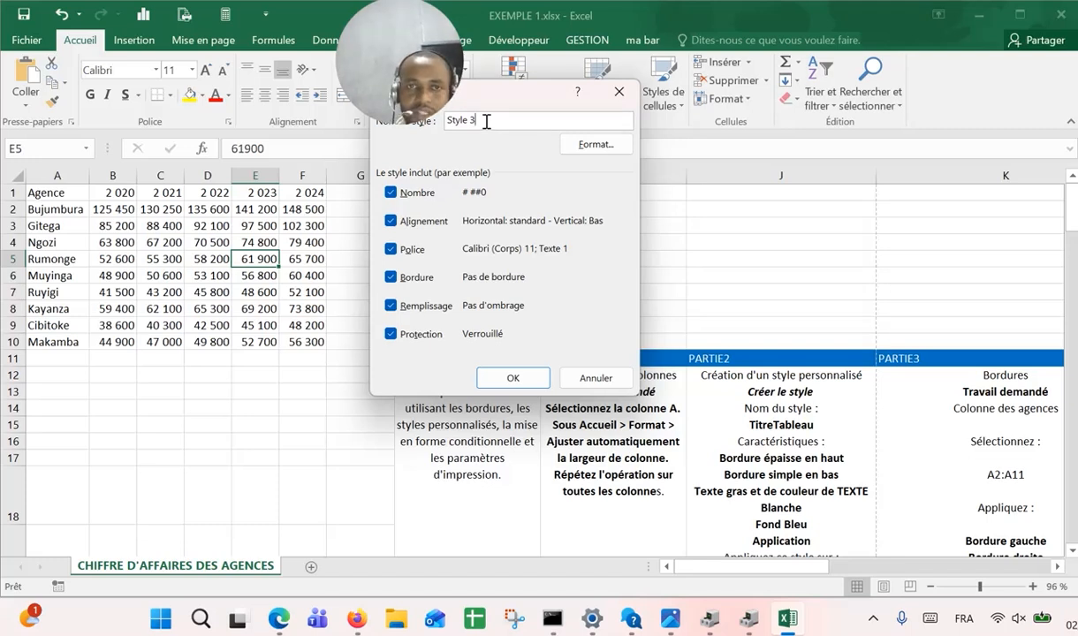
key("BackSpace")
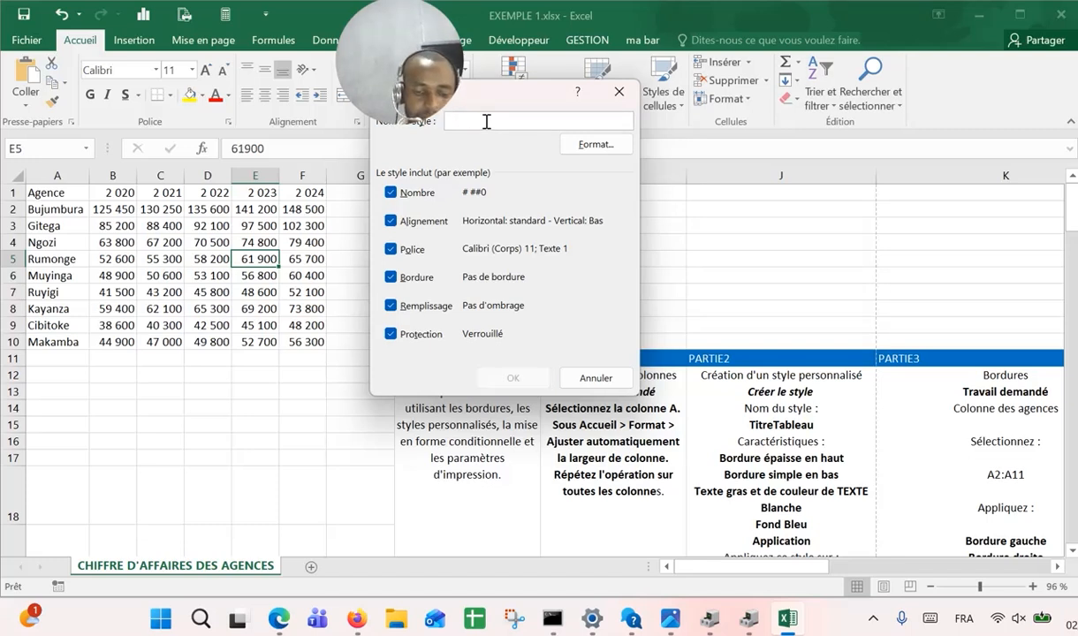
type("TitreTableau")
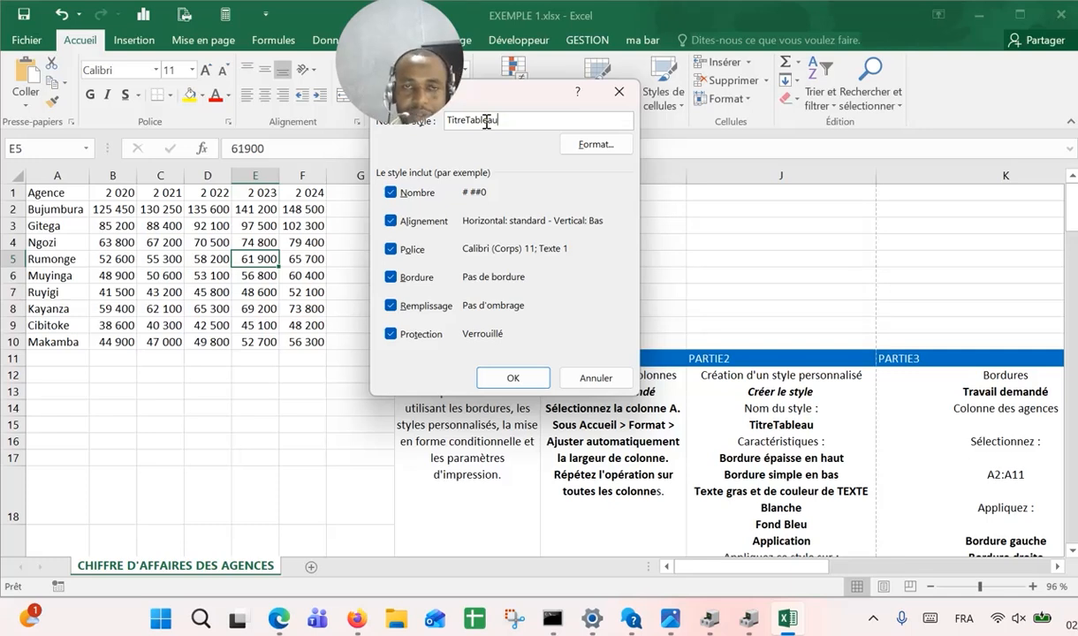
Give the TitreTableau style a thick top border and a single solid bottom border.
left_click(593, 146)
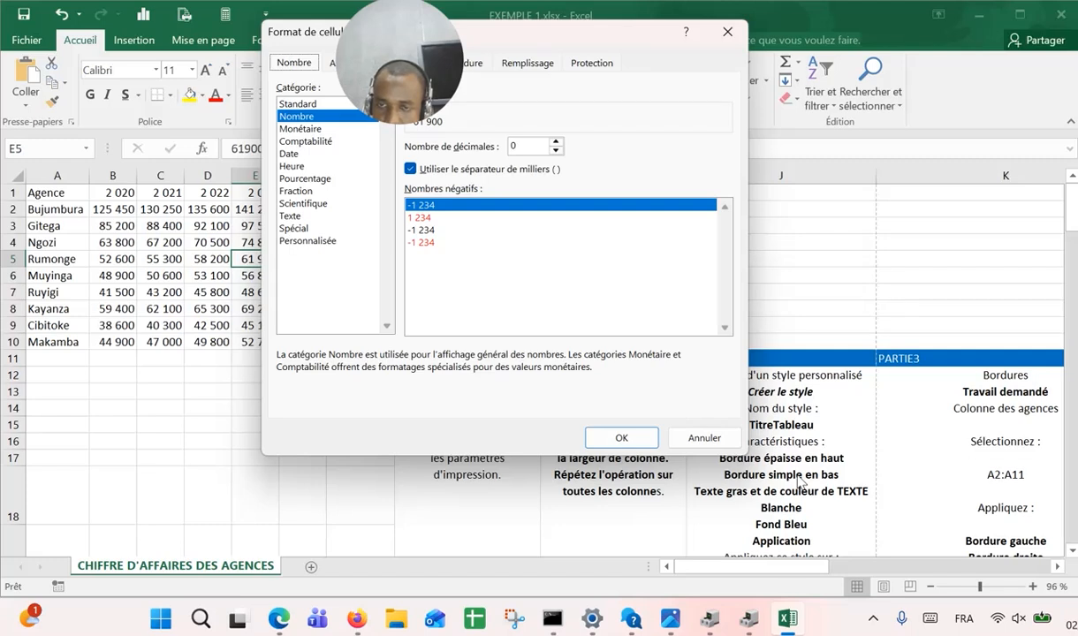
left_click(535, 67)
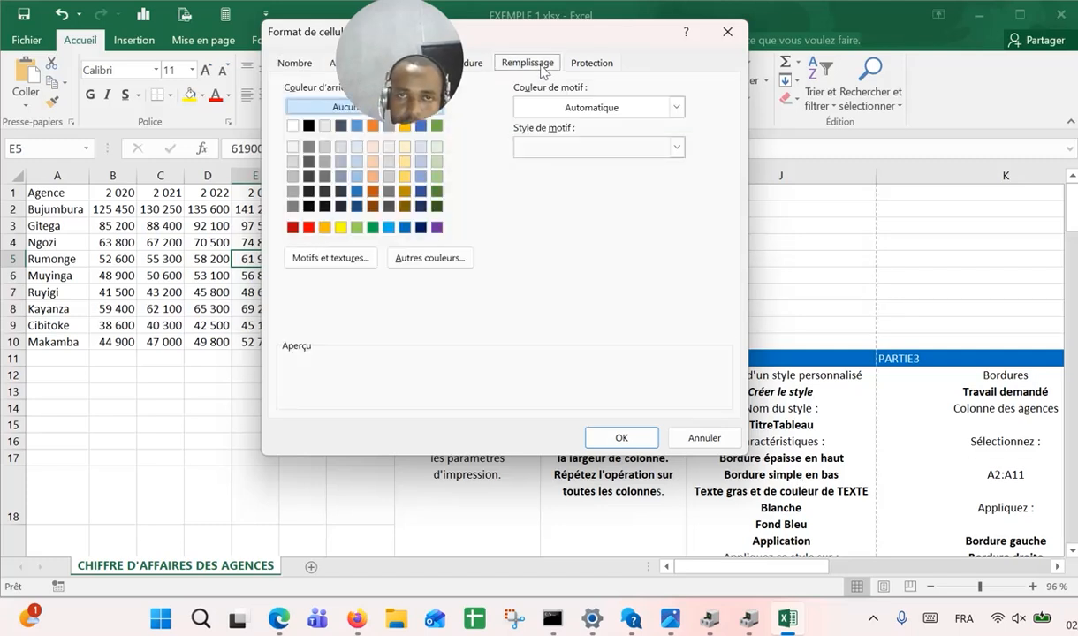
left_click(466, 63)
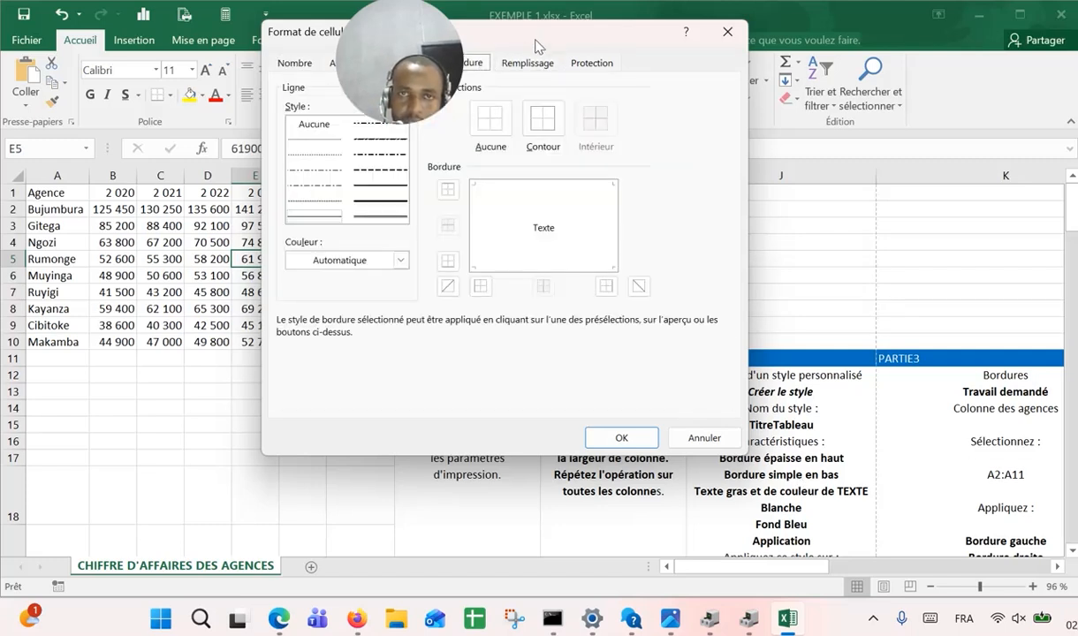
left_click_drag(537, 42, 705, 46)
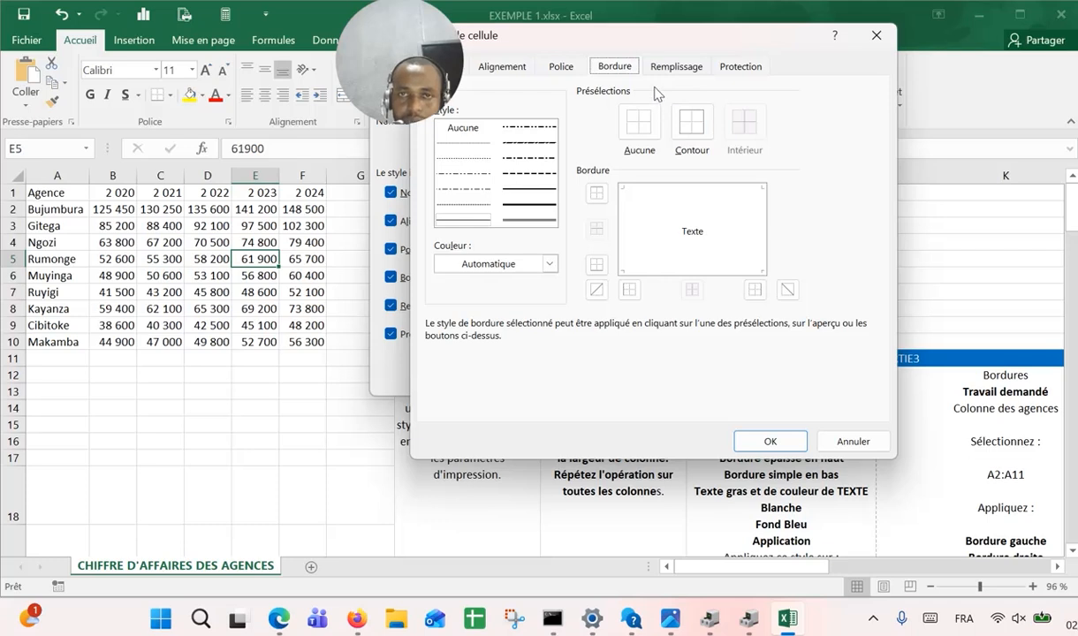
left_click(530, 206)
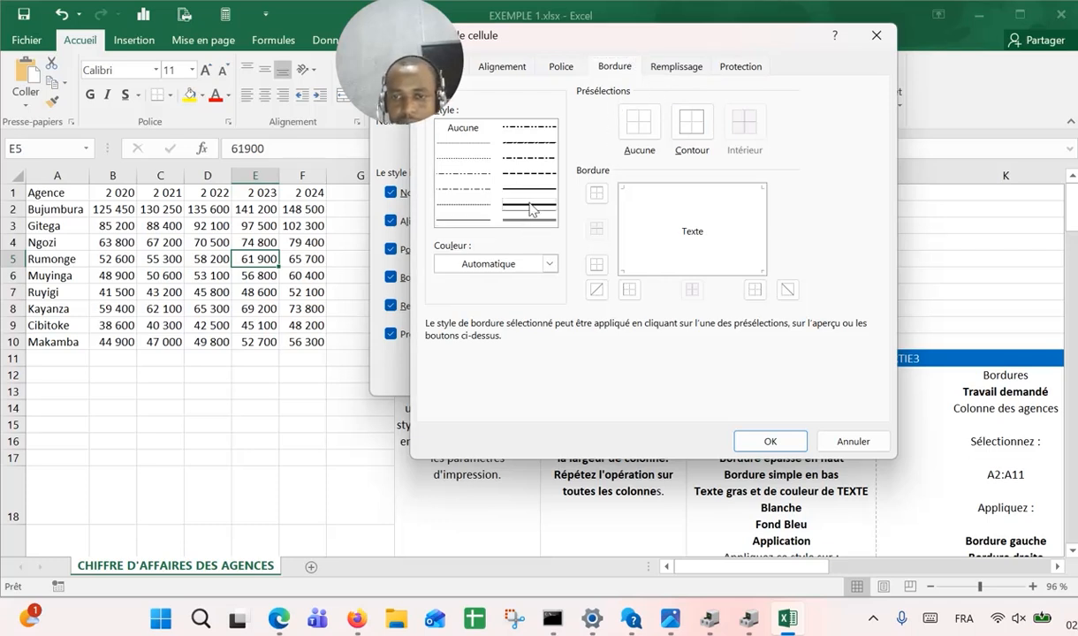
left_click_drag(768, 46, 562, 72)
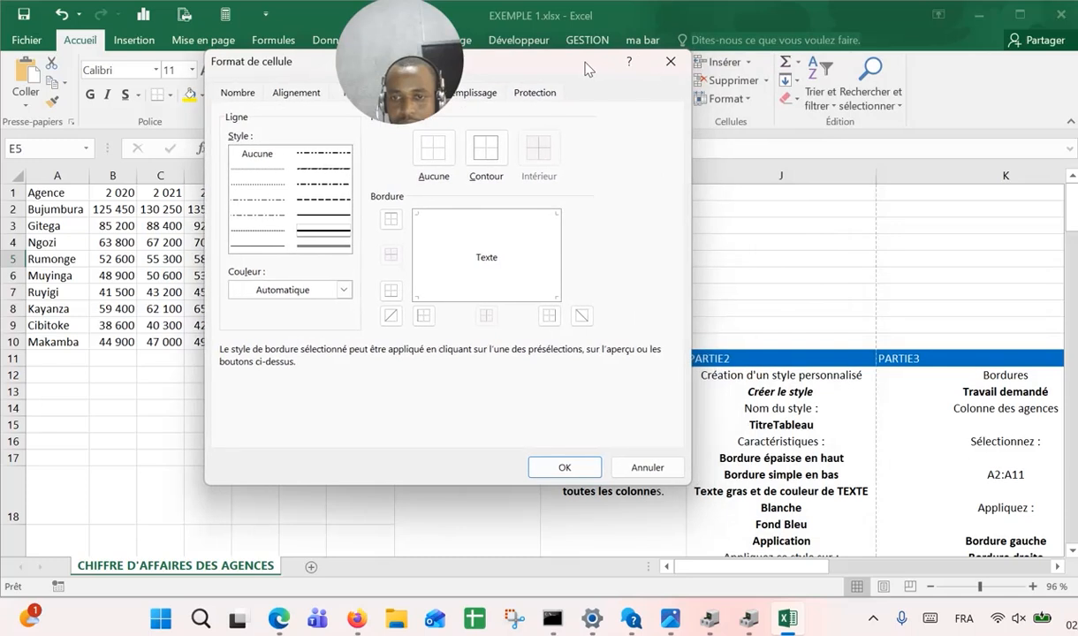
left_click(393, 222)
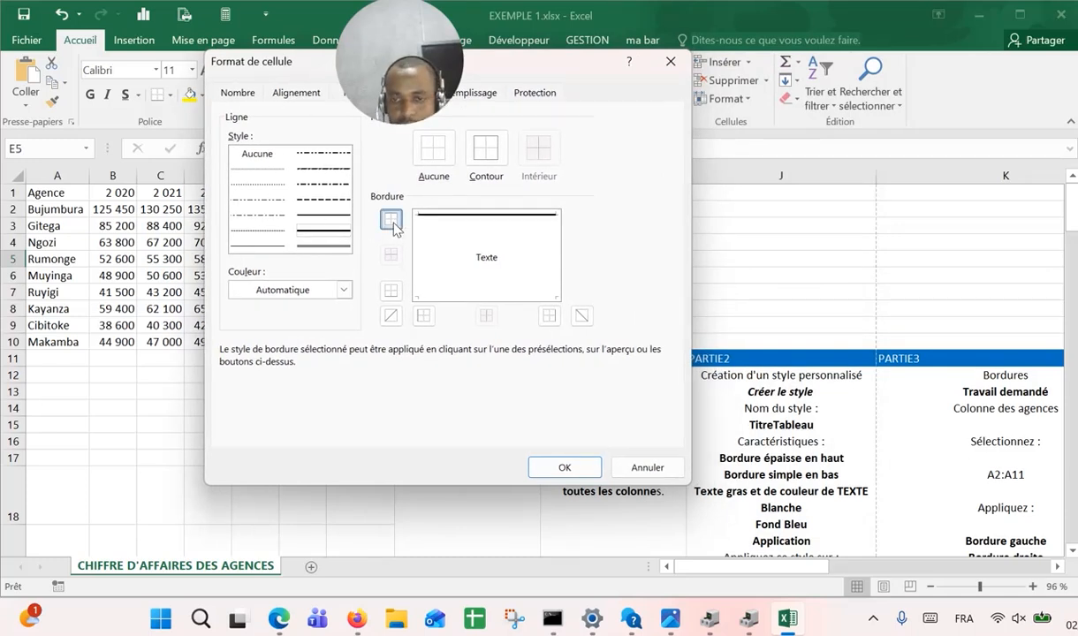
left_click(256, 245)
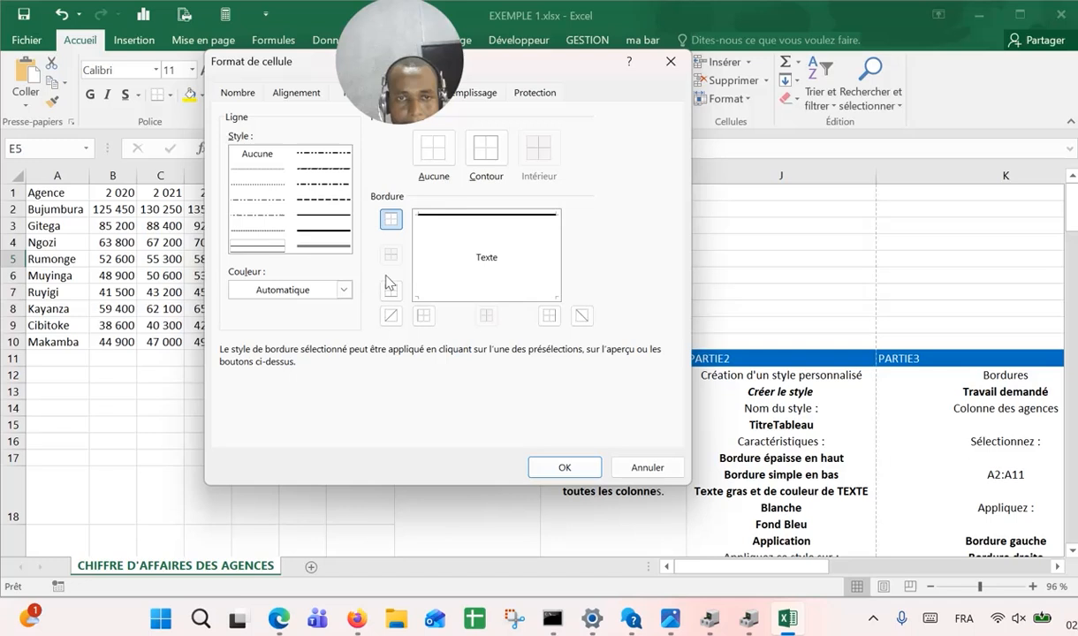
left_click(392, 292)
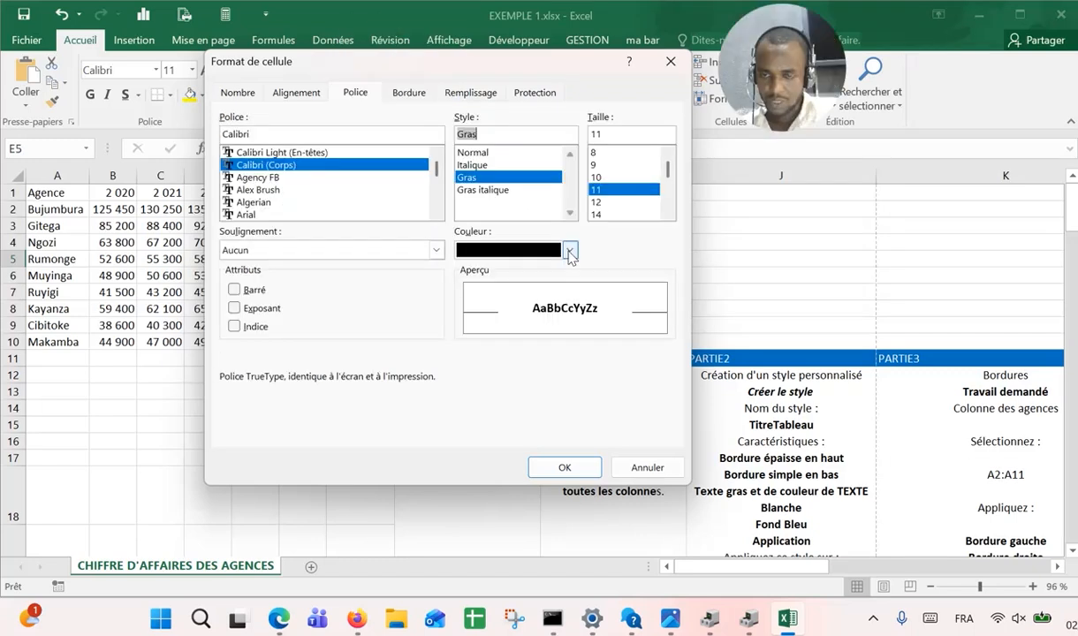
Set the style's text to bold white with a standard blue fill, and save the style.
left_click(570, 251)
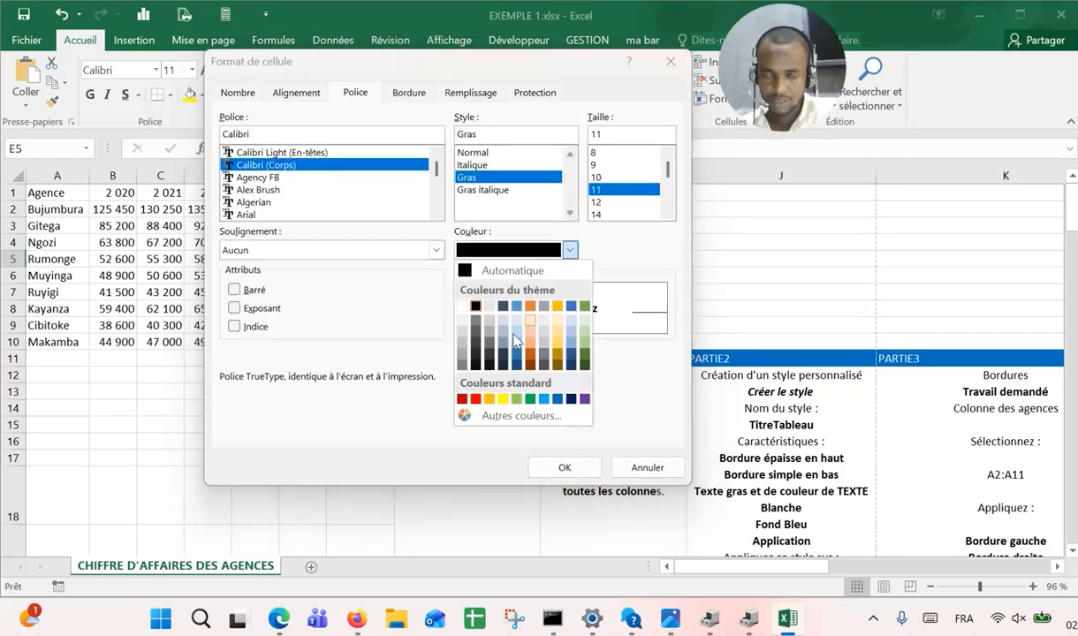
left_click(463, 306)
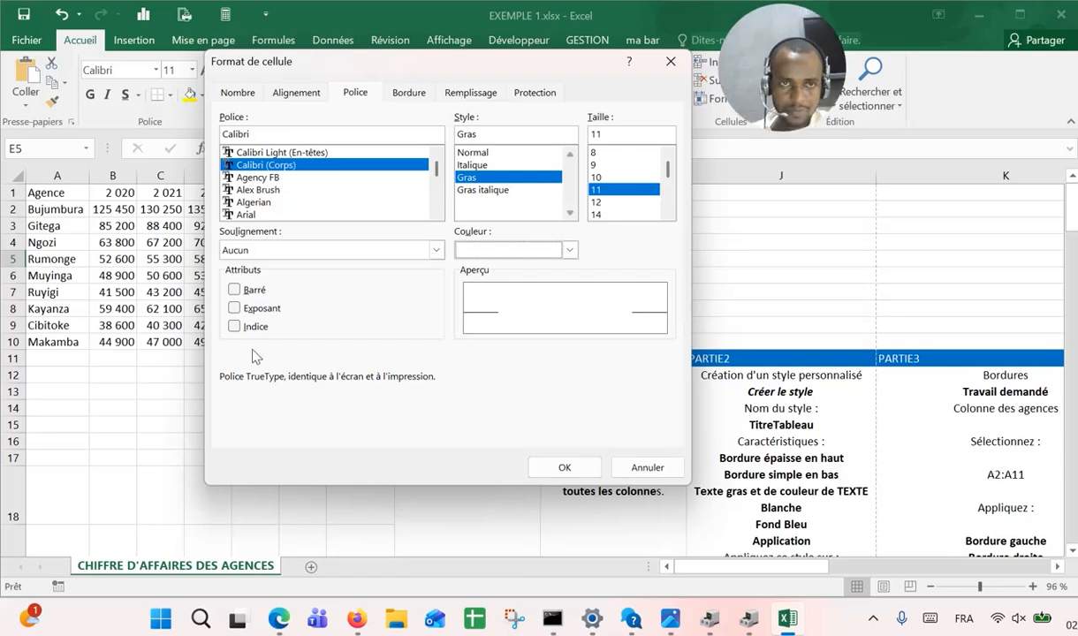
left_click(444, 93)
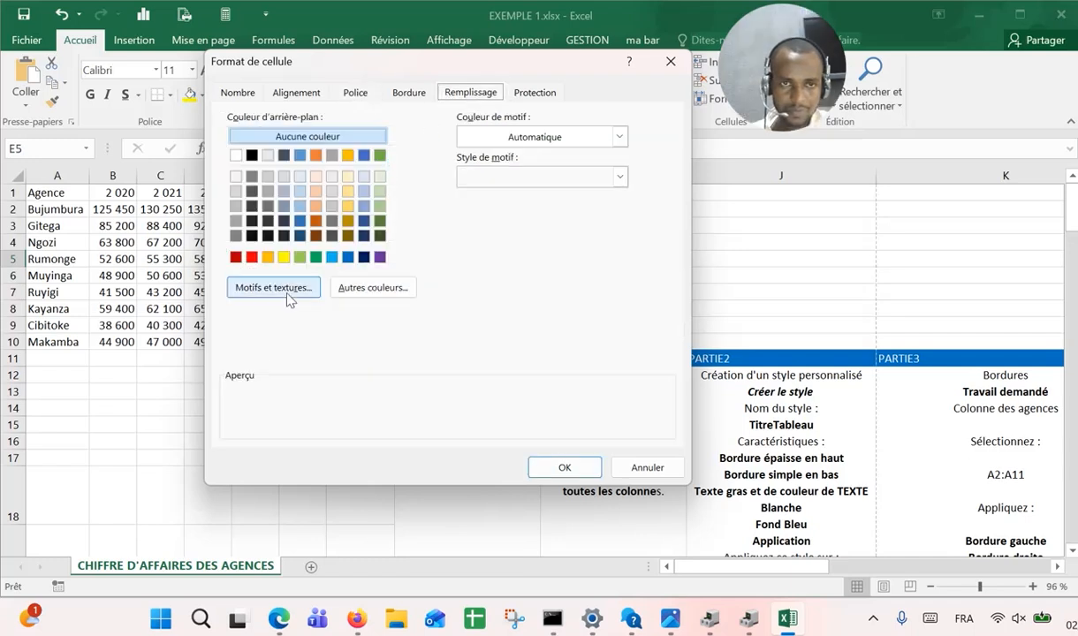
left_click(349, 257)
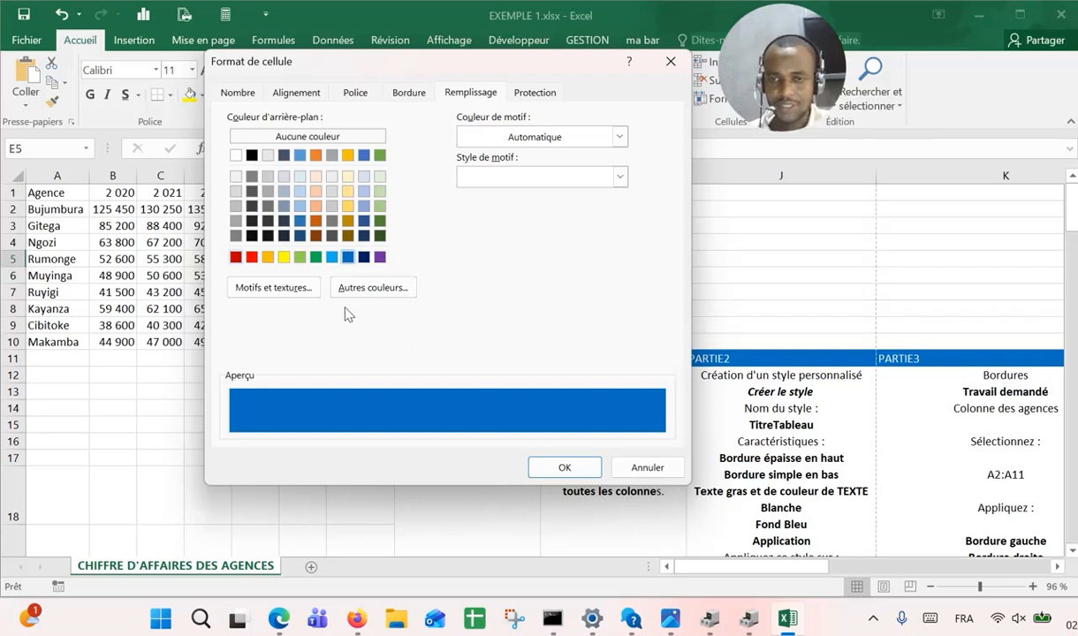
left_click(563, 469)
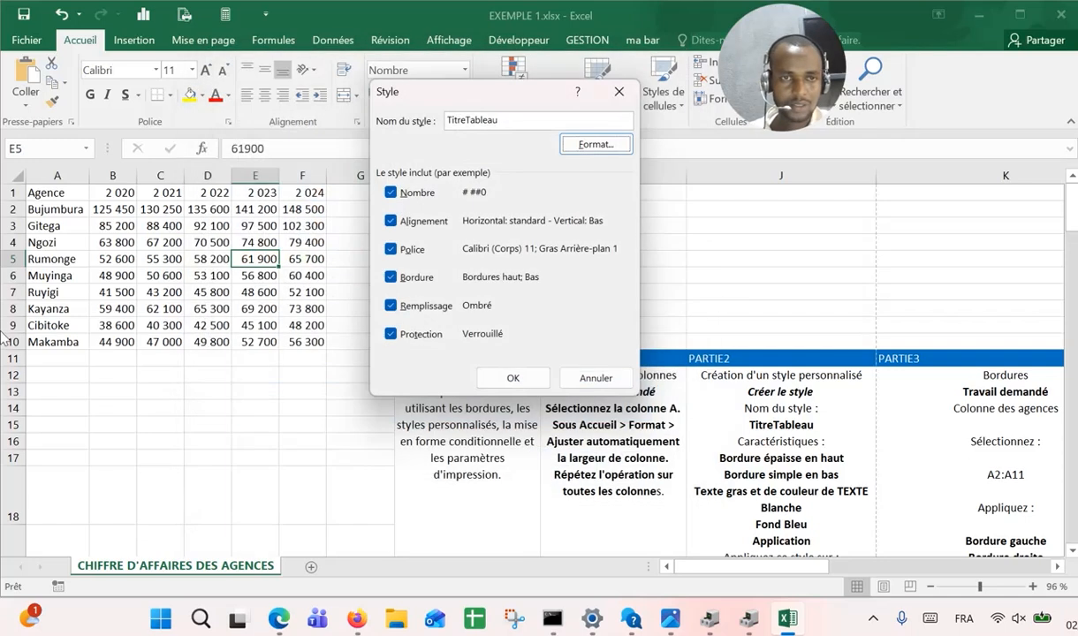
left_click(514, 378)
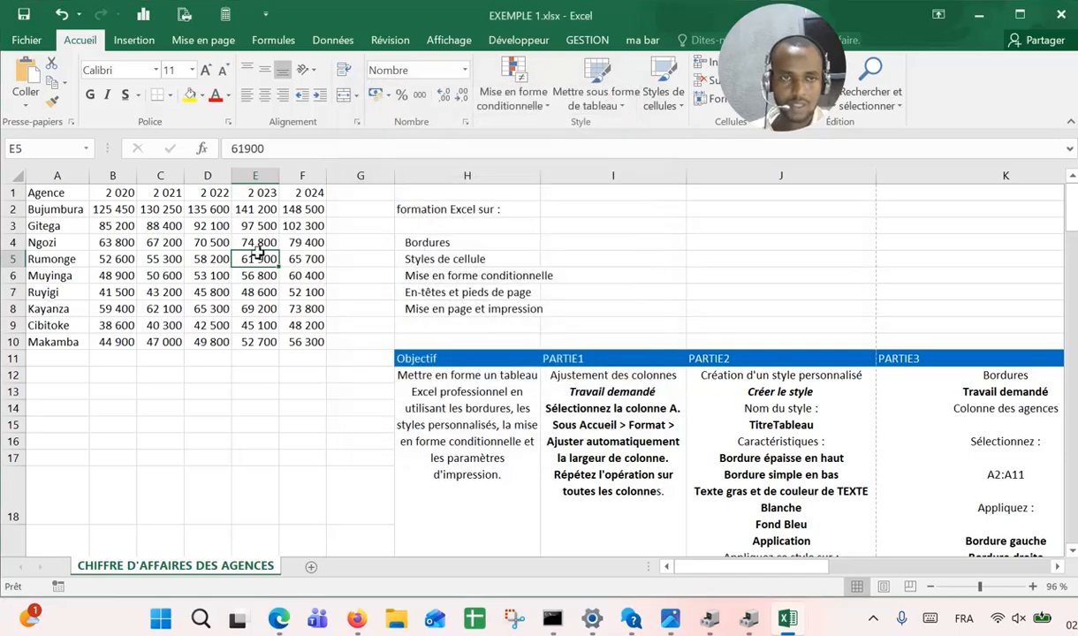
Apply the custom TitreTableau cell style to the table's header row, A1:F1.
left_click(695, 408)
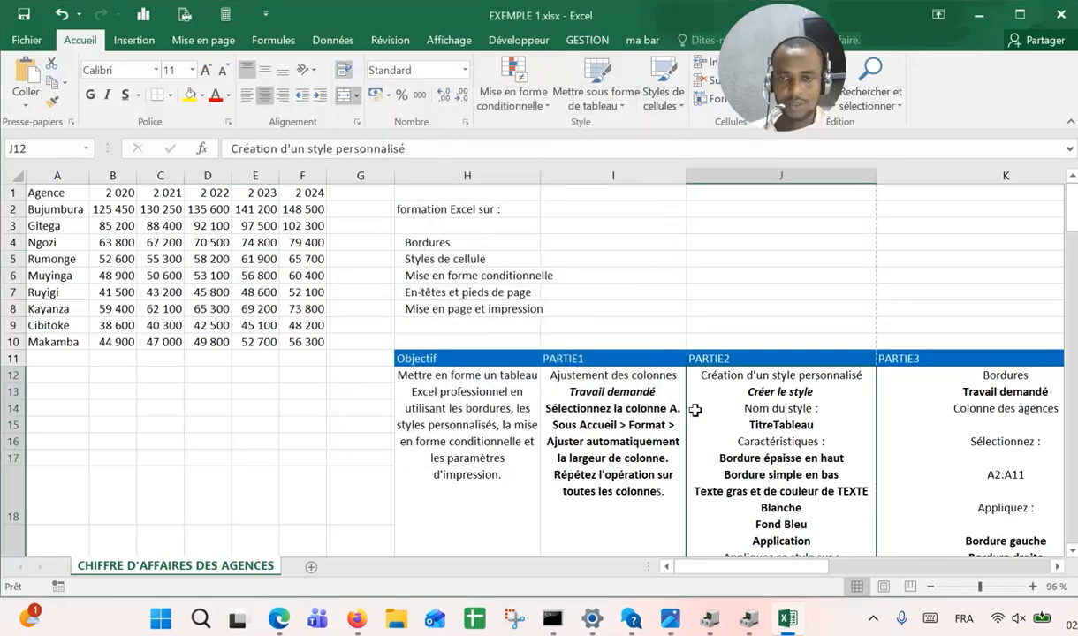
scroll(695, 409, "down", 4)
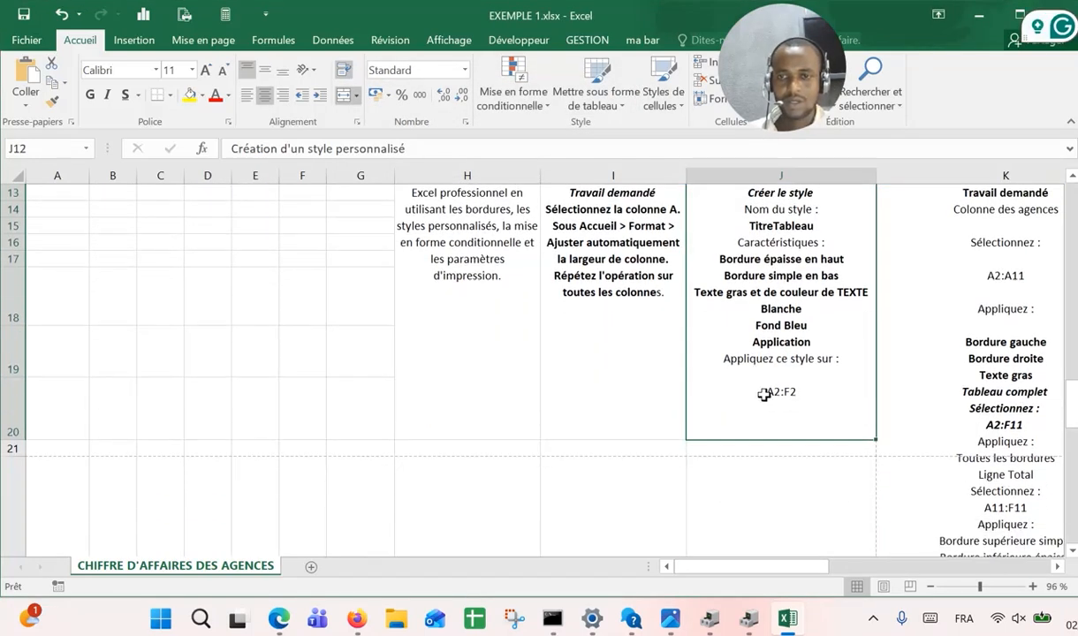
scroll(657, 401, "up", 3)
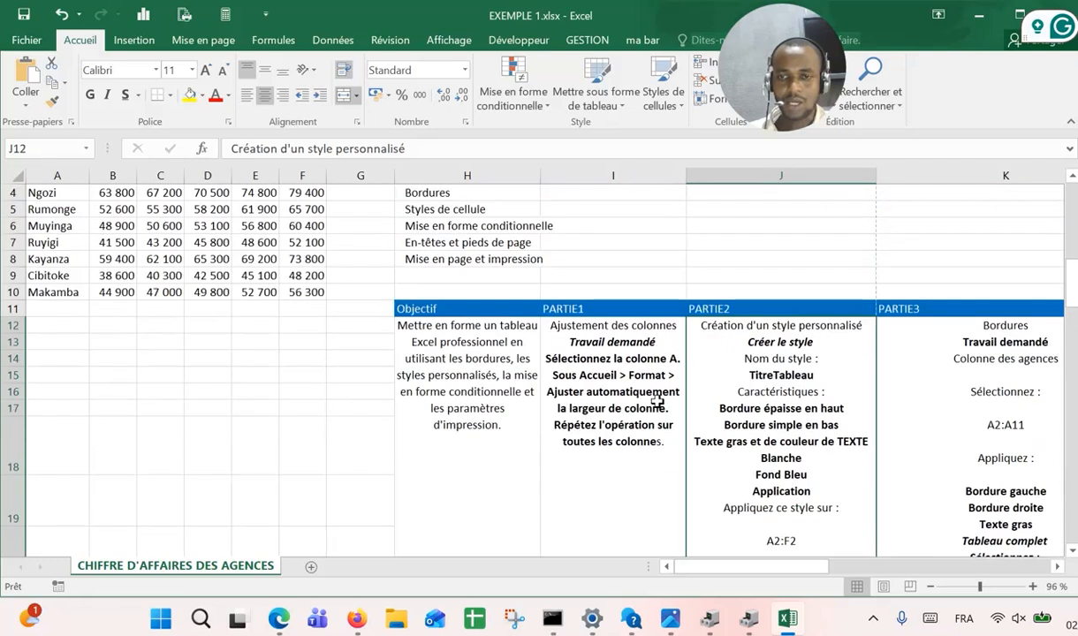
scroll(657, 401, "up", 1)
left_click(42, 195)
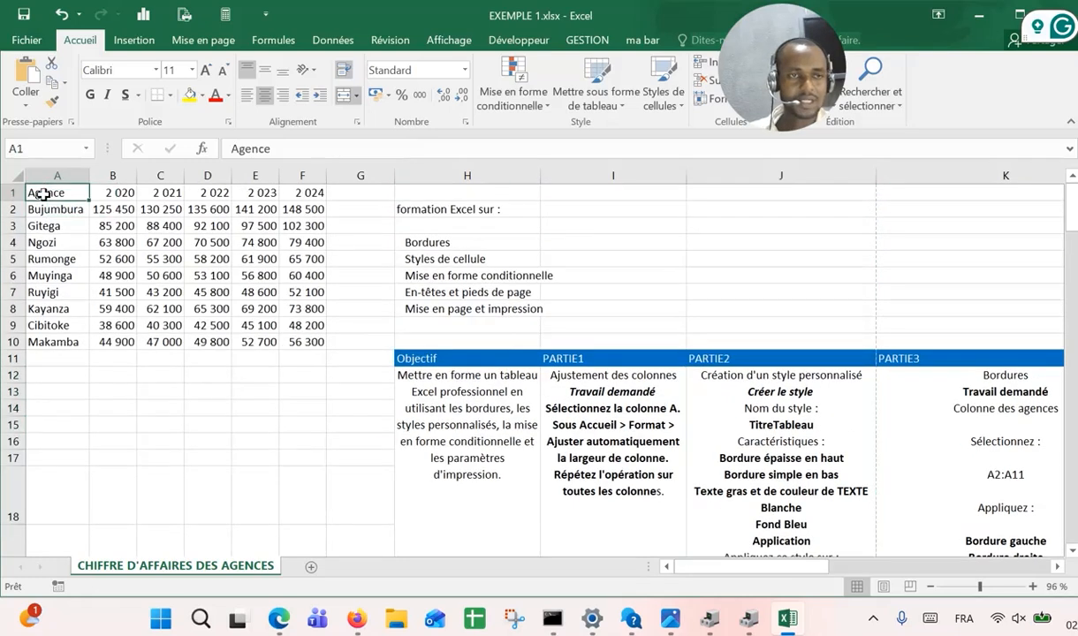
left_click_drag(43, 194, 315, 195)
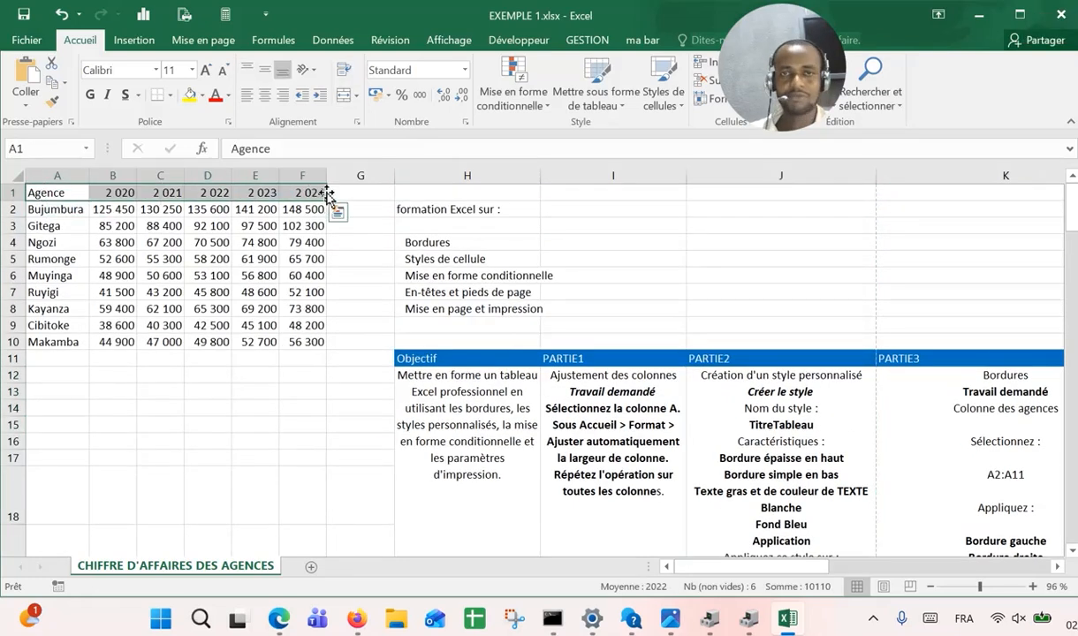
left_click(662, 99)
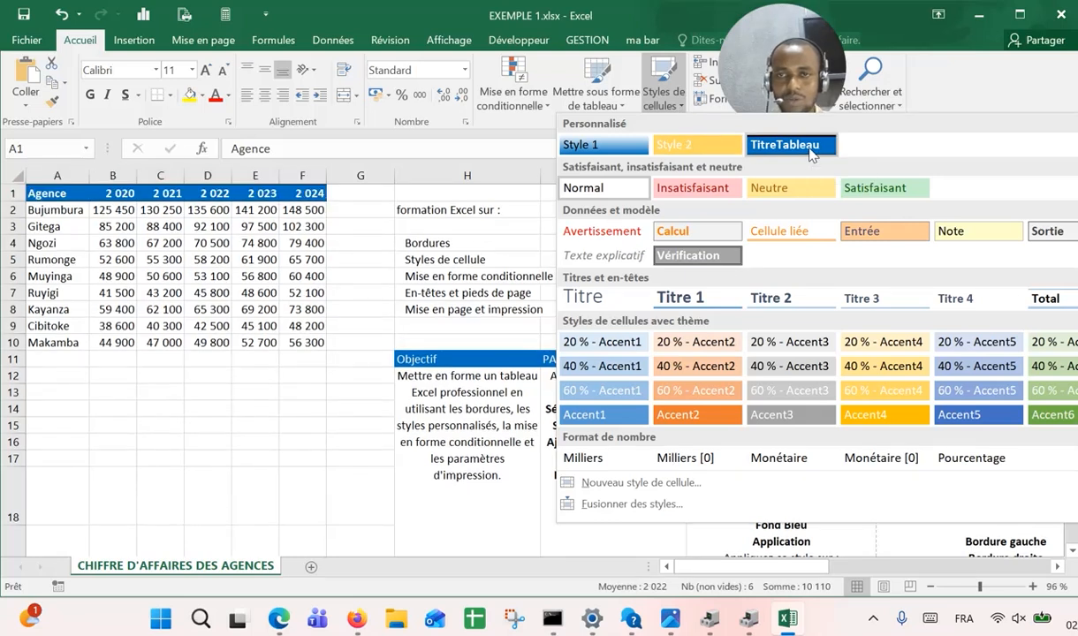
left_click(808, 146)
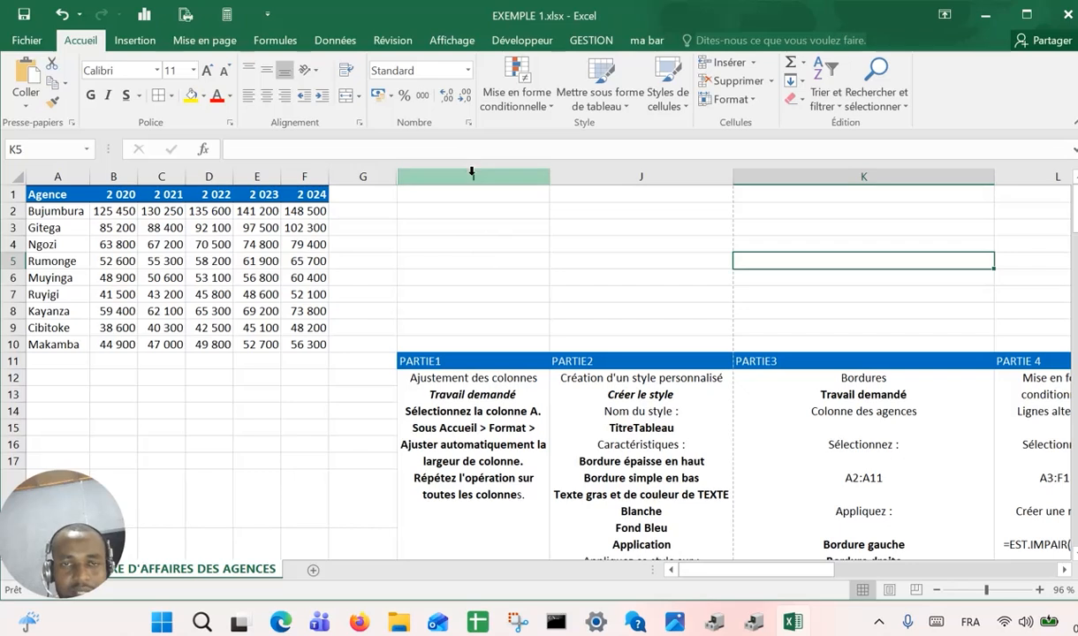
Hide the instruction columns I and J, which hold PARTIE1 and PARTIE2.
left_click_drag(471, 172, 641, 178)
right_click(642, 179)
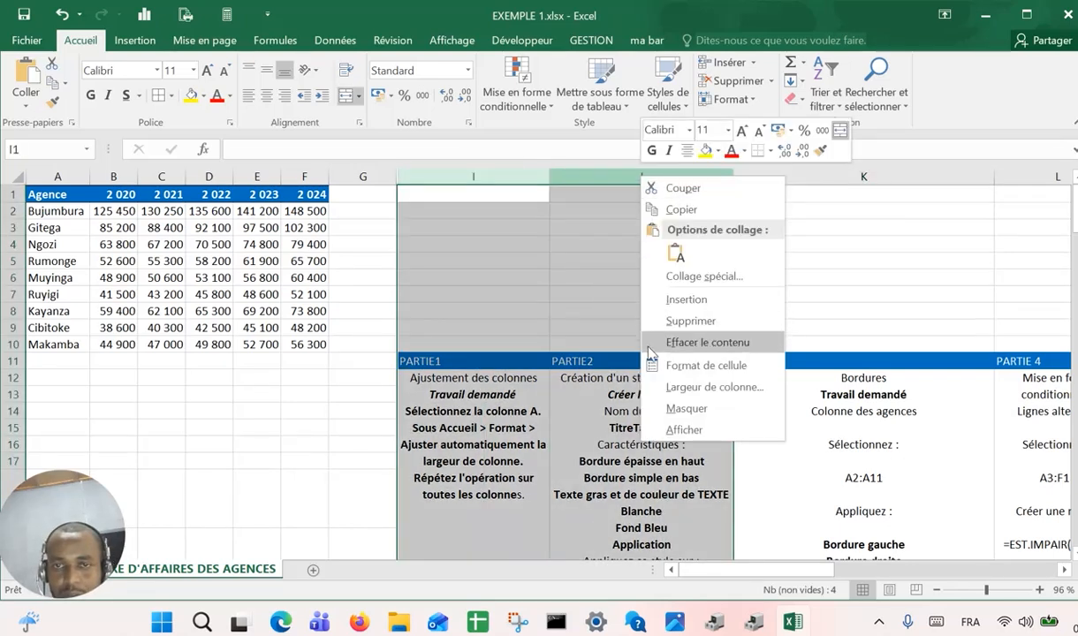
left_click(673, 404)
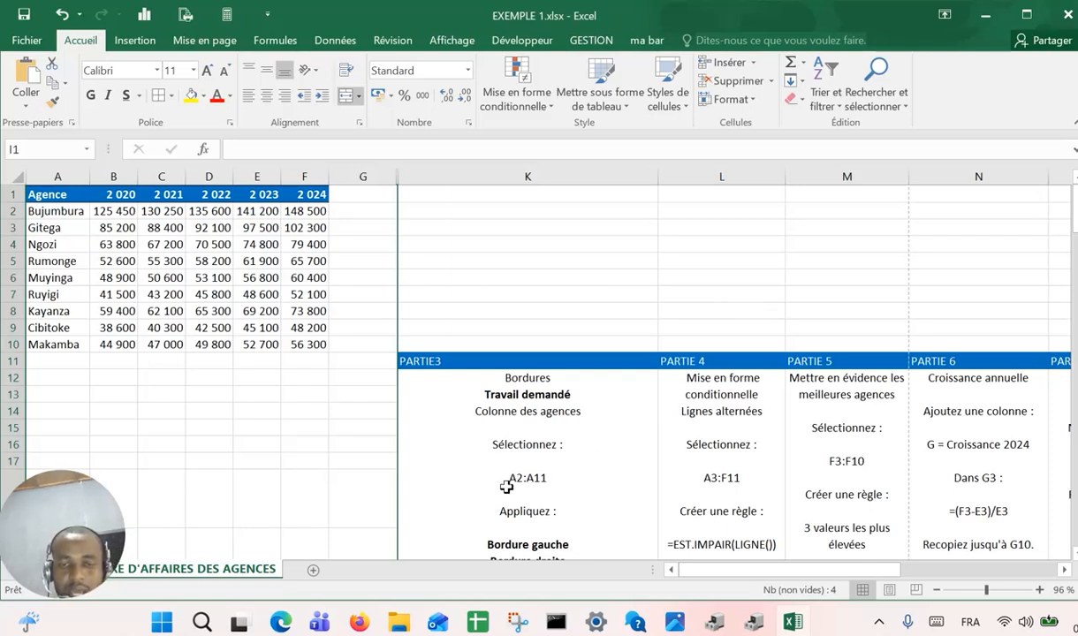
Give the agency cells A2:A11 heavy solid left and right borders and make their text bold.
left_click(555, 488)
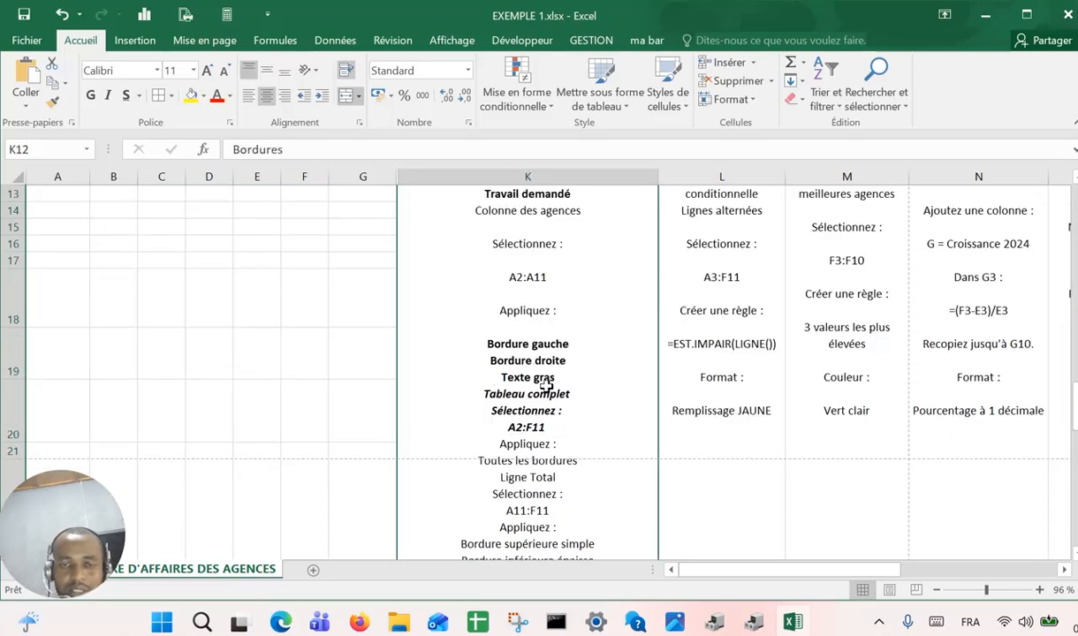
scroll(476, 433, "up", 1)
scroll(477, 433, "up", 1)
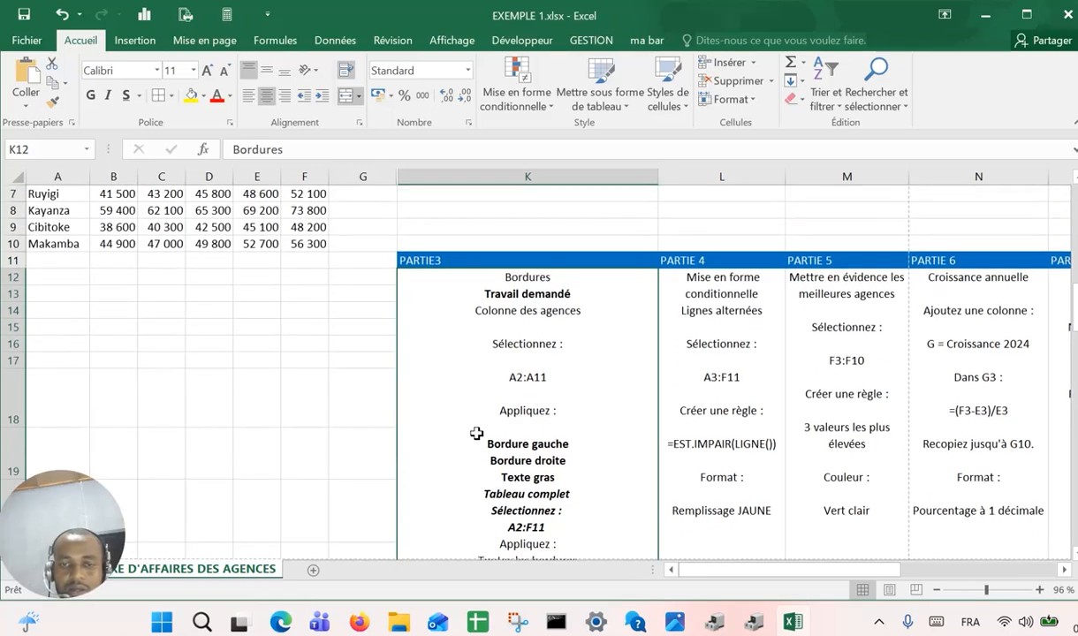
scroll(476, 434, "up", 2)
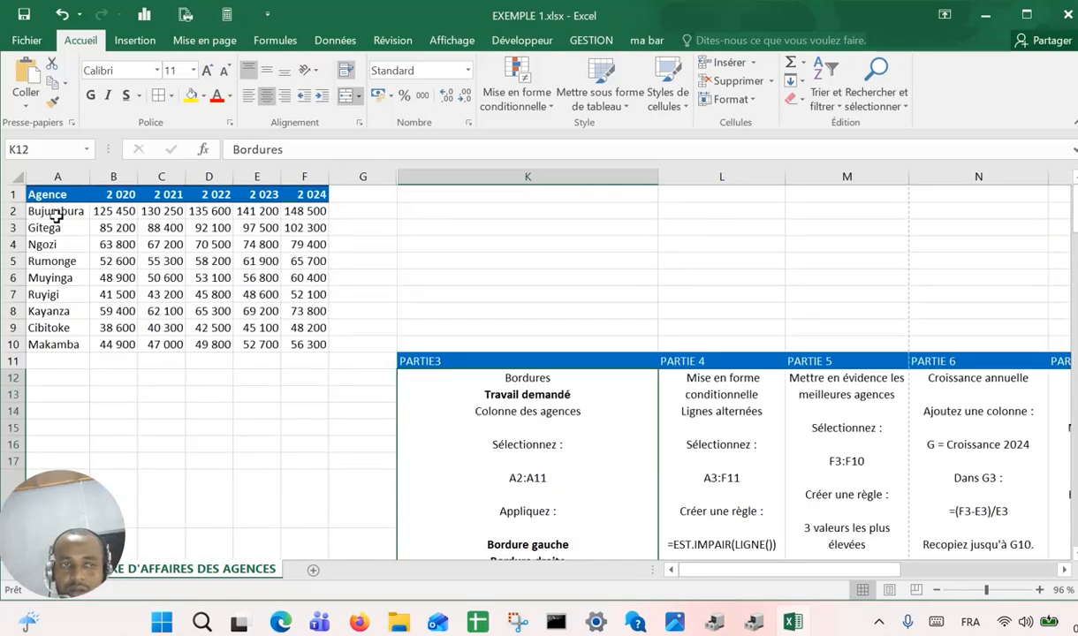
left_click_drag(55, 210, 43, 363)
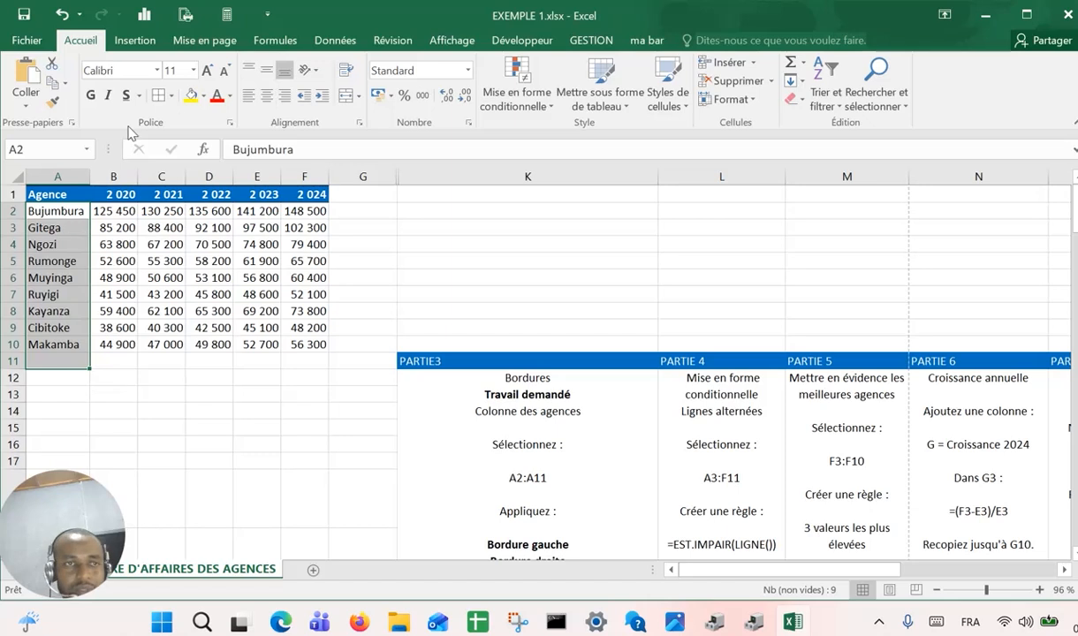
left_click(172, 97)
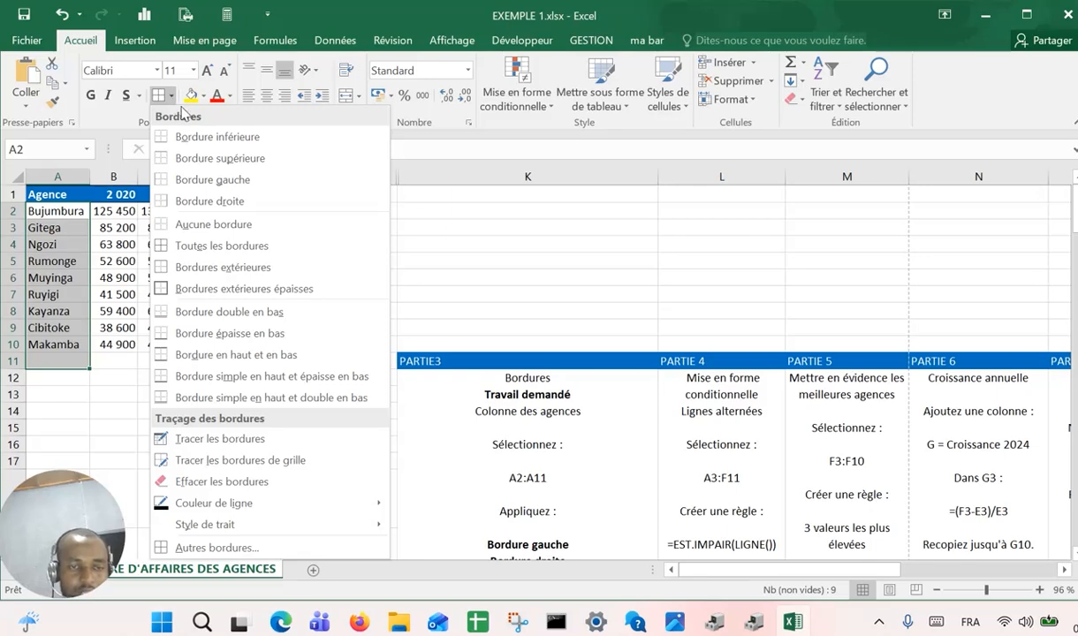
left_click(216, 547)
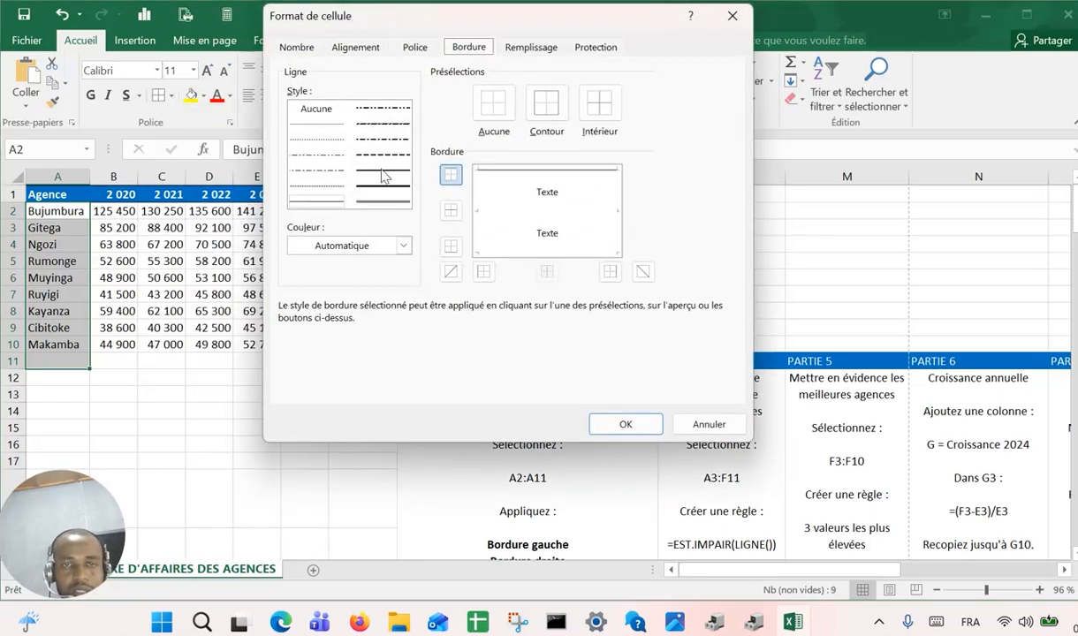
left_click(383, 172)
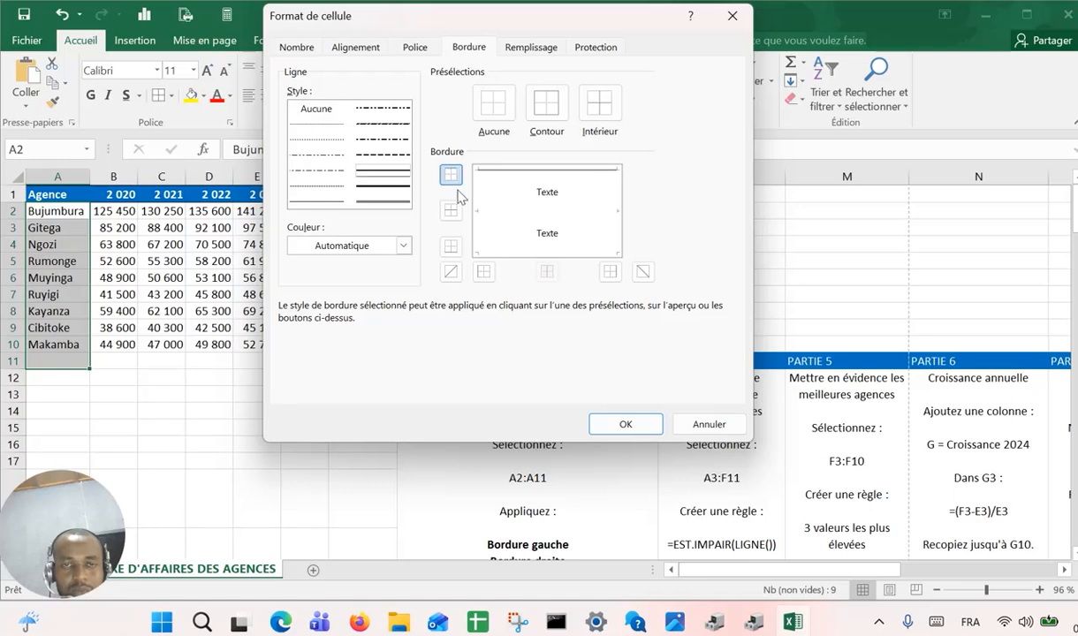
left_click(484, 272)
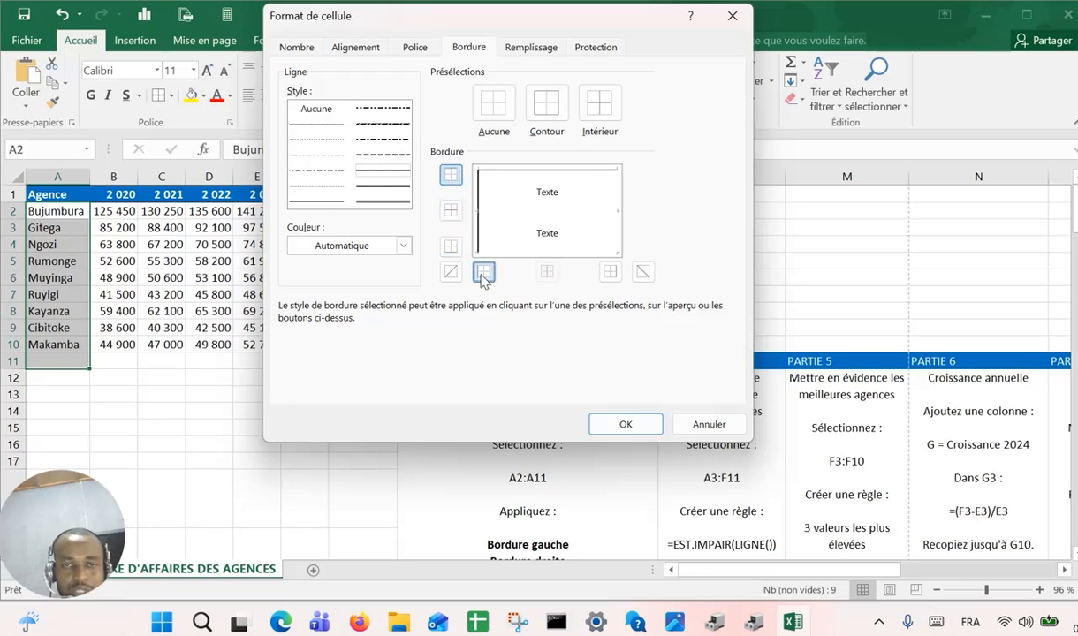
left_click(609, 271)
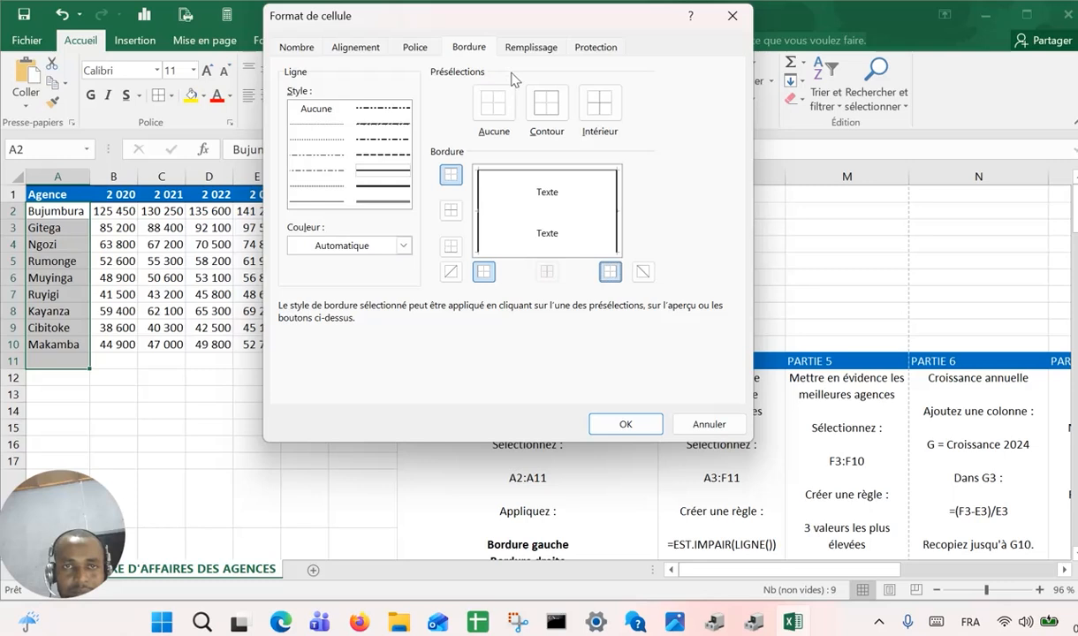
left_click(415, 48)
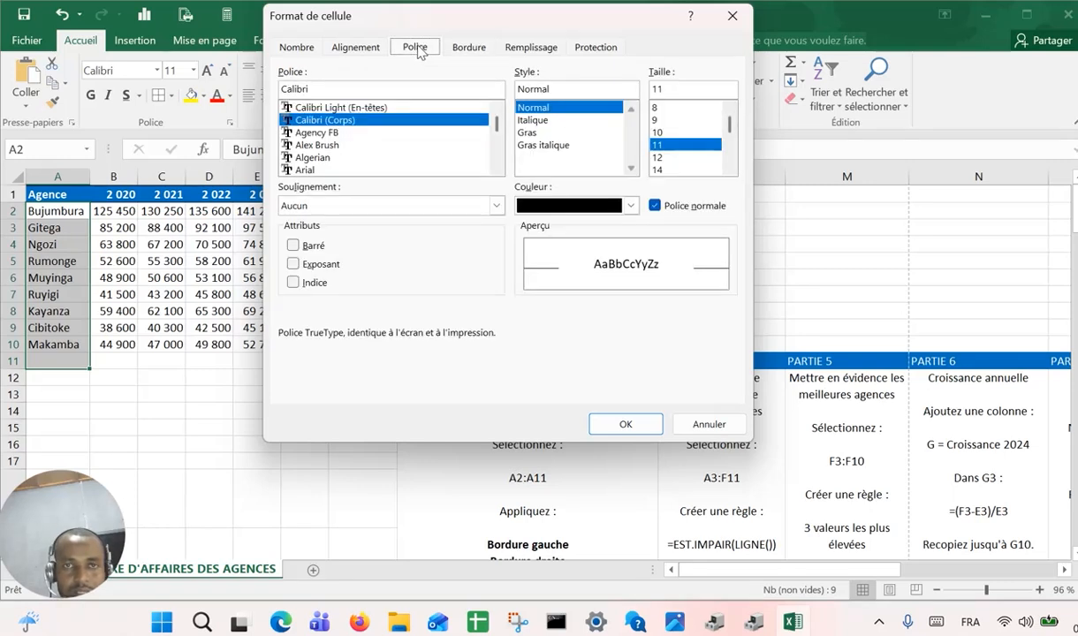
key("Escape")
Give the total row A11:F11 a thick bottom border and a single solid top border.
scroll(566, 490, "down", 4)
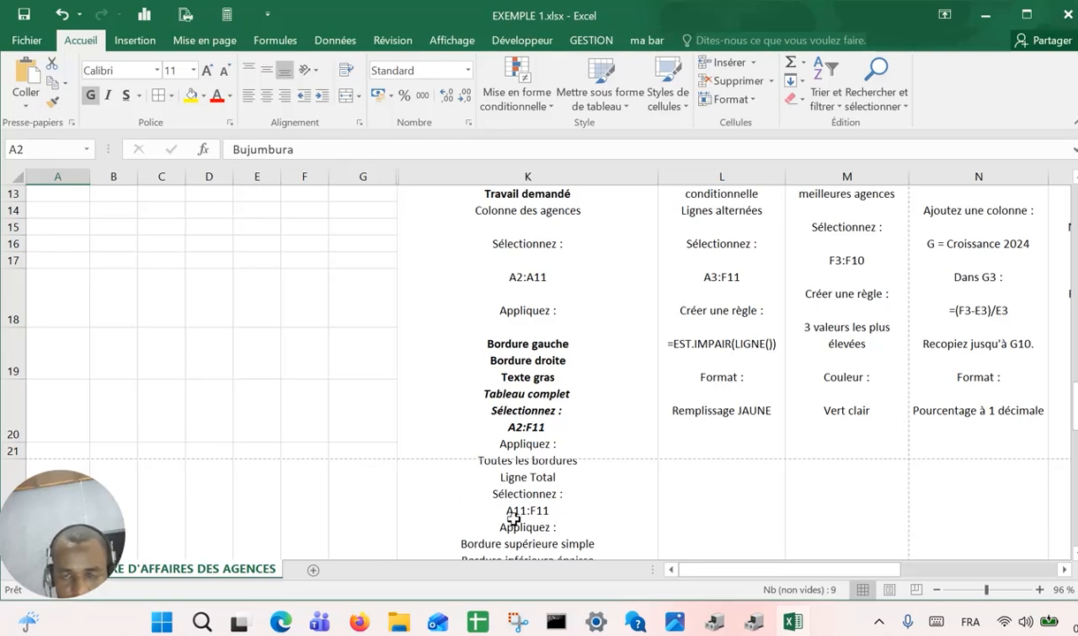
scroll(537, 496, "down", 1)
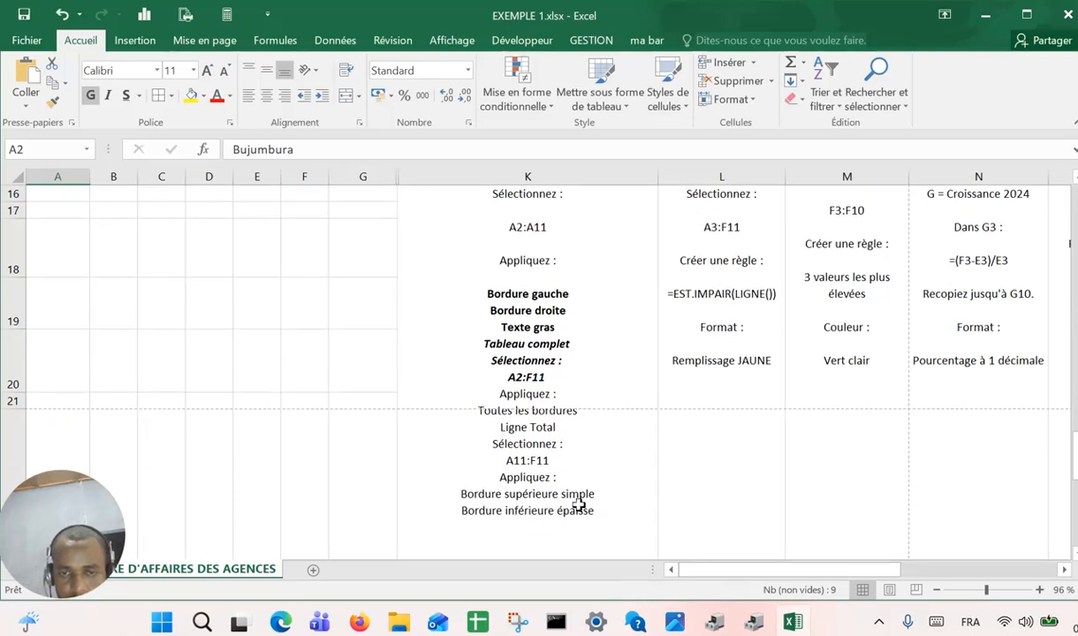
scroll(104, 388, "up", 1)
scroll(104, 388, "up", 4)
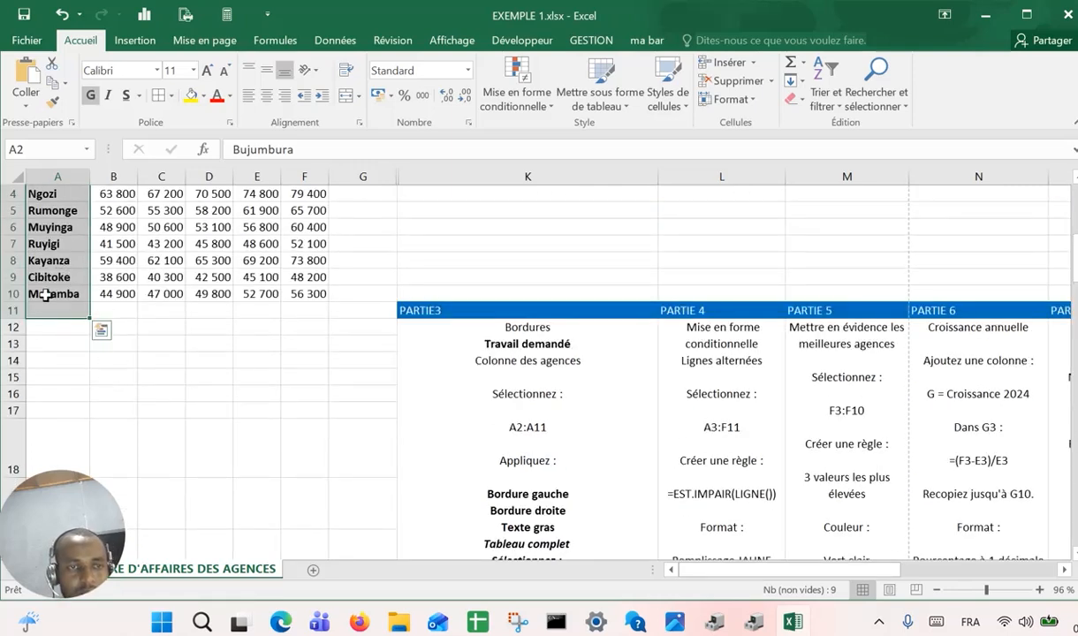
left_click_drag(61, 307, 299, 306)
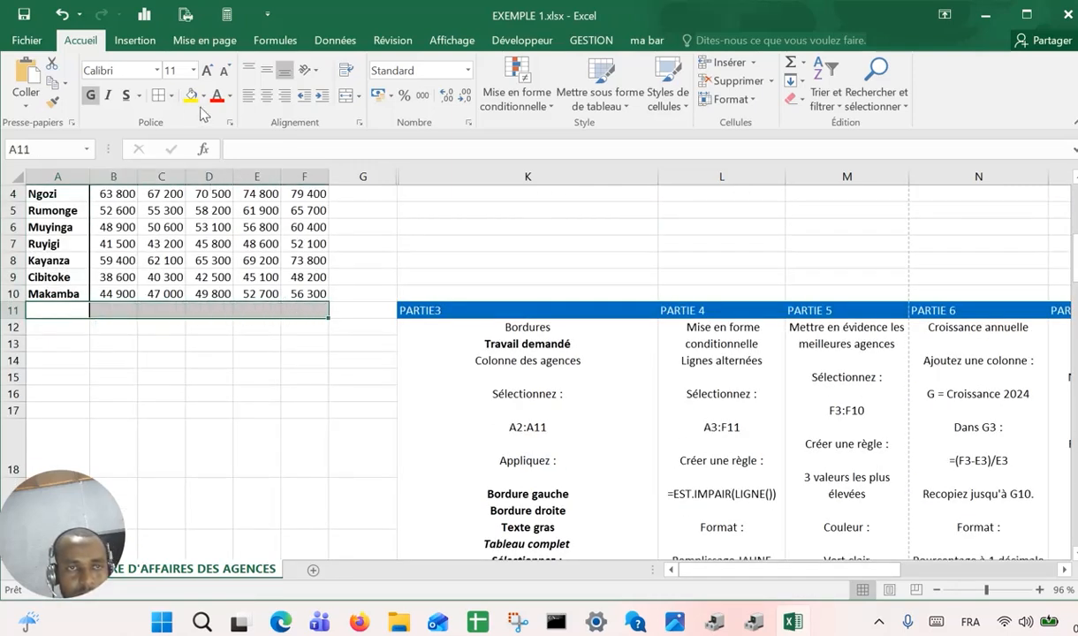
left_click(229, 124)
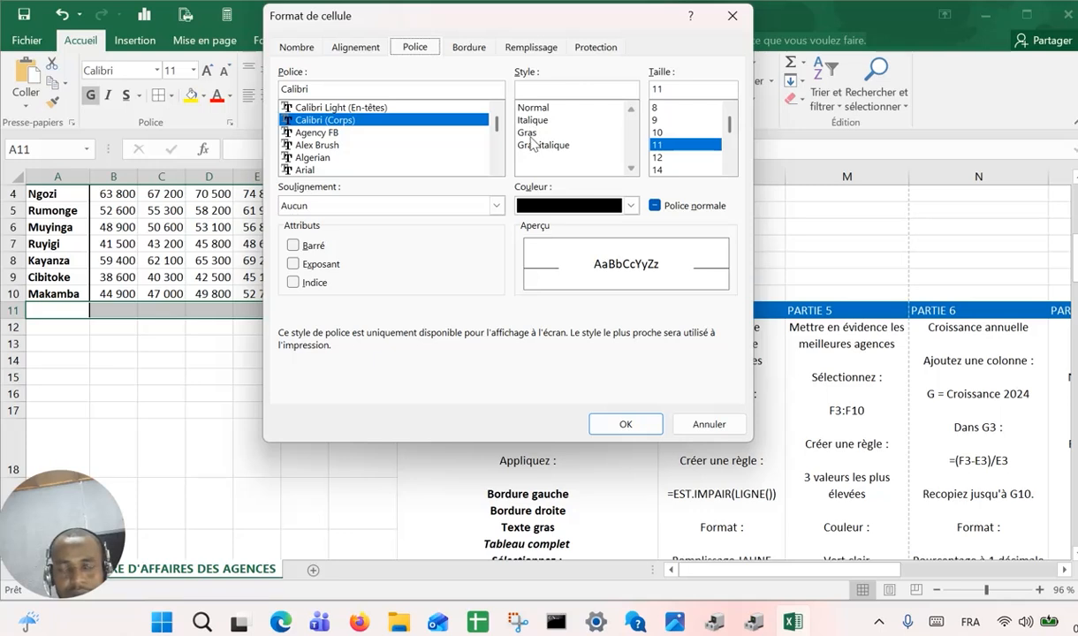
left_click(468, 48)
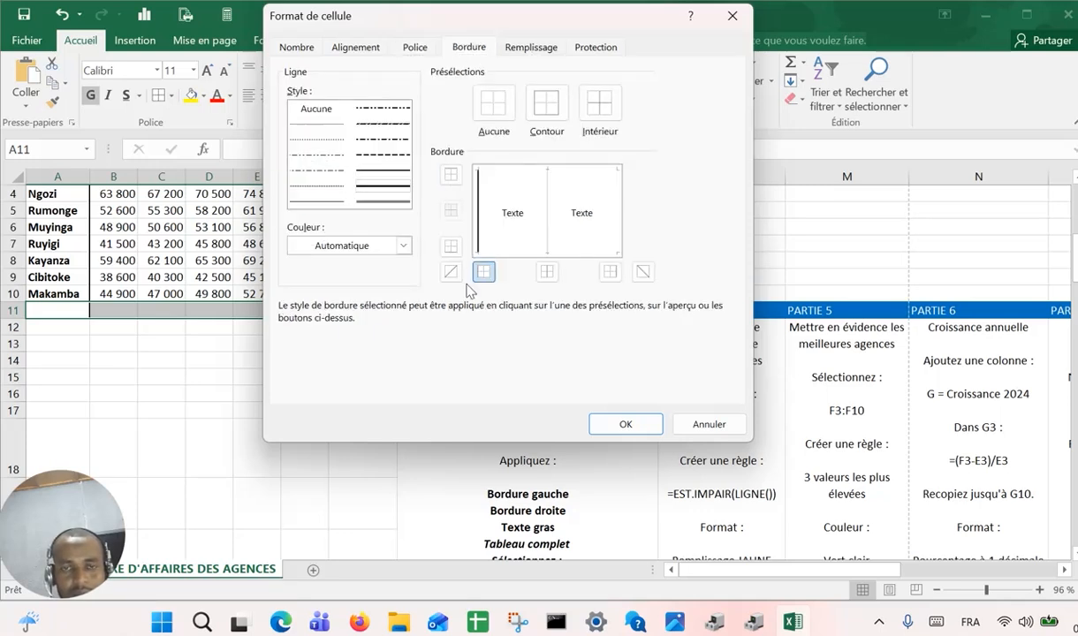
left_click(450, 247)
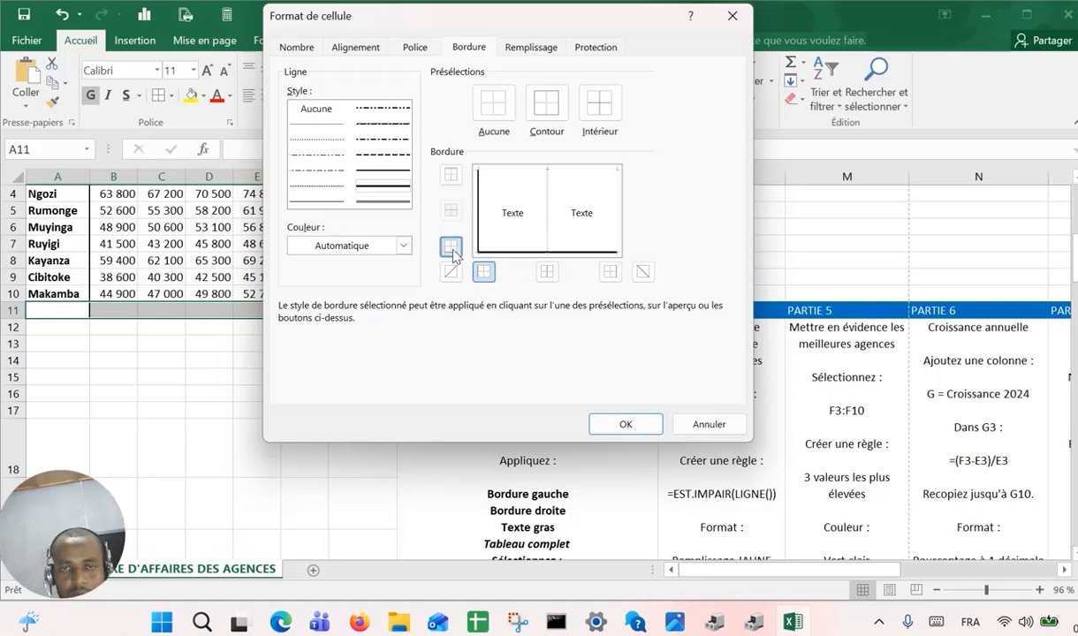
left_click(295, 200)
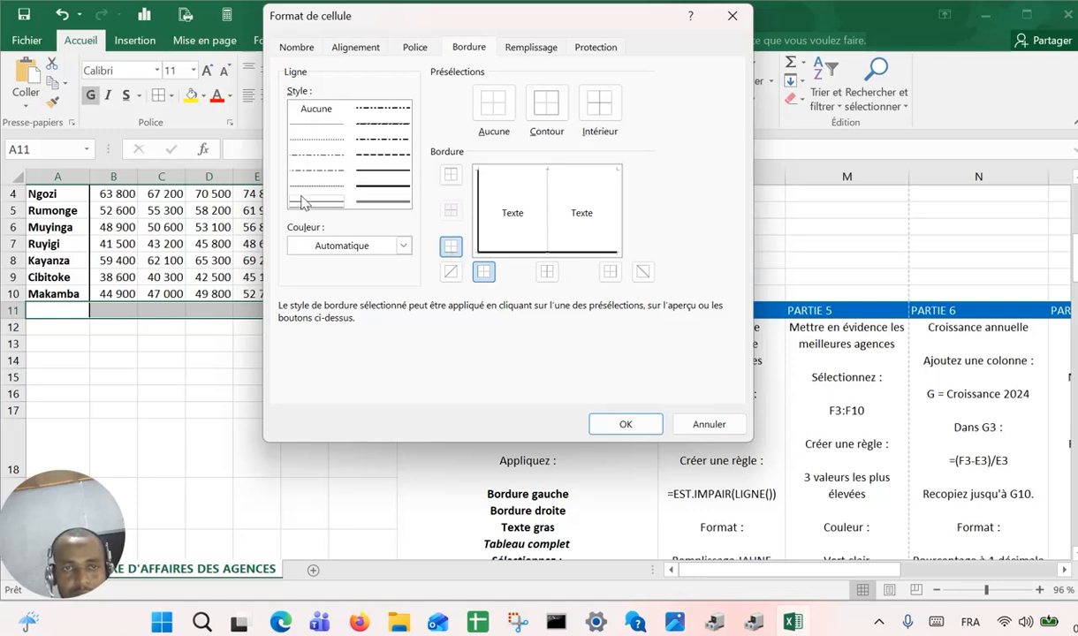
left_click(449, 176)
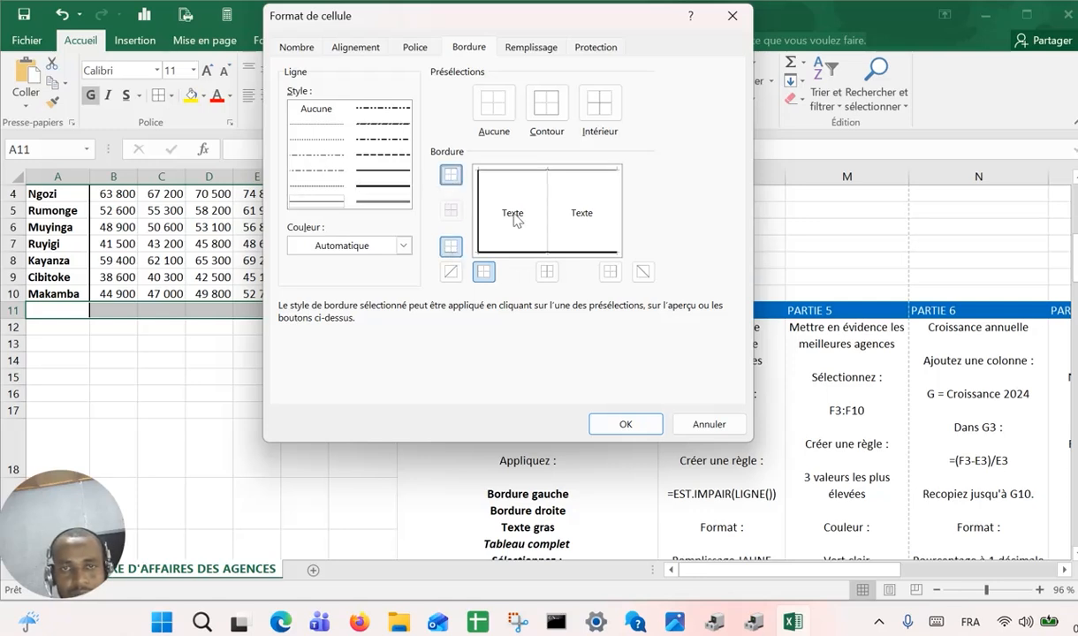
left_click(624, 424)
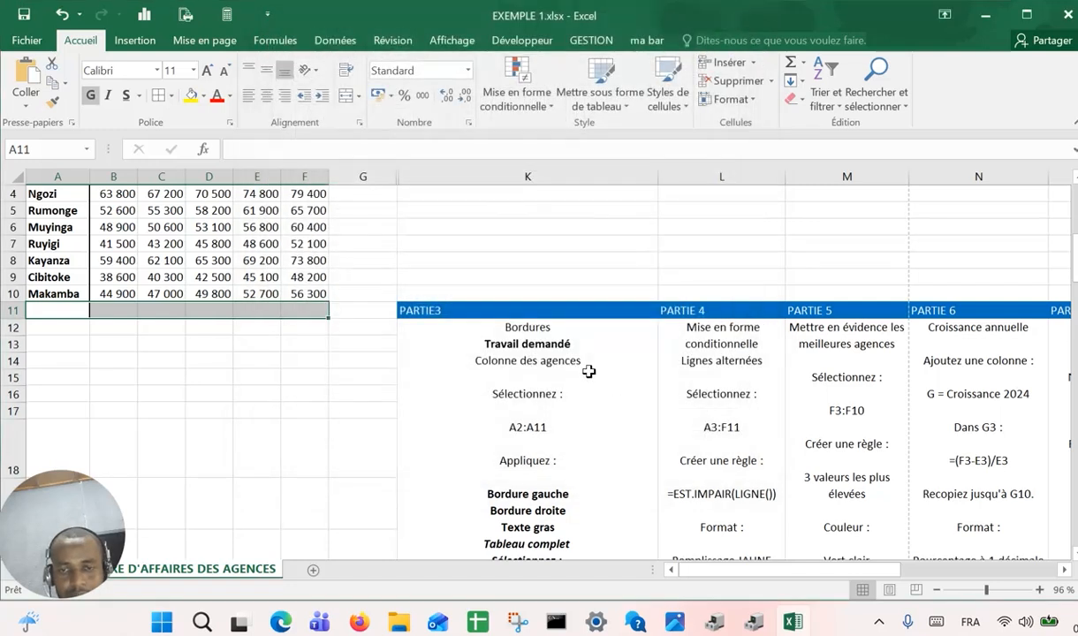
Start a formula-based conditional formatting rule for A3:F11 with the formula =EST.IMPAIR(LIGNE()), as PARTIE 4 of the instructions asks.
scroll(548, 415, "down", 5)
scroll(508, 422, "up", 5)
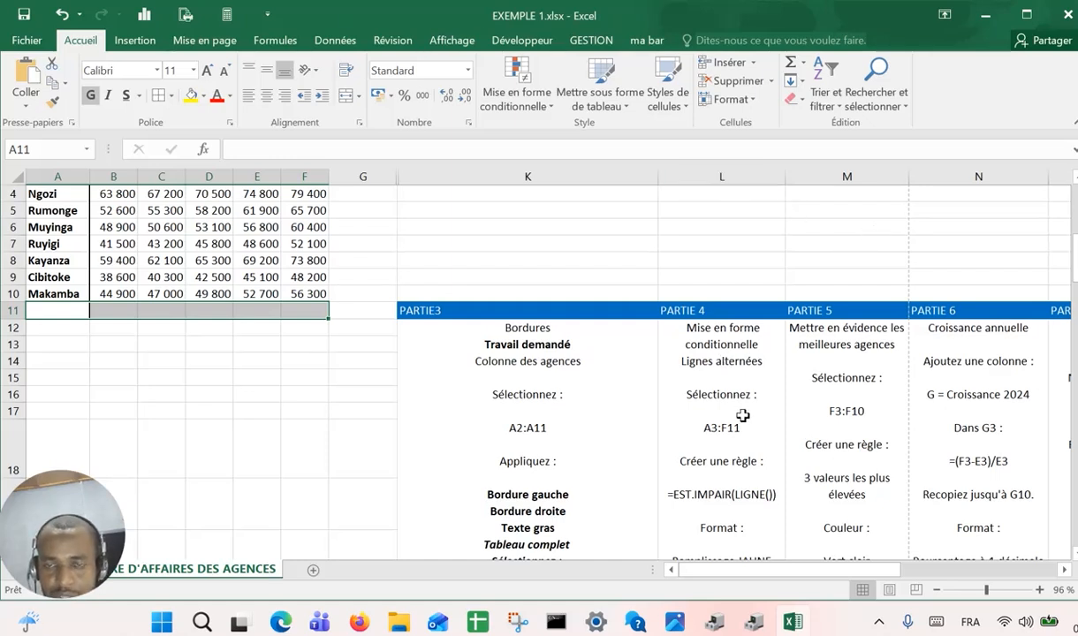
scroll(740, 413, "up", 1)
scroll(743, 421, "down", 2)
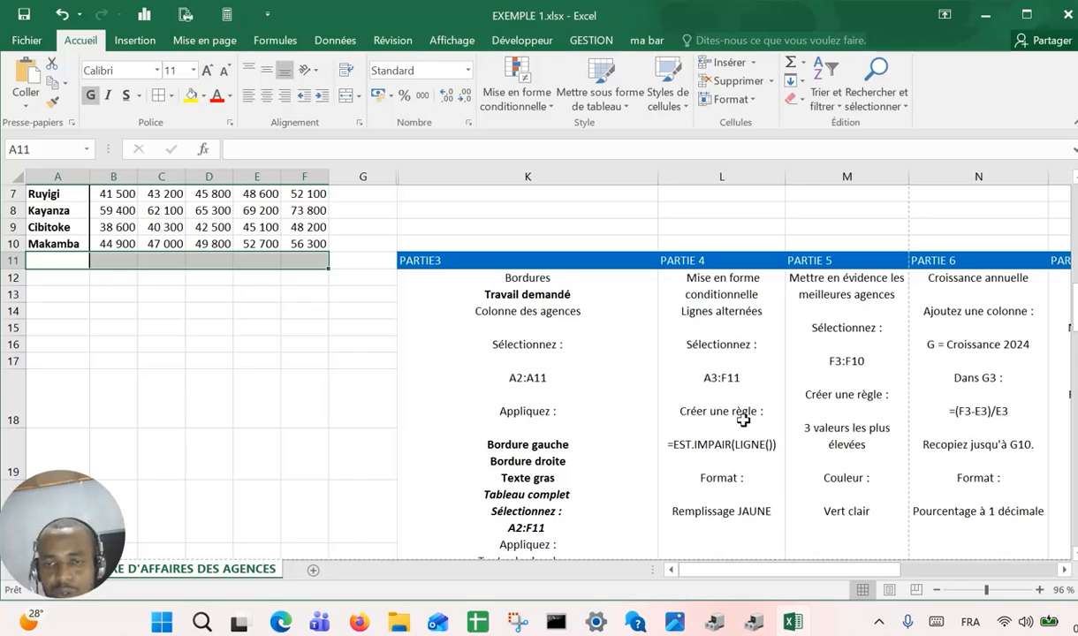
scroll(310, 316, "up", 2)
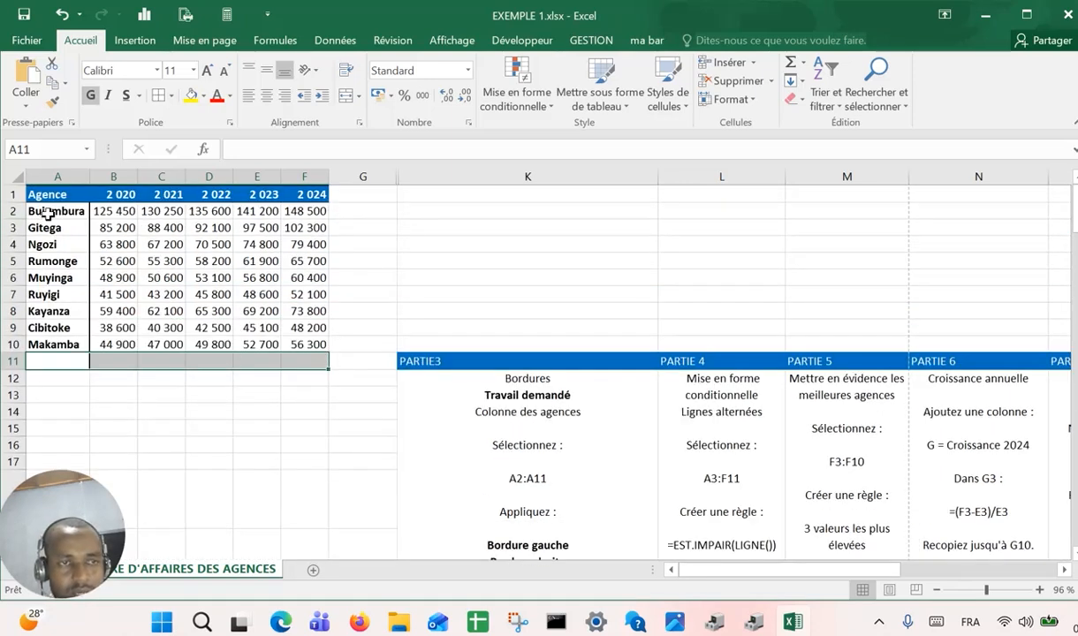
left_click_drag(47, 212, 265, 281)
key("ctrl+z")
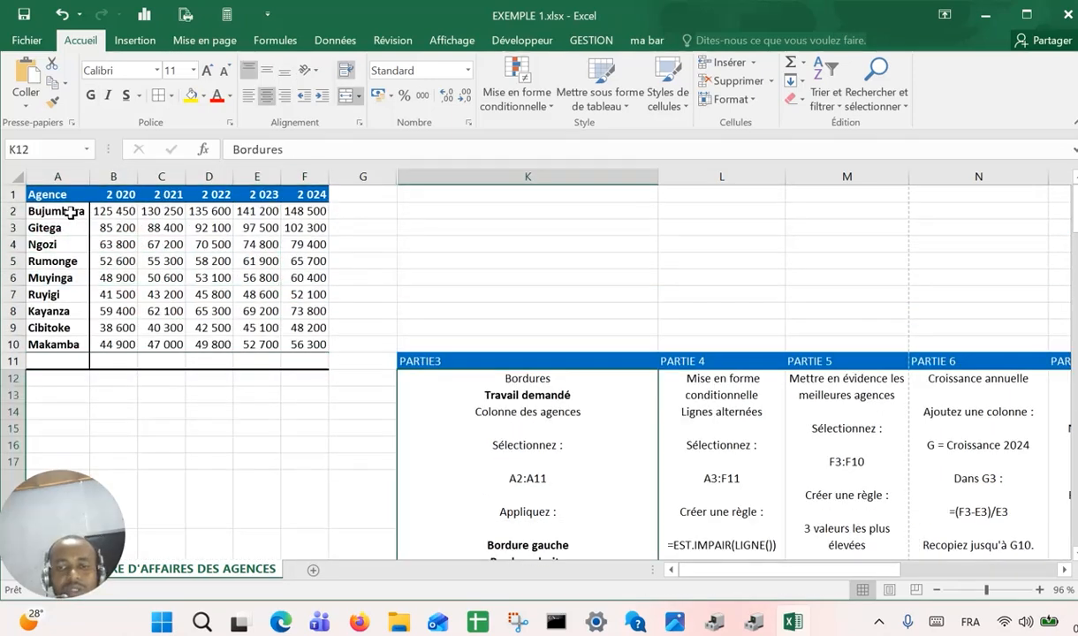
left_click_drag(62, 227, 306, 355)
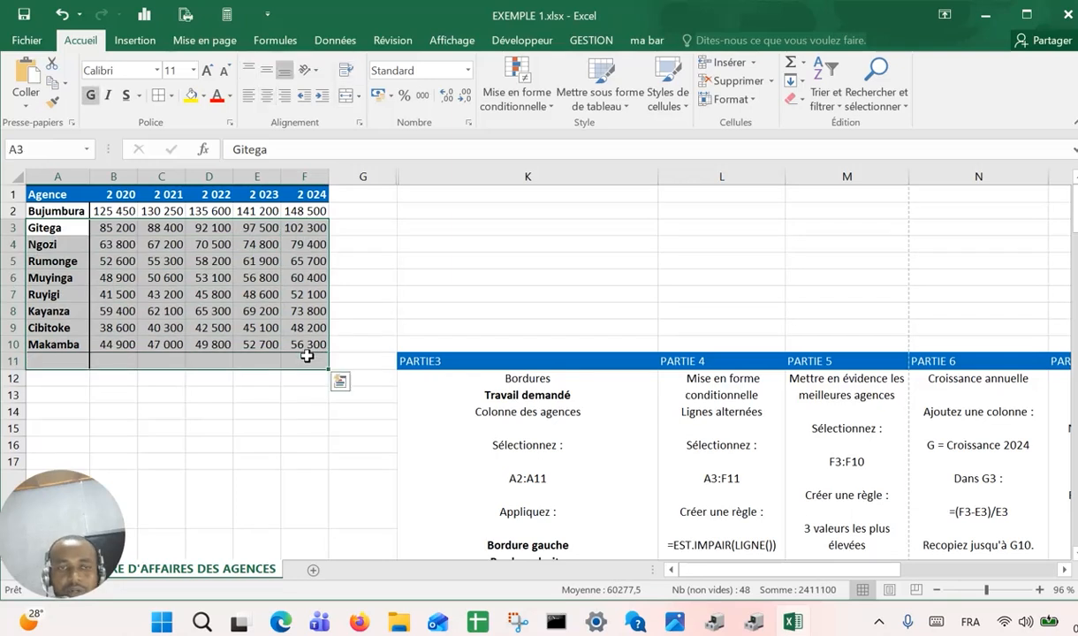
left_click(620, 106)
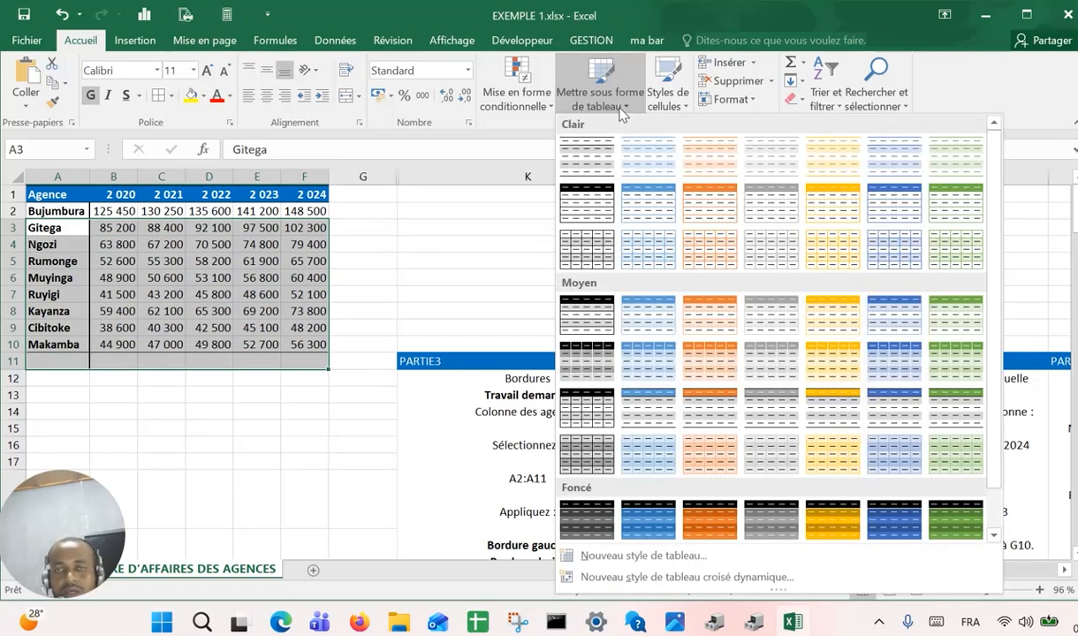
left_click(530, 100)
left_click(549, 108)
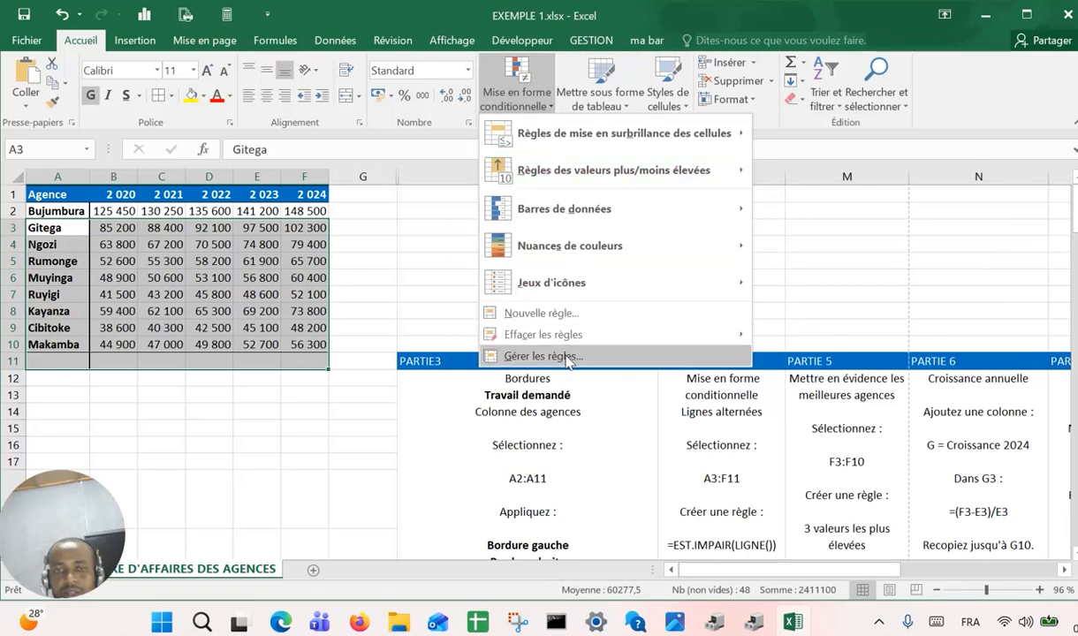
left_click(540, 312)
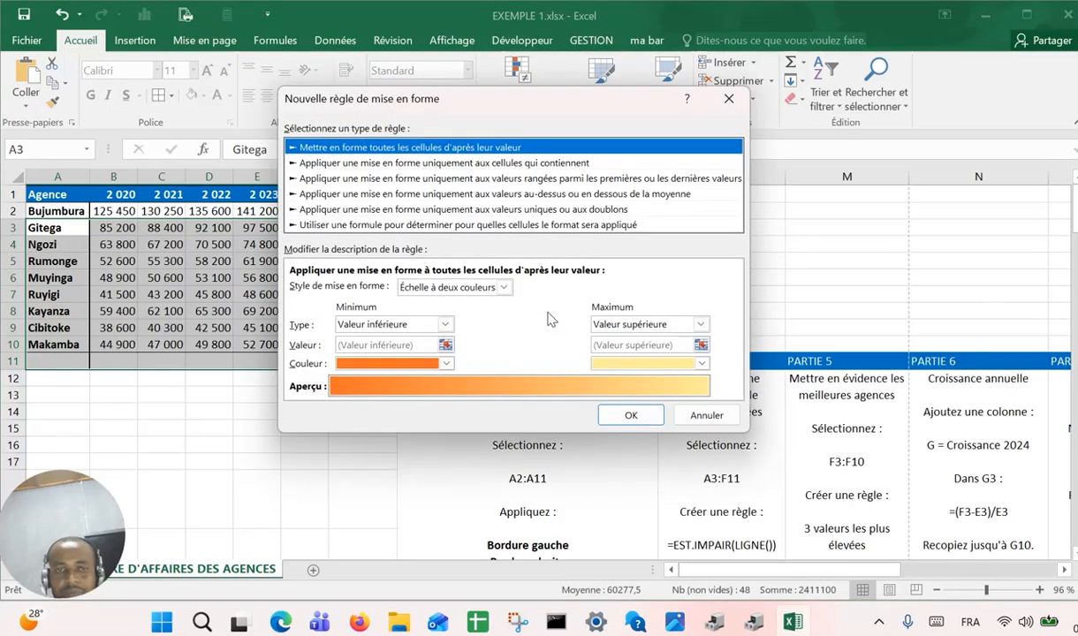
left_click(412, 227)
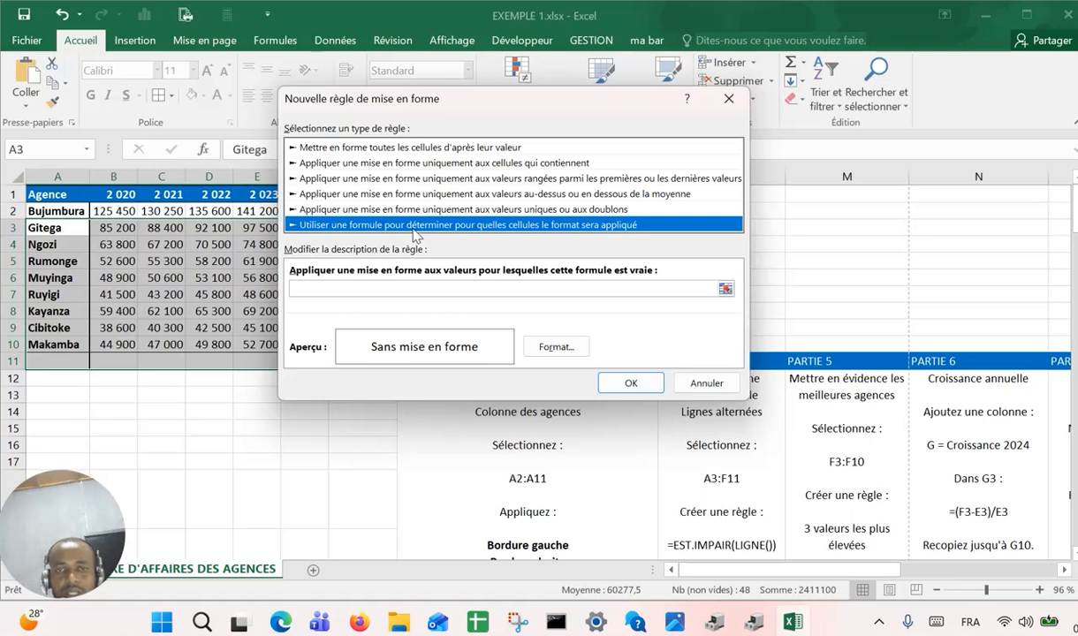
left_click(380, 288)
type("=EST.IMPAIR(LIGNE())")
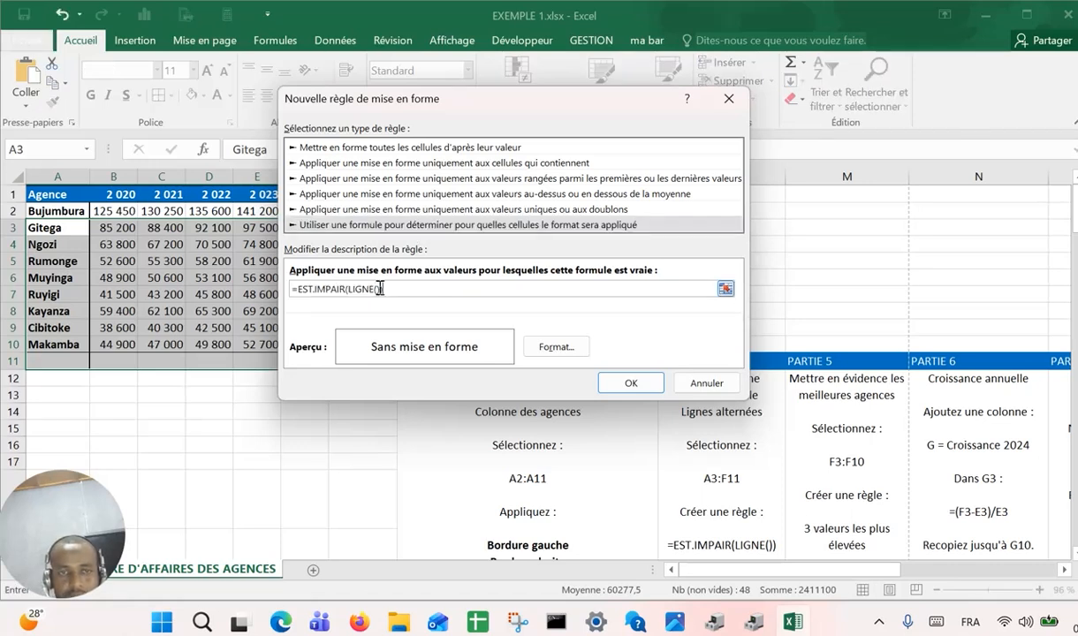
Give the odd-row rule a yellow fill and apply it to A3:F11.
left_click(554, 347)
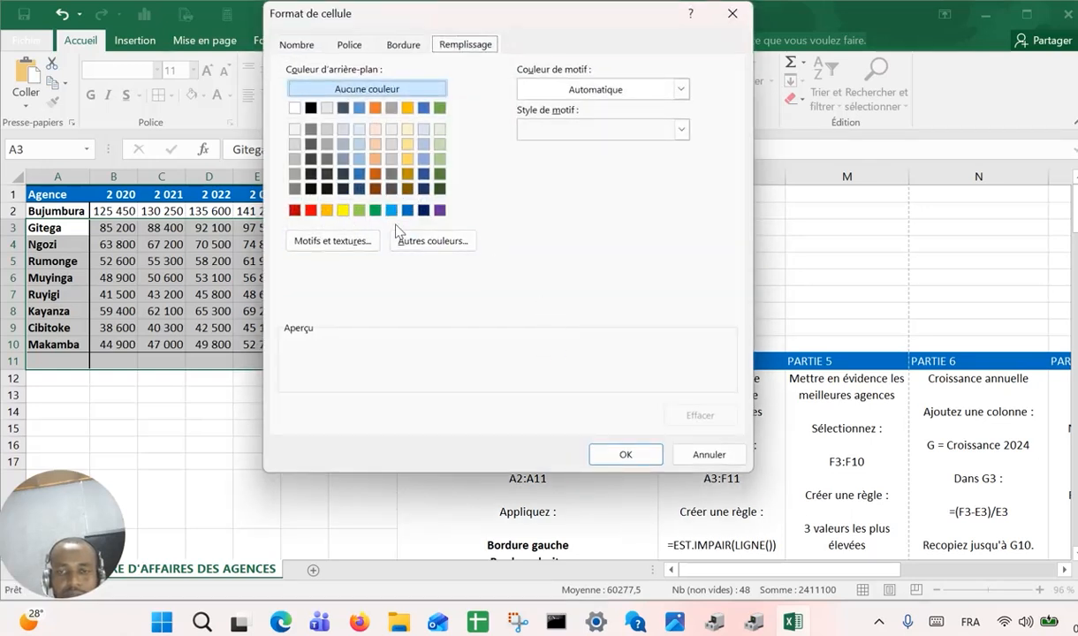
left_click(343, 210)
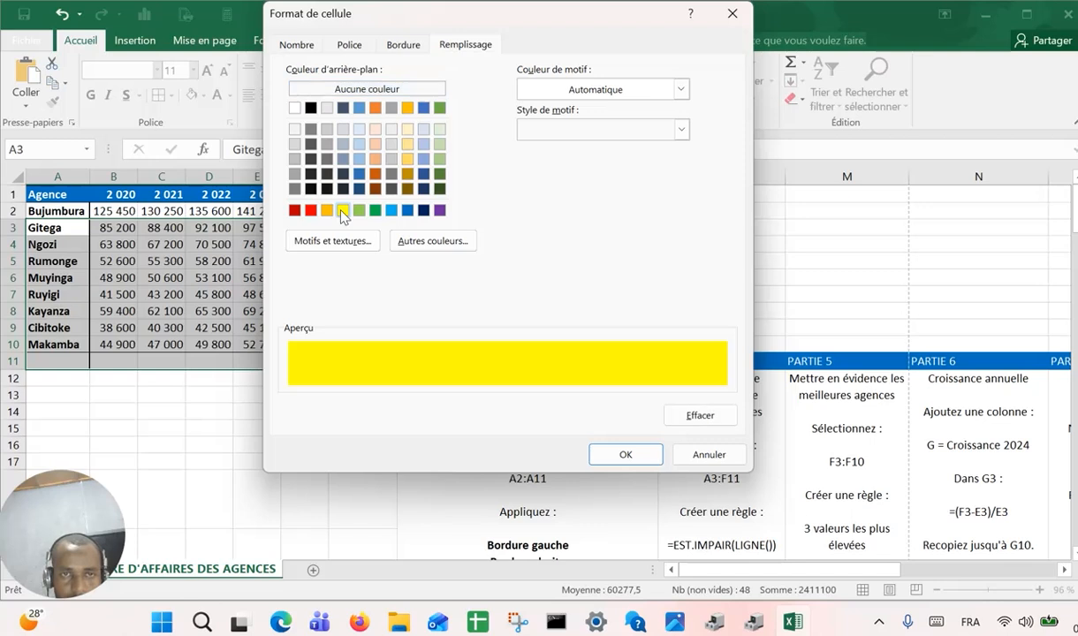
key("Return")
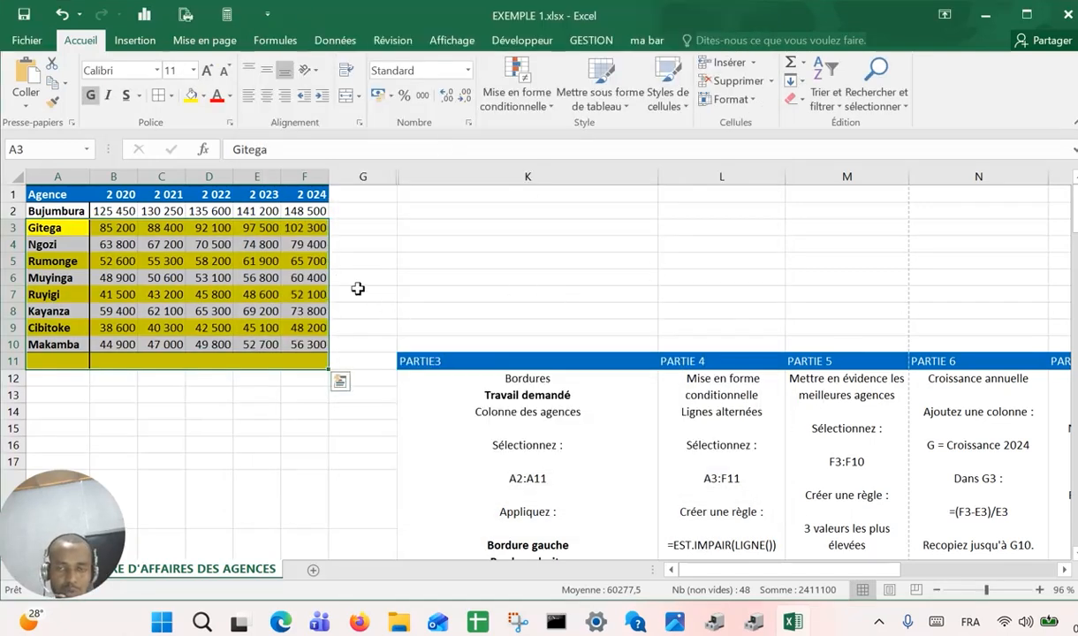
Start a second formula-based conditional formatting rule for A3:F11 and enter =EST.IMPAIR(LIGNE()) as its formula.
left_click(597, 99)
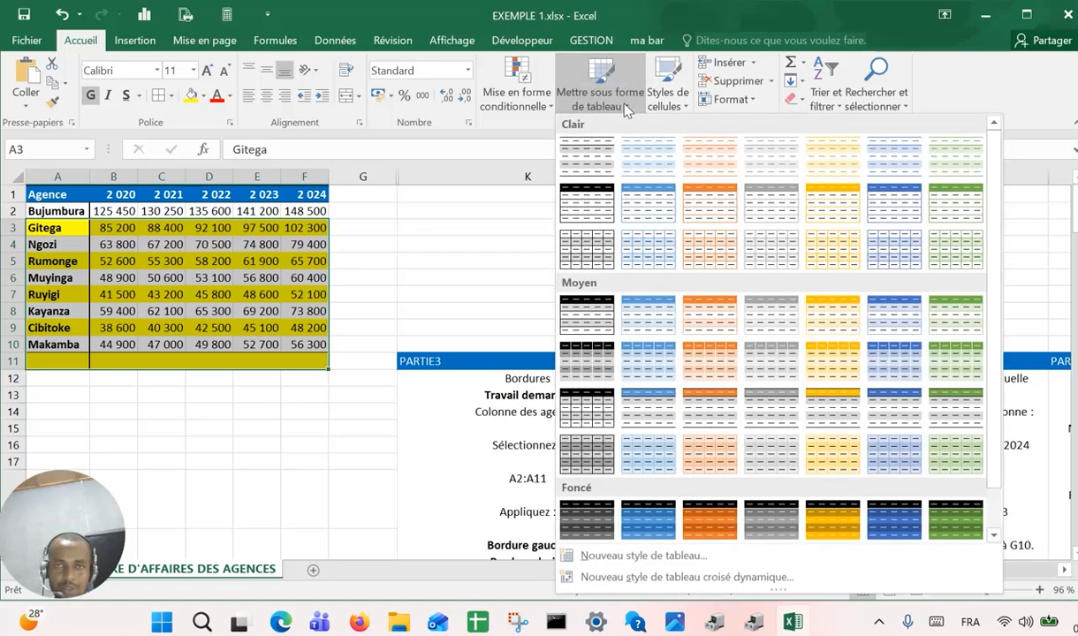
left_click(537, 108)
left_click(516, 104)
left_click(516, 104)
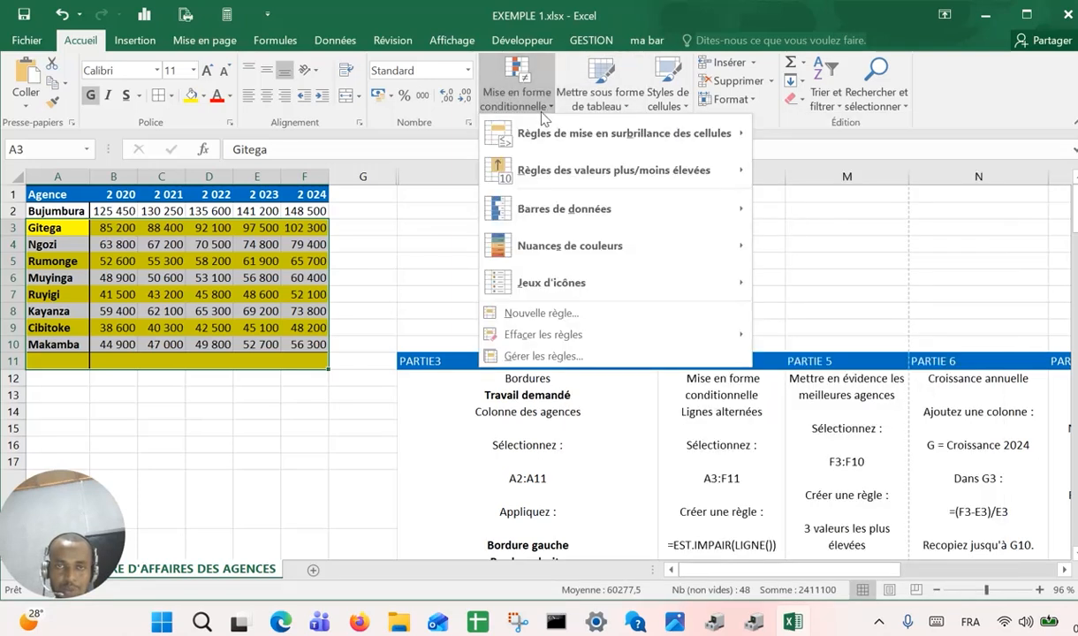
left_click(553, 320)
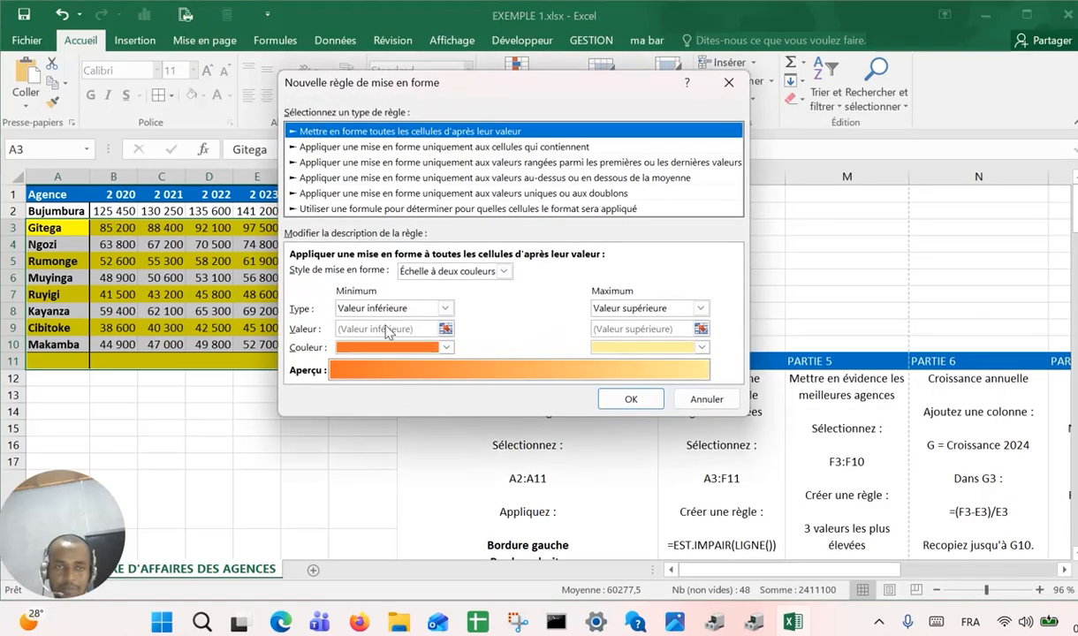
left_click(325, 210)
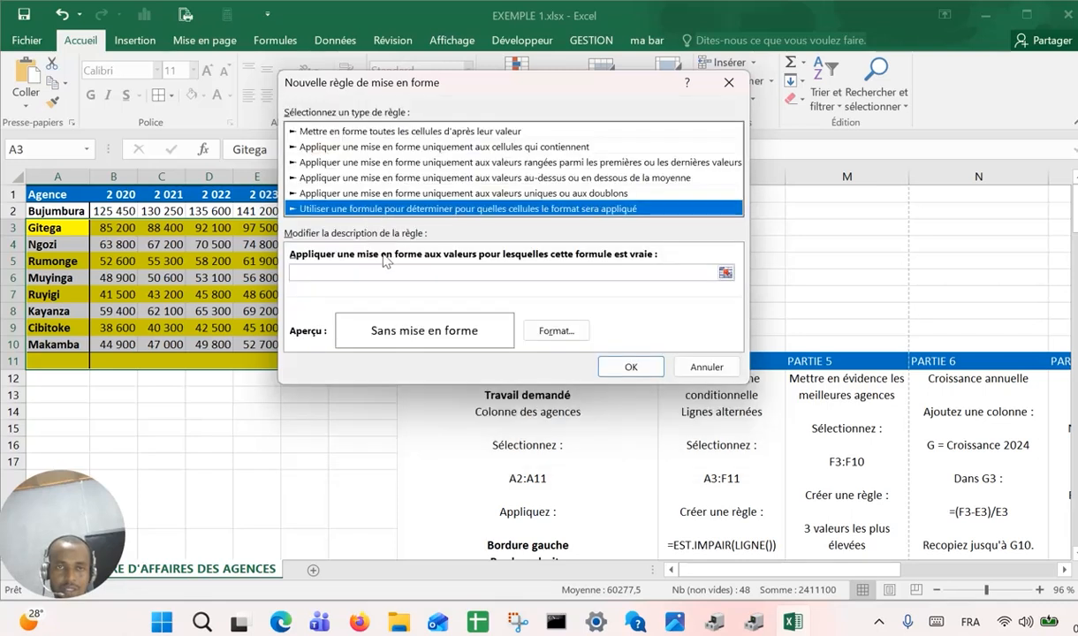
left_click(337, 272)
type("=EST.IMPAIR(LIGNE())")
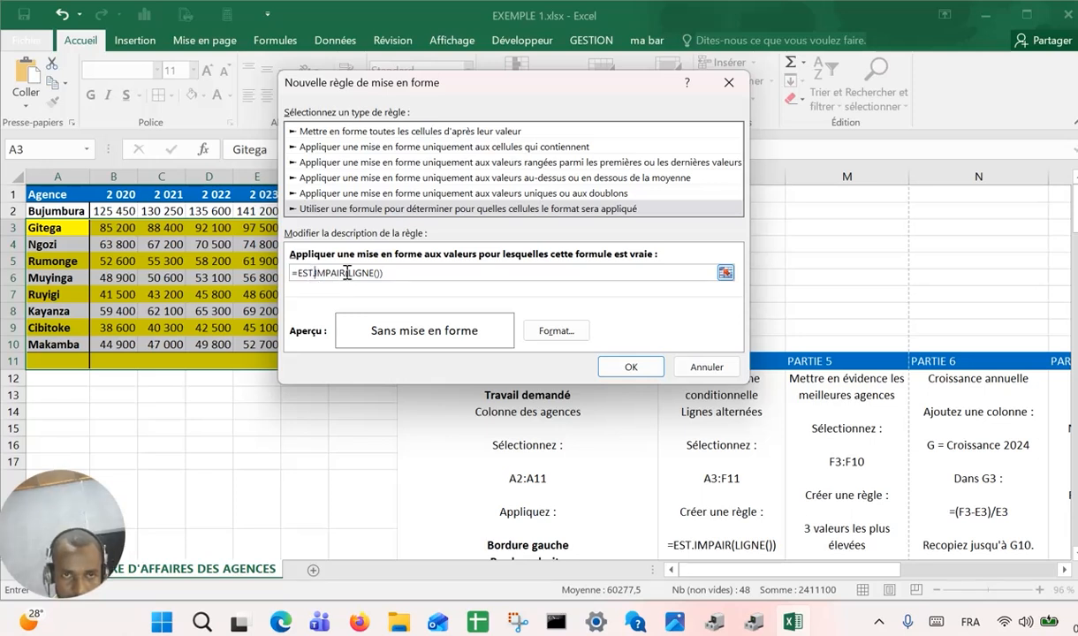
Rewrite the new rule's formula as =MOD(LIGNE();2)=0 so that it targets the even rows.
left_click_drag(323, 273, 300, 272)
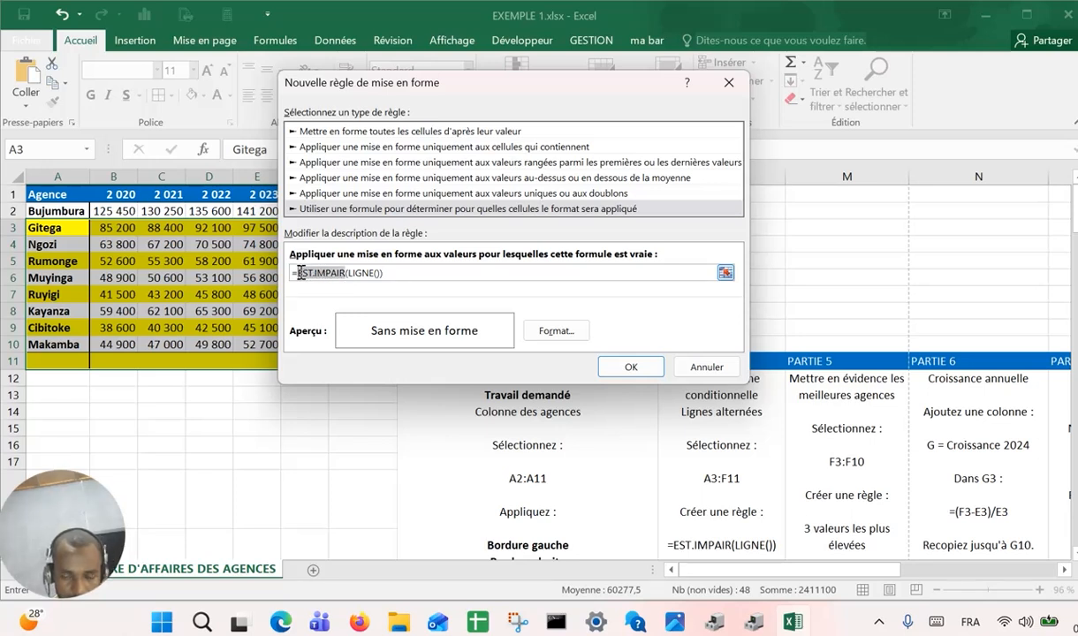
key("BackSpace")
type("MODE")
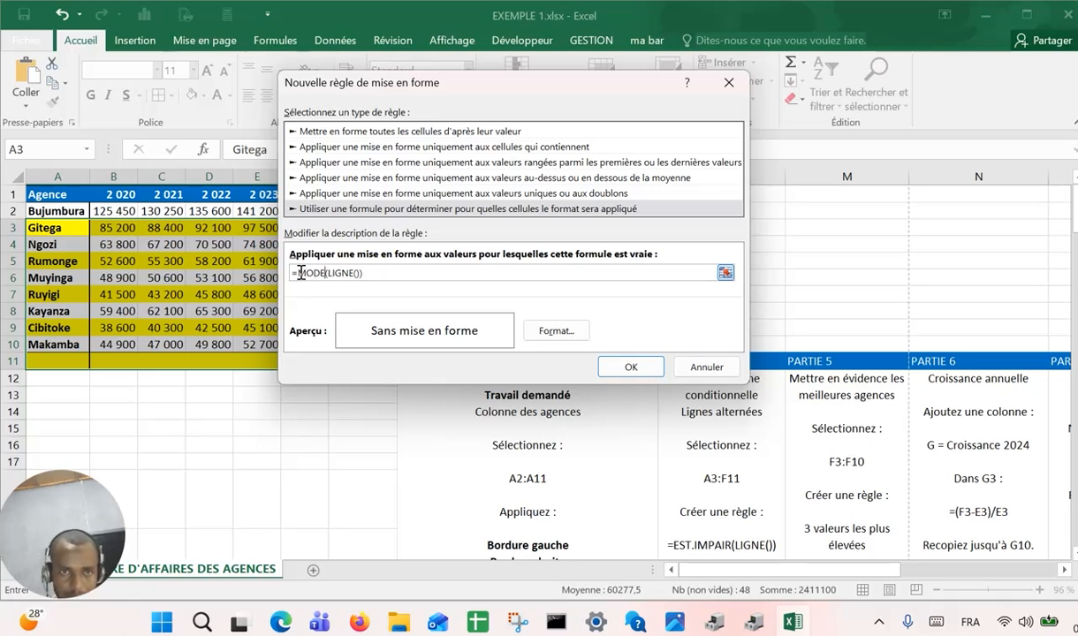
key("BackSpace")
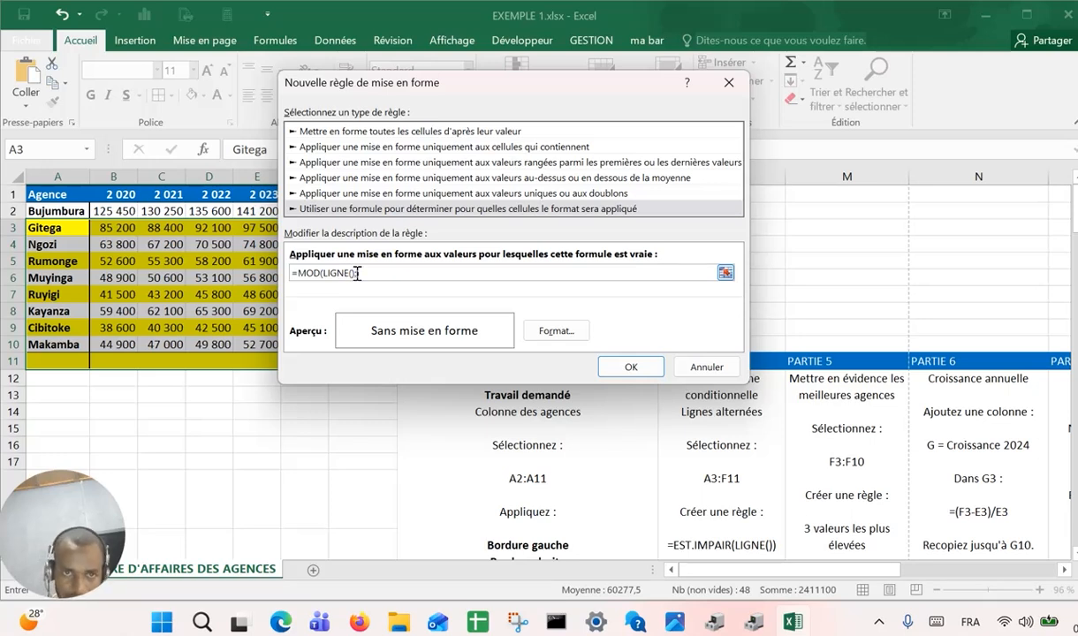
type(";2)=0")
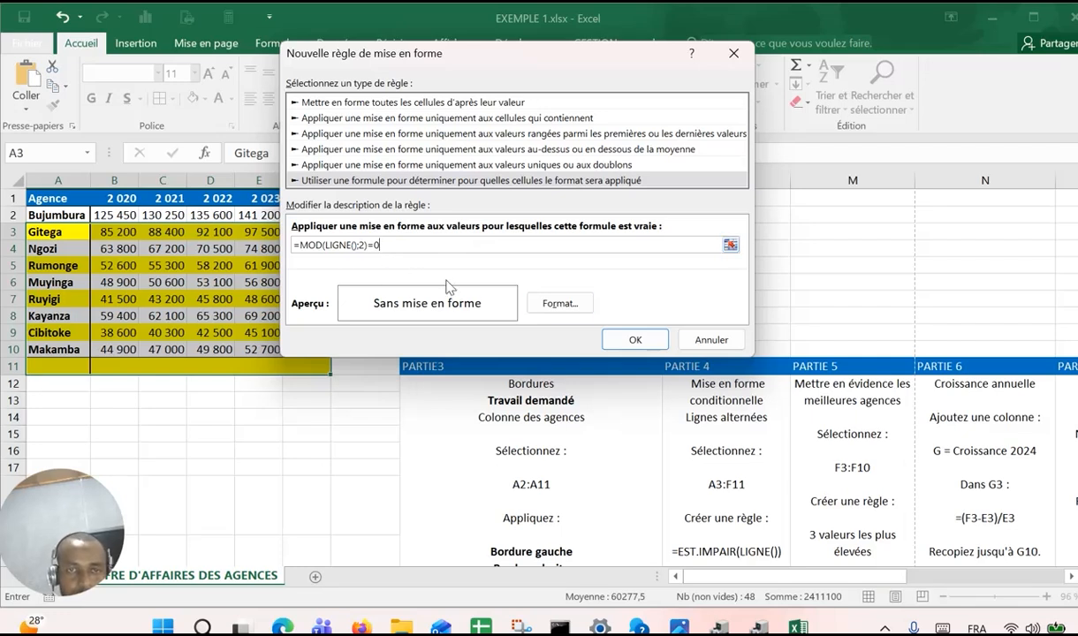
Give the even-row rule a light blue fill and apply it to A3:F11.
left_click(562, 302)
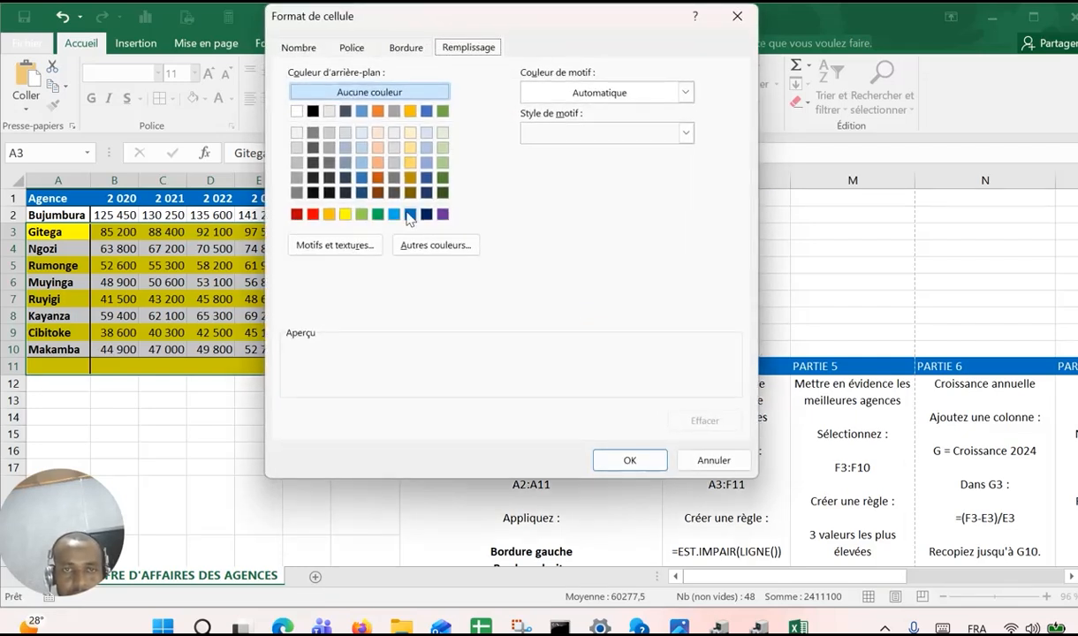
left_click(393, 214)
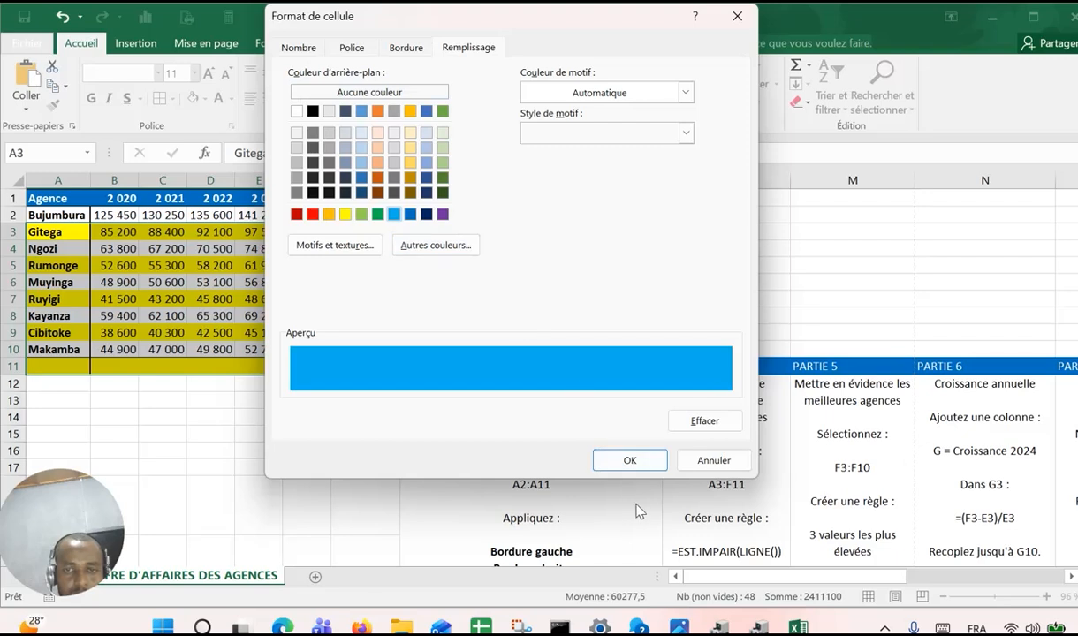
left_click(632, 462)
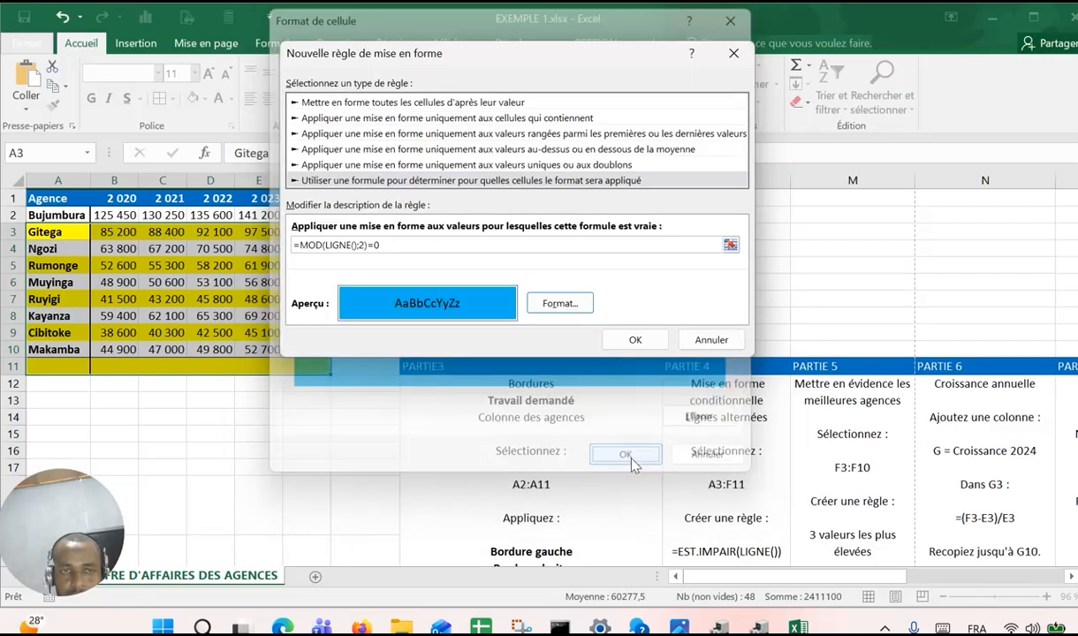
left_click(629, 338)
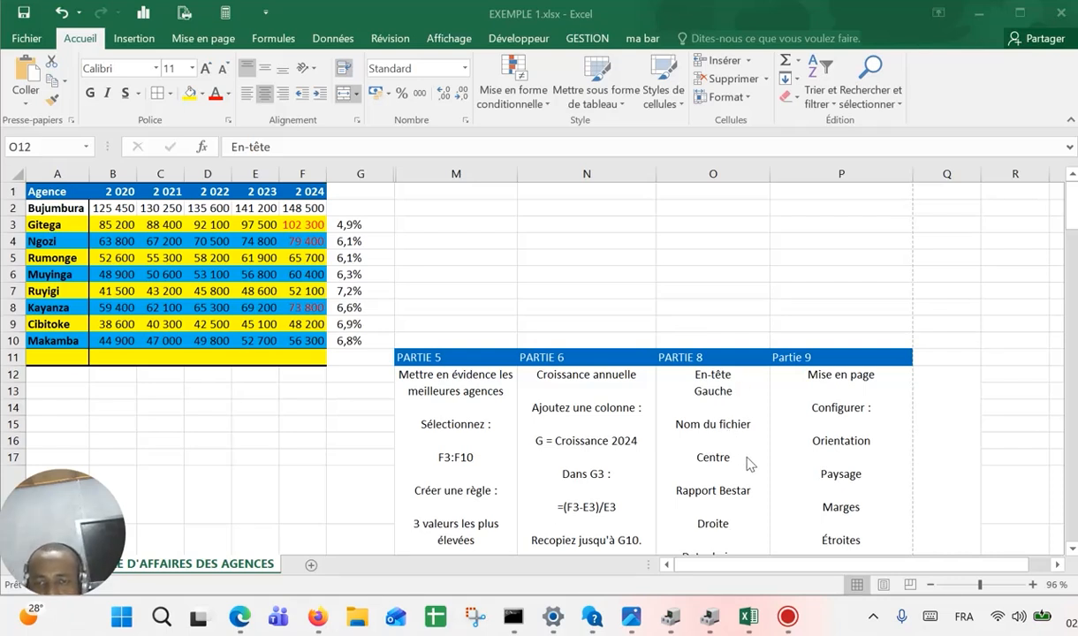
Read the PARTIE 8 instructions in column O on the contents of the page header and footer.
left_click(704, 393)
scroll(718, 424, "down", 1)
scroll(716, 439, "down", 3)
scroll(716, 440, "up", 3)
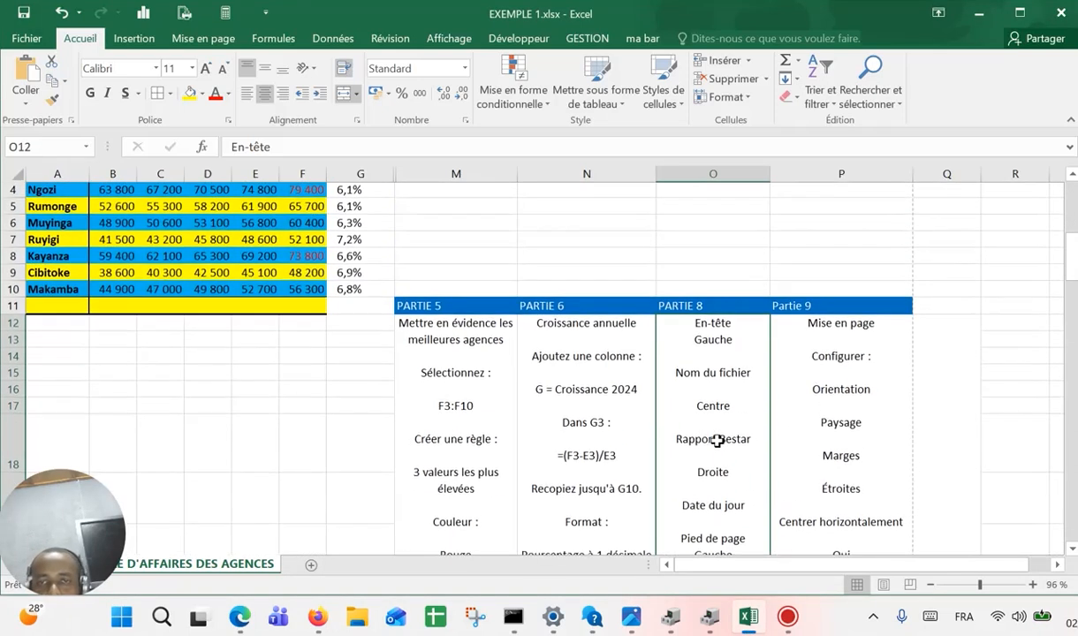
scroll(716, 440, "up", 1)
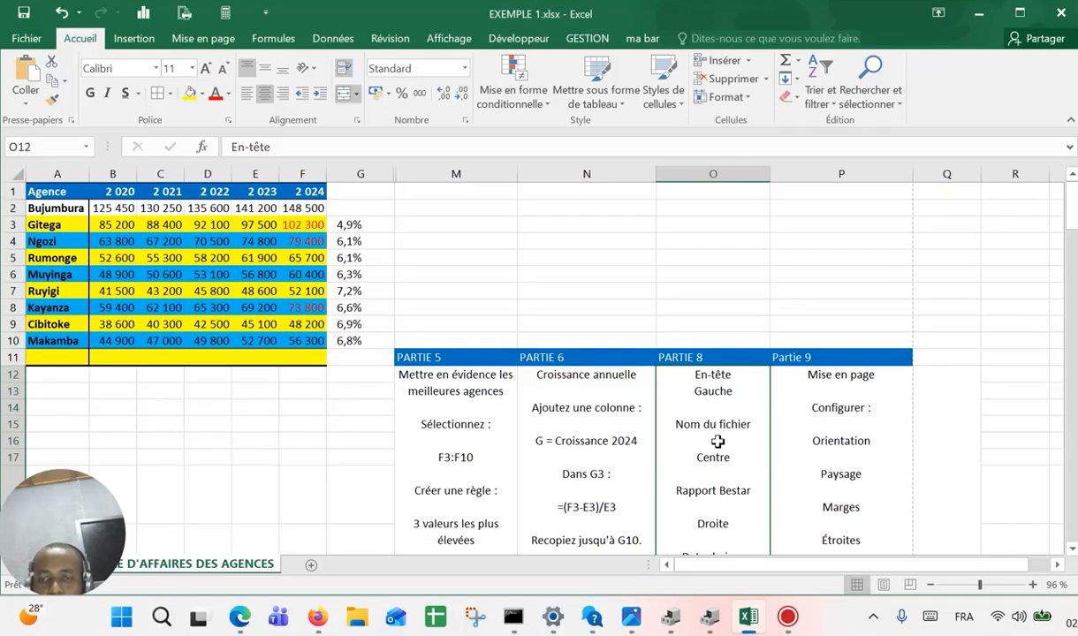
scroll(717, 441, "down", 1)
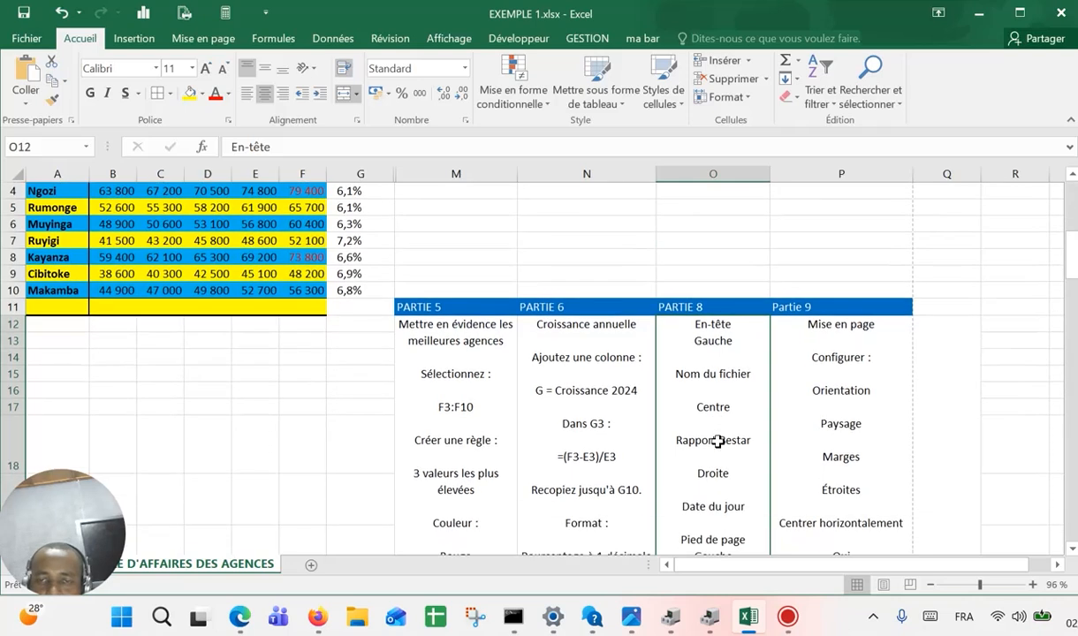
scroll(717, 441, "up", 1)
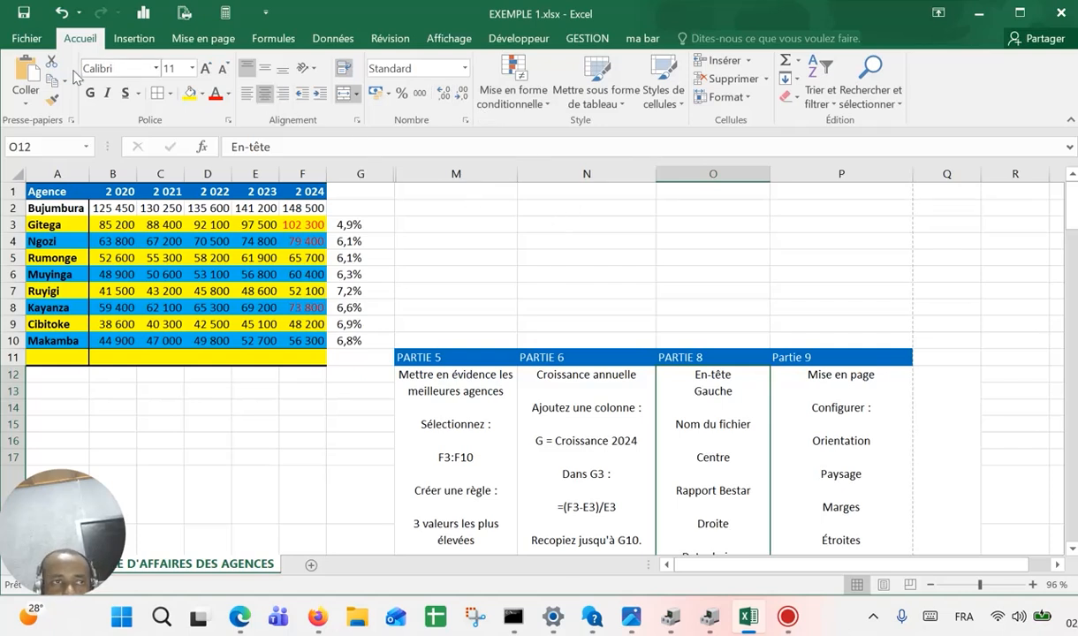
Open the custom page header in the page setup and insert the file name field in its left section.
left_click(27, 40)
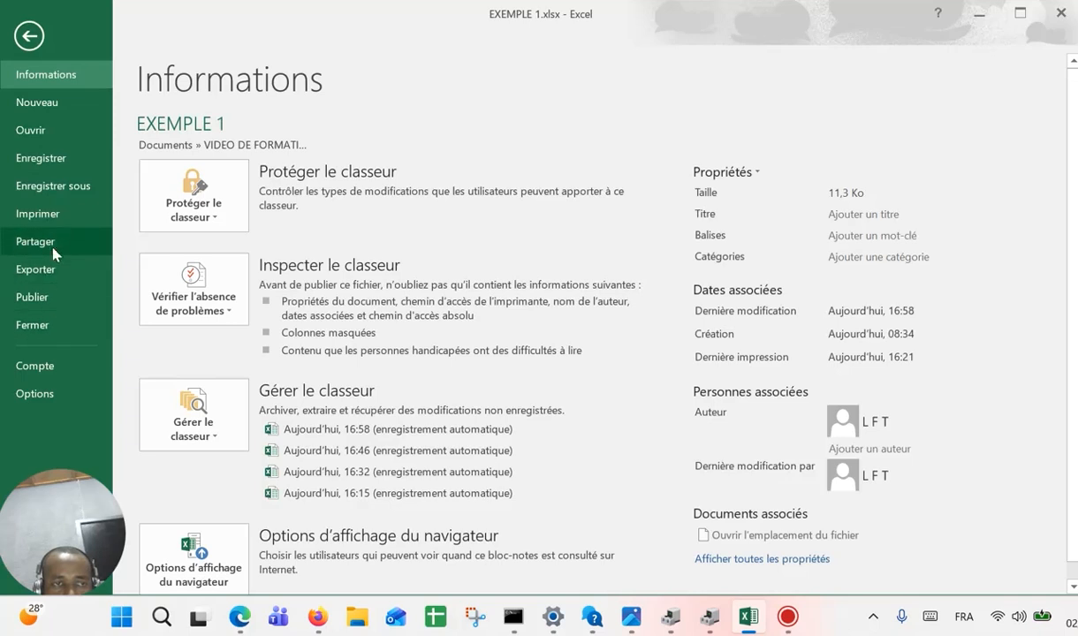
left_click(47, 214)
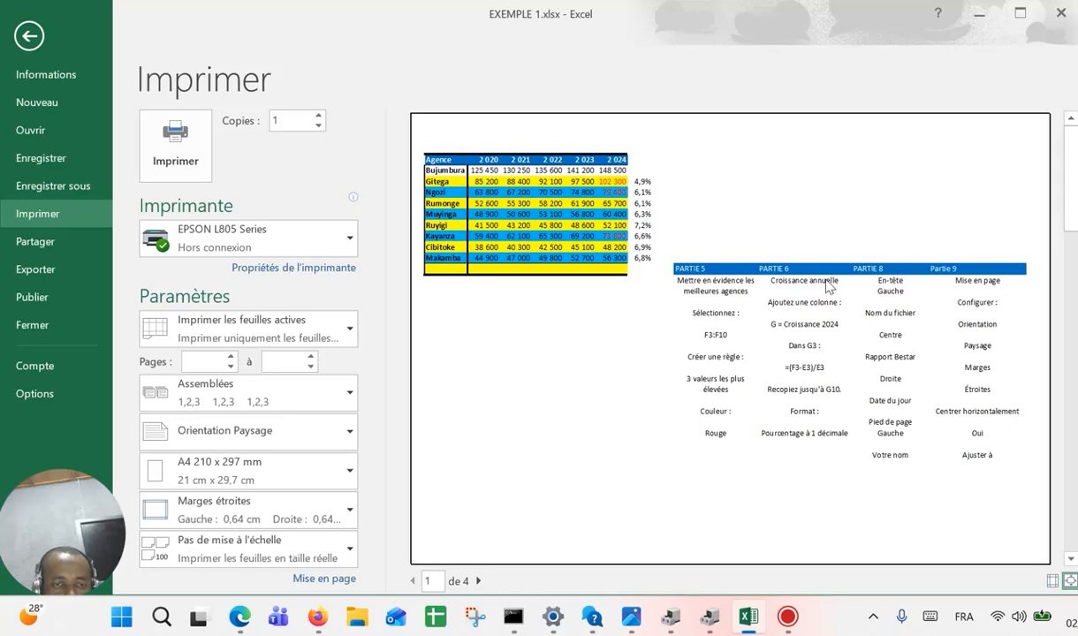
left_click(335, 581)
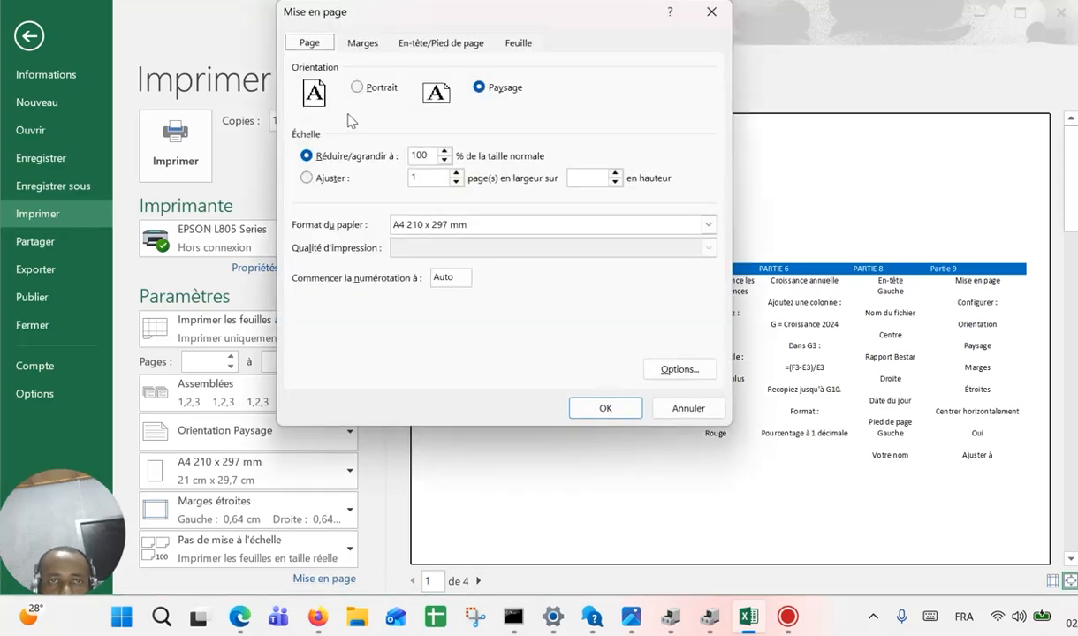
left_click(433, 46)
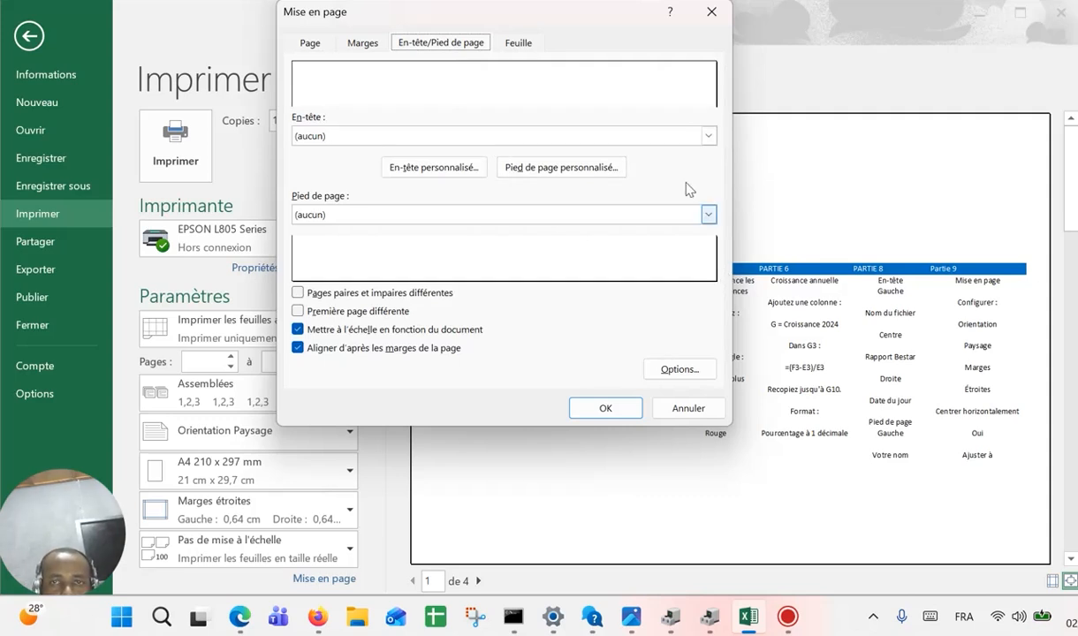
left_click(425, 172)
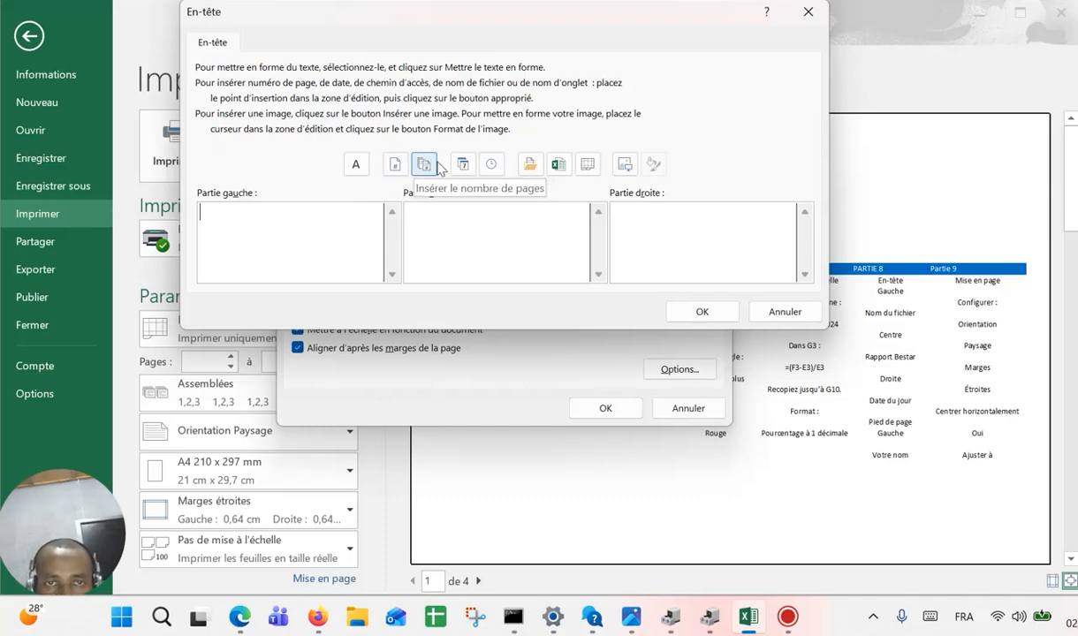
left_click(559, 166)
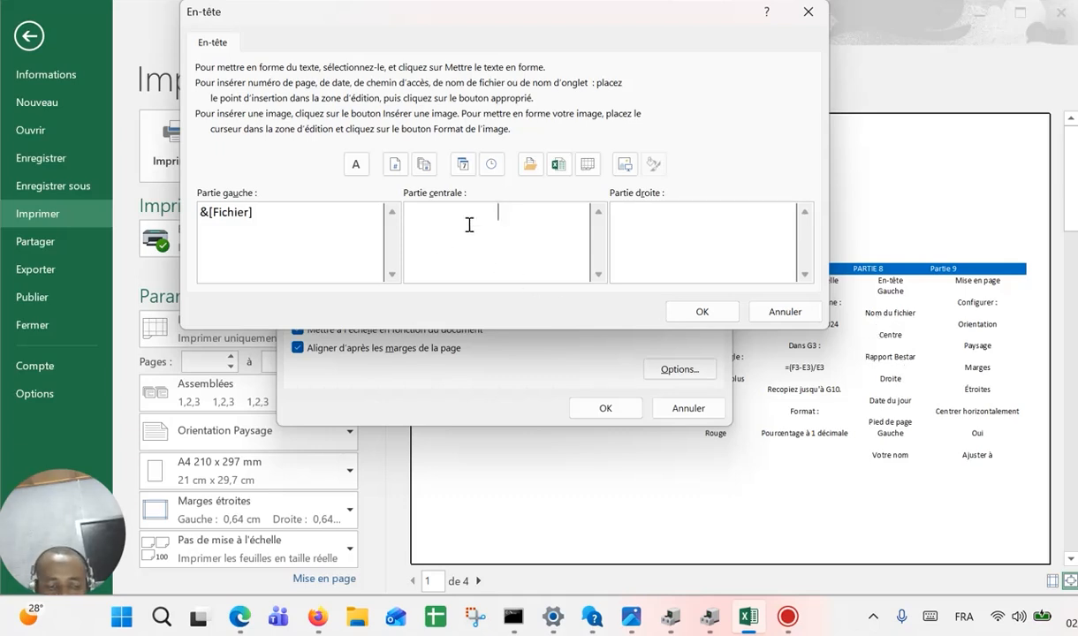
Enter RAPPORT BESTAR in the header's centre section and insert the current date field in its right section.
type("A")
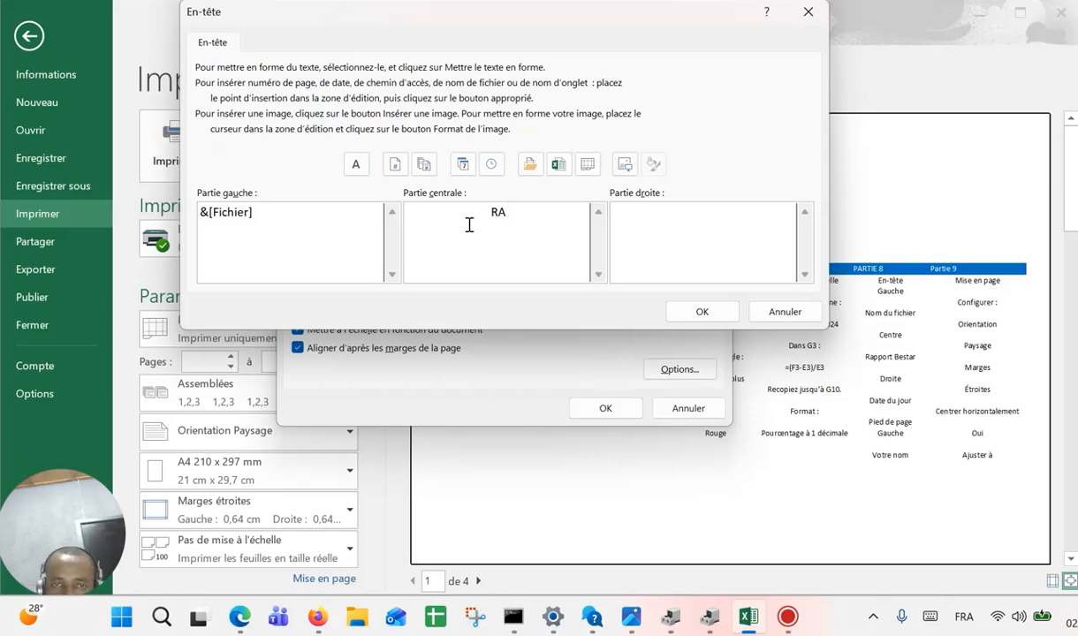
type("PPORT")
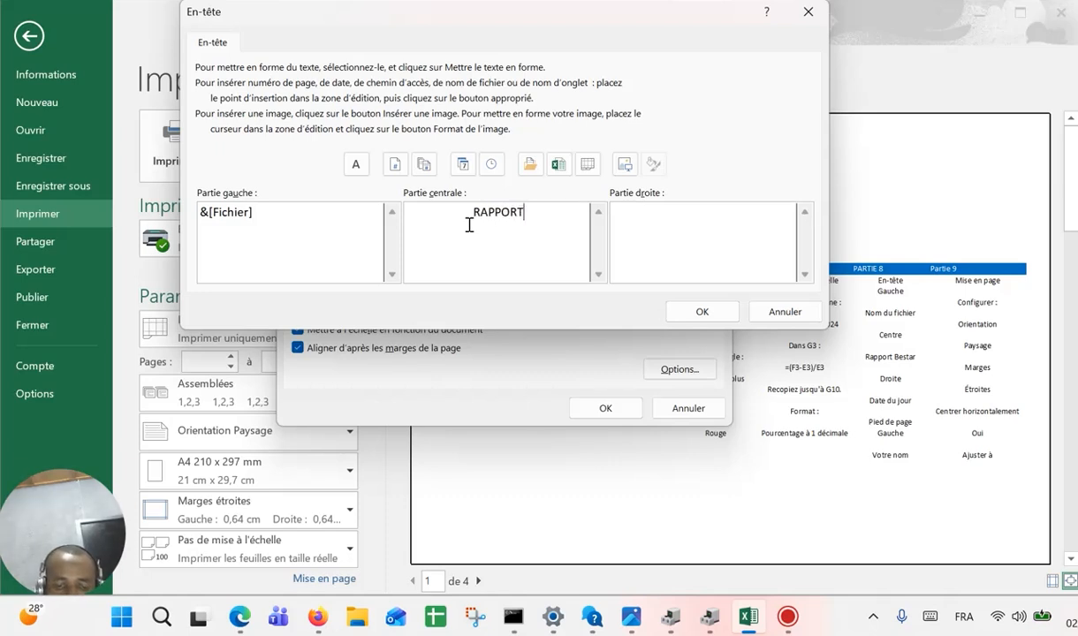
type(" BESTAR")
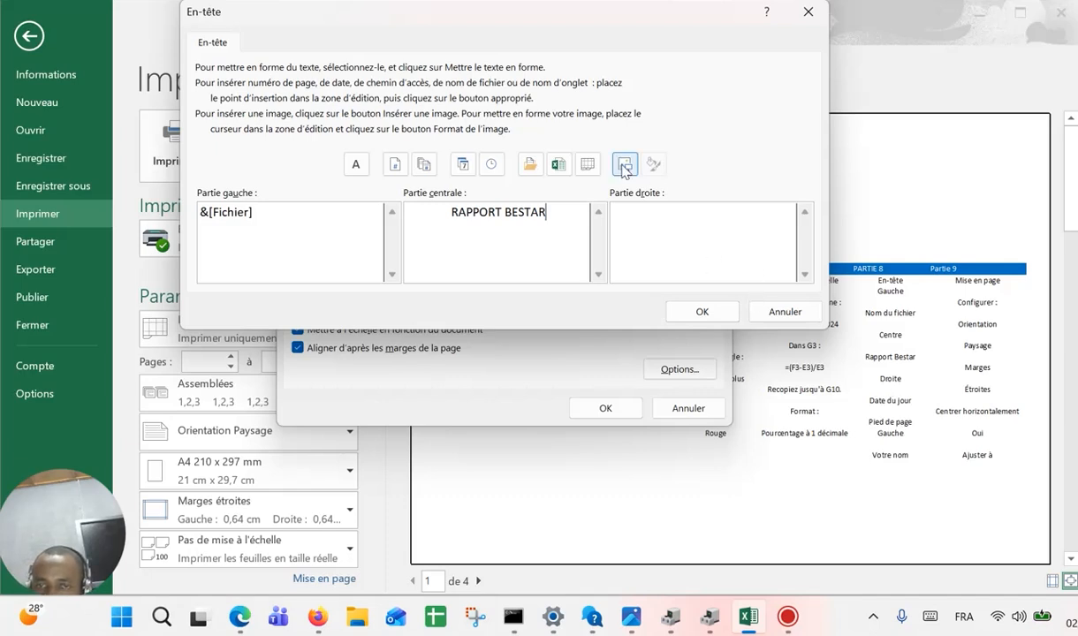
left_click(642, 226)
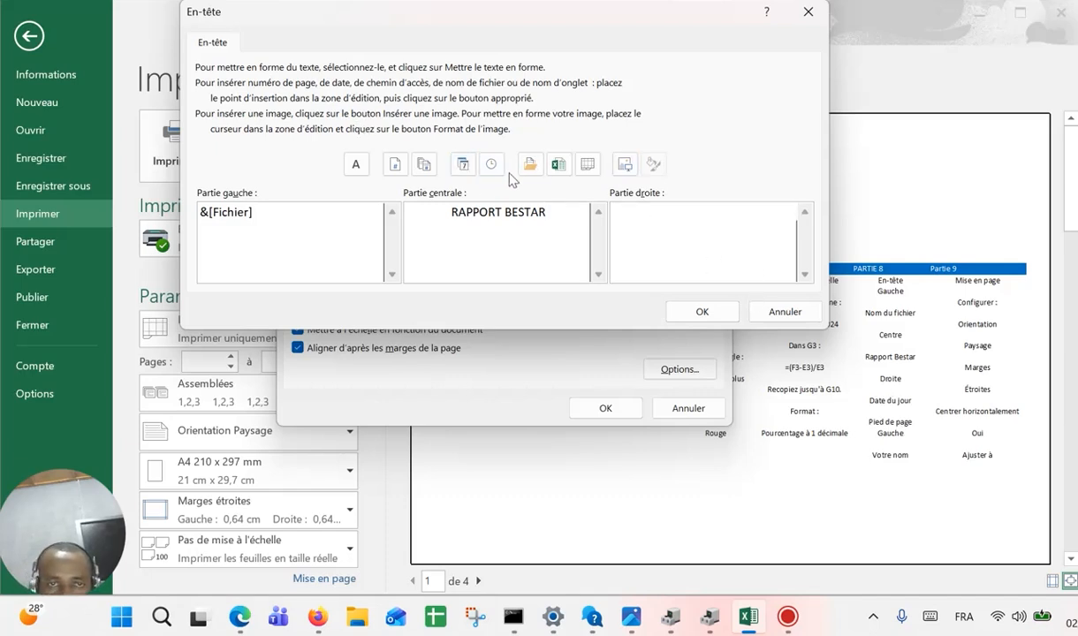
left_click(462, 164)
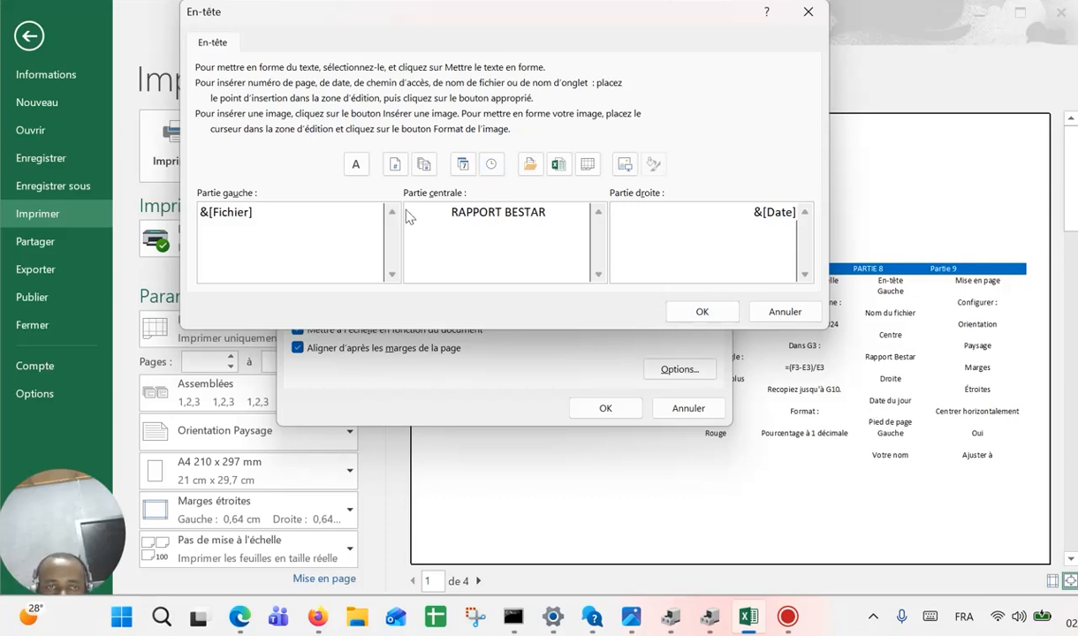
left_click(698, 311)
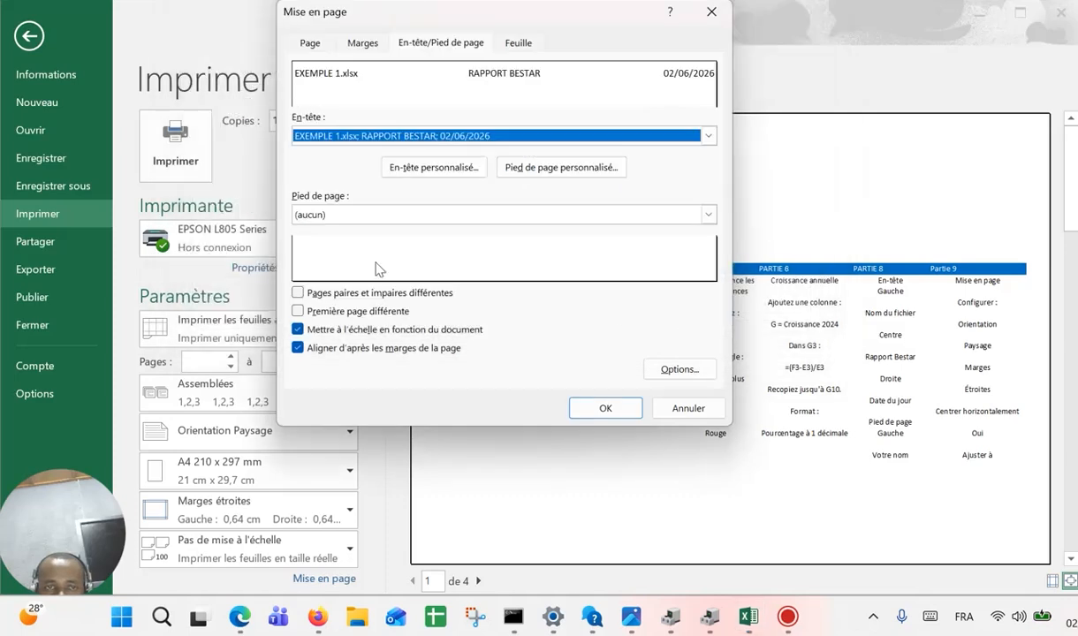
Create a custom page footer with the author's full name in capitals in its left section.
left_click(553, 170)
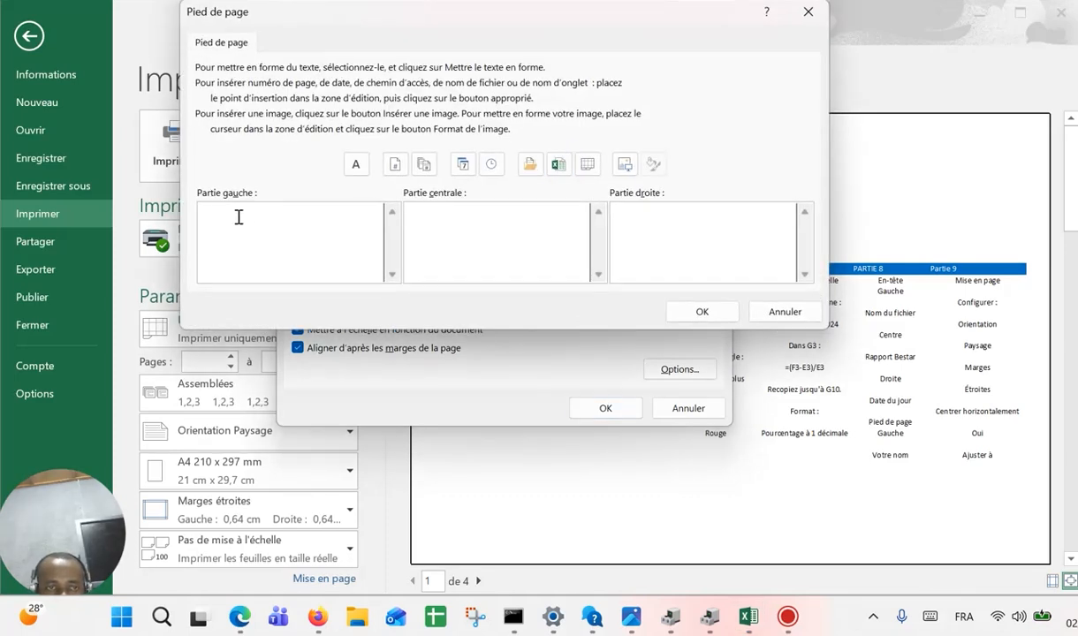
type("M")
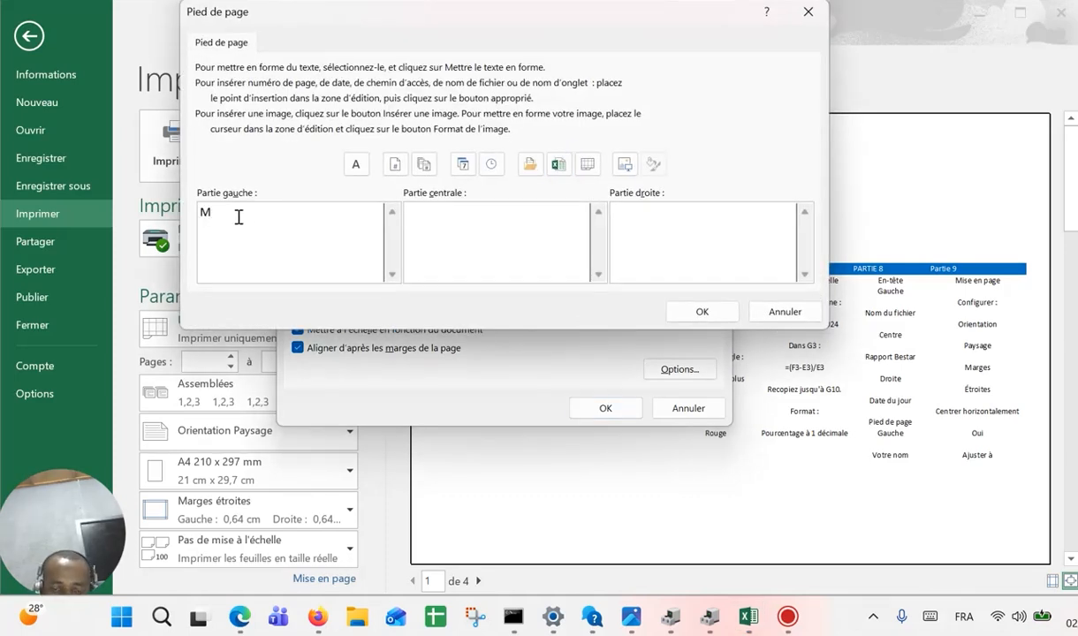
type("UCOMWIZ")
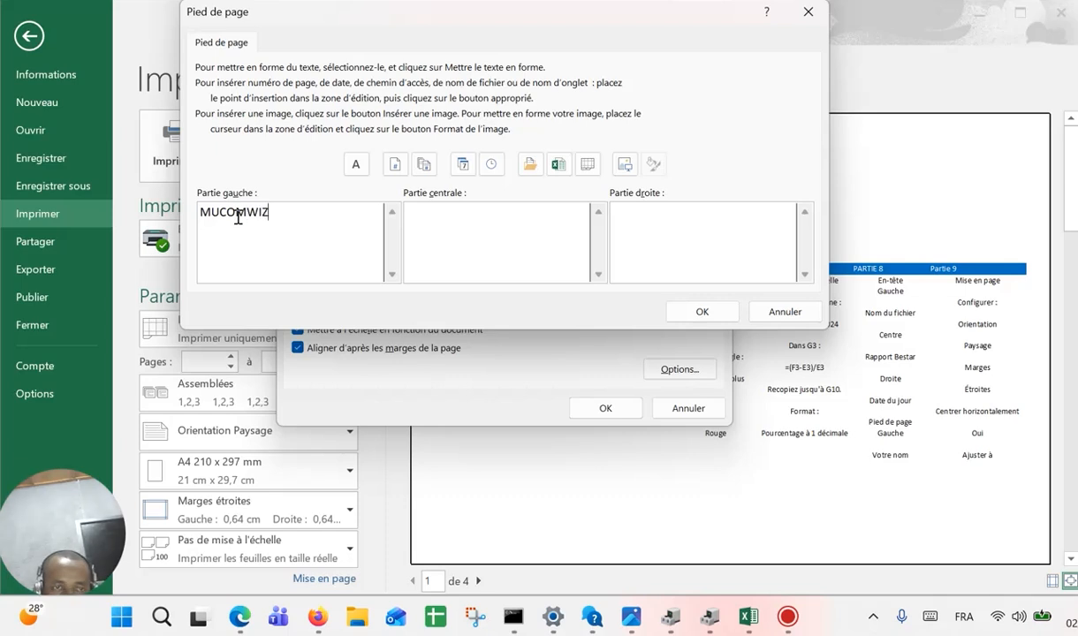
type("A ")
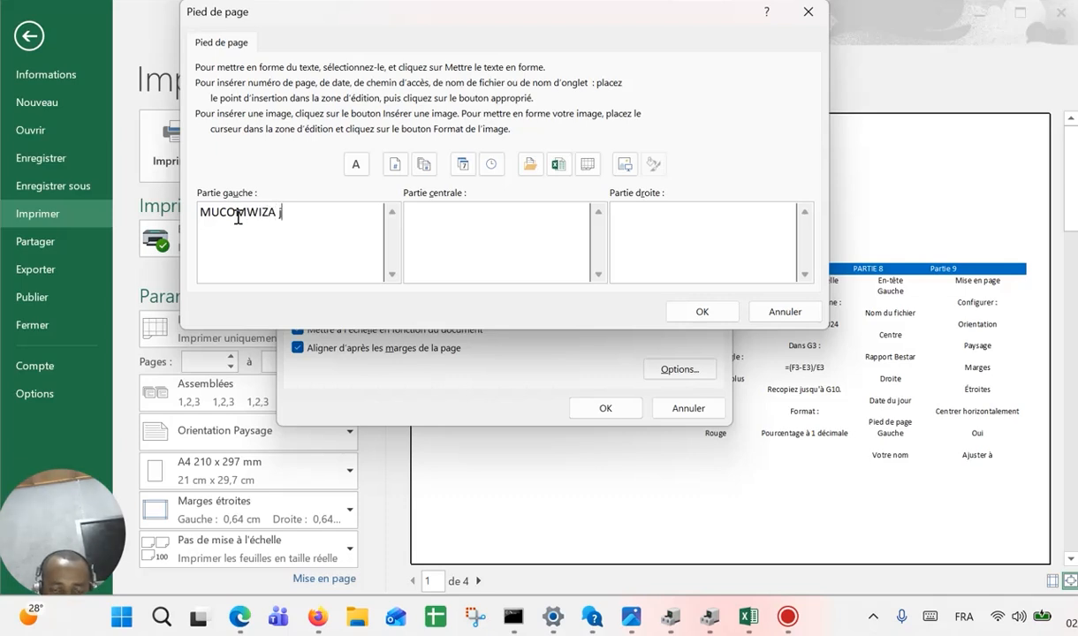
type("jEAN DE")
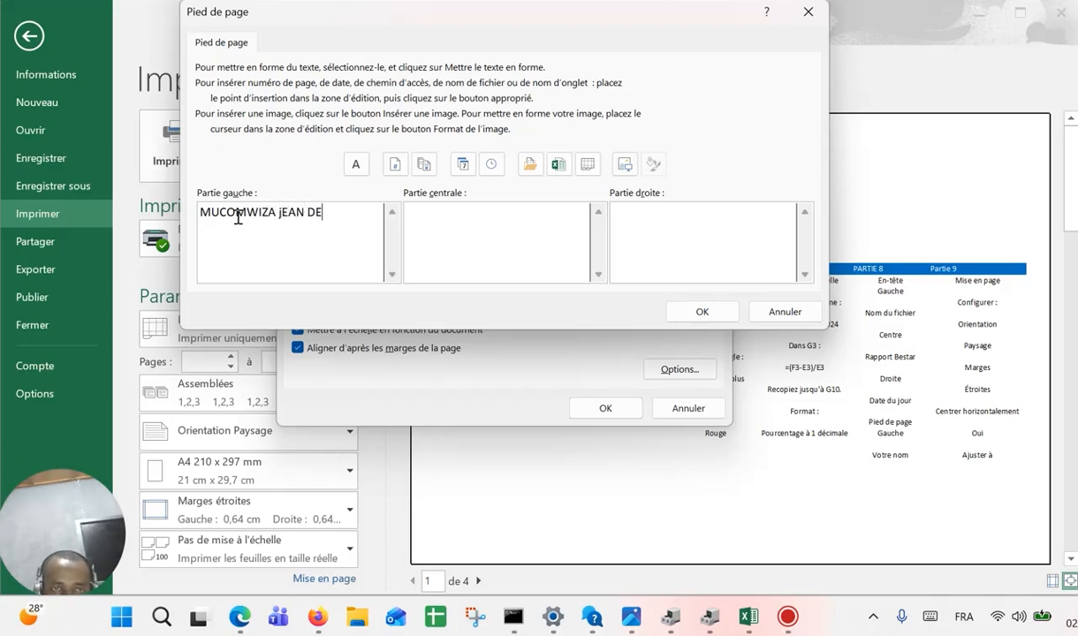
type(" DIEU")
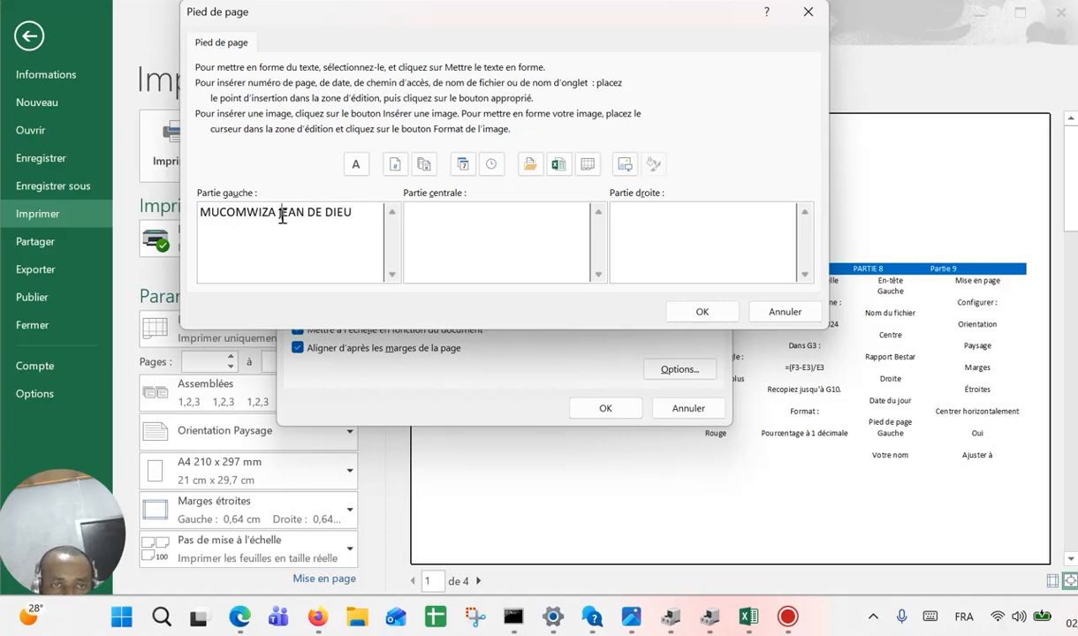
left_click(282, 217)
key("BackSpace")
type("J")
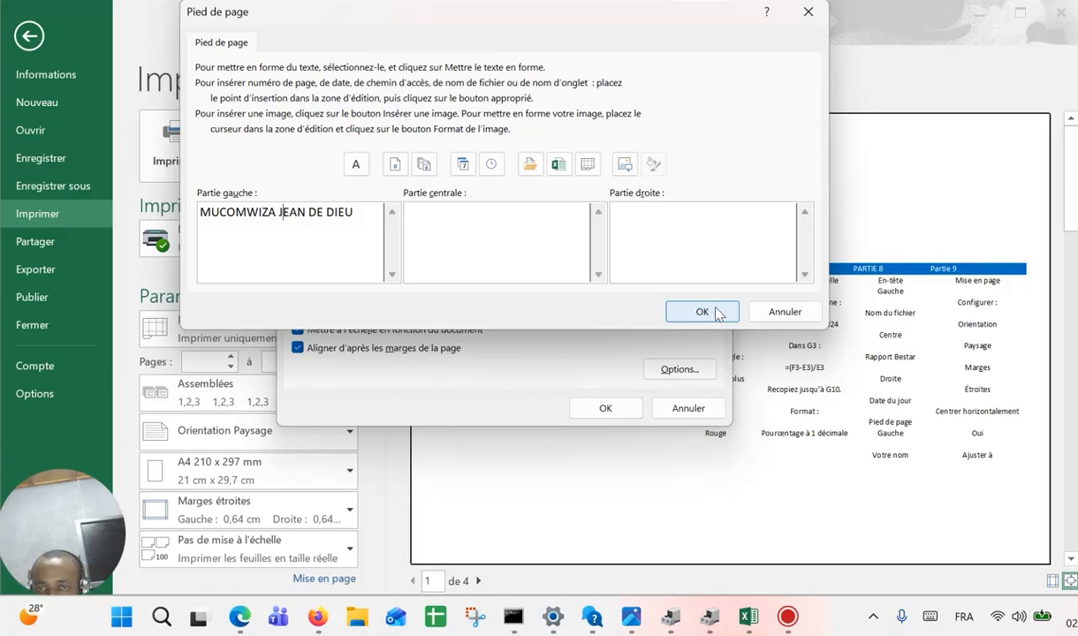
Enter BESTAR in the footer's right section, insert the time field in the centre, and apply the page setup.
left_click(646, 223)
type("BES")
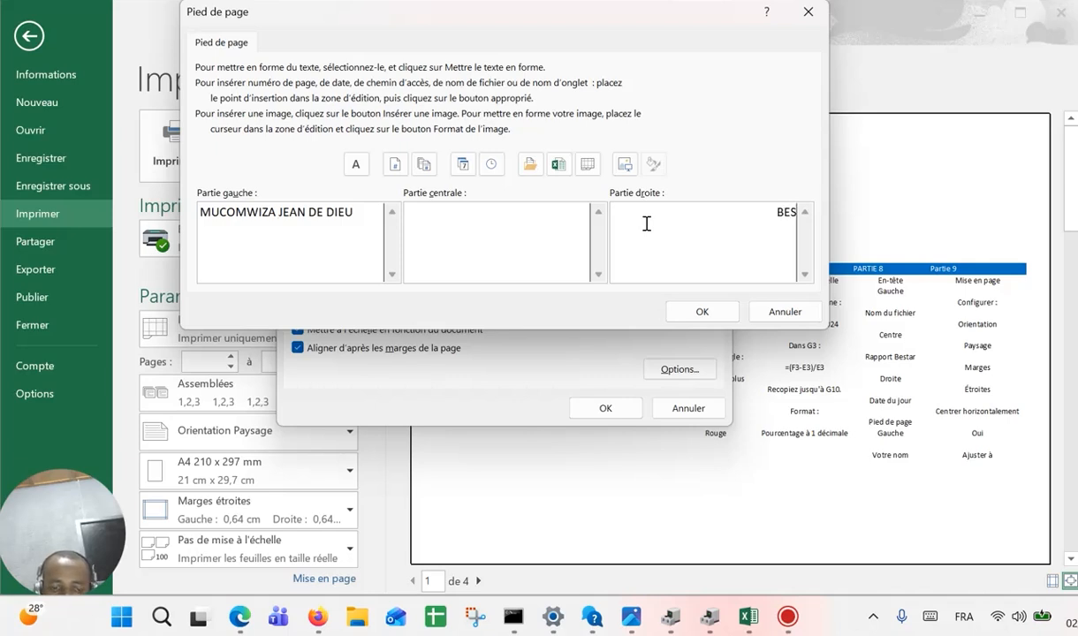
type("TAR")
left_click(492, 229)
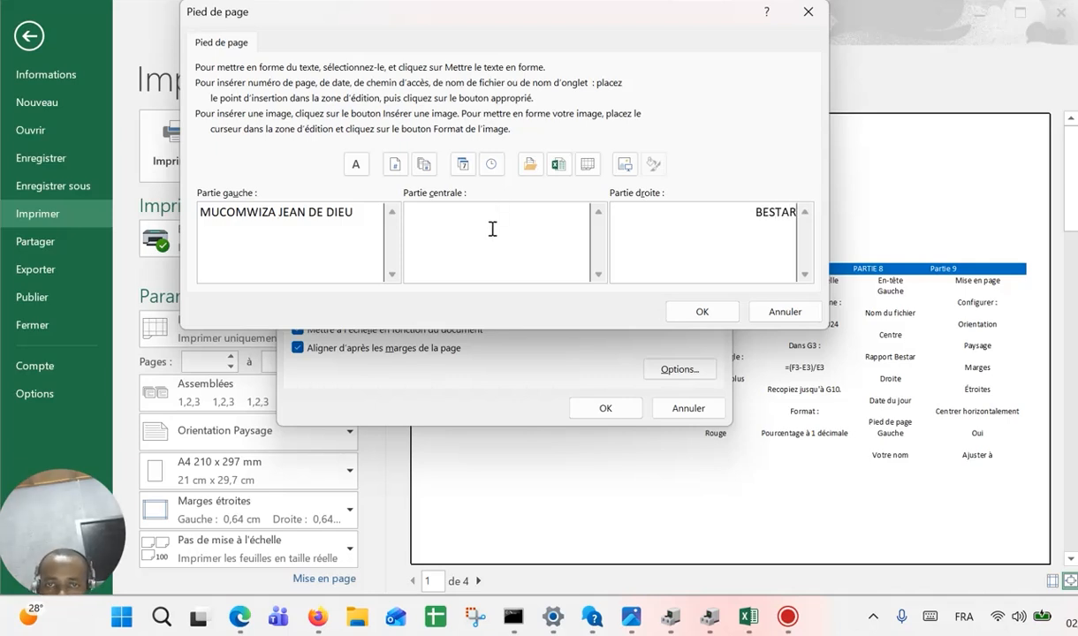
left_click(491, 165)
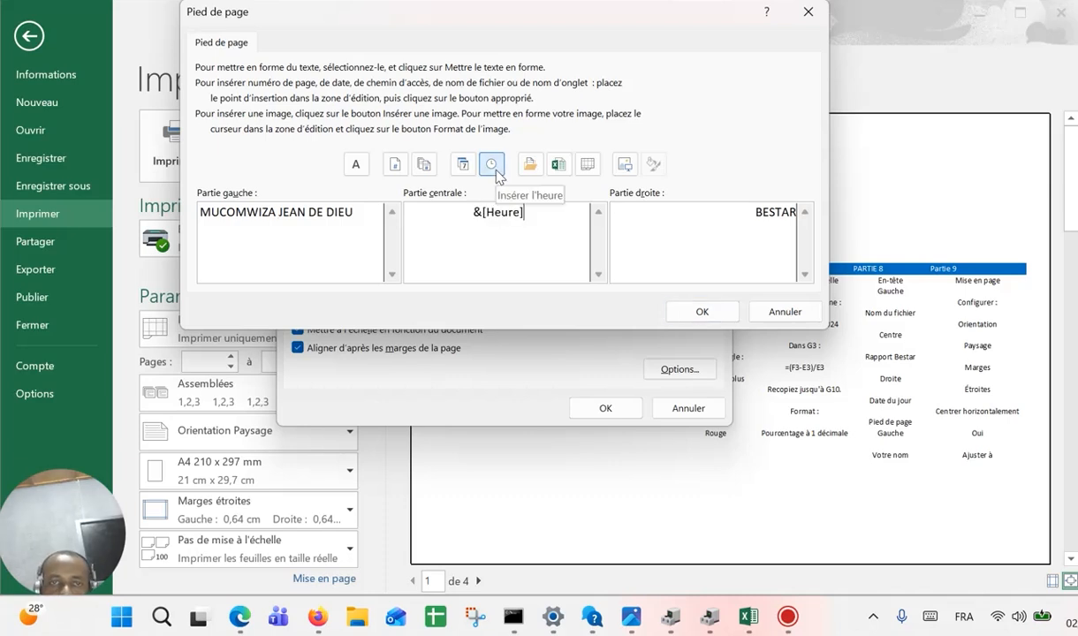
left_click(712, 316)
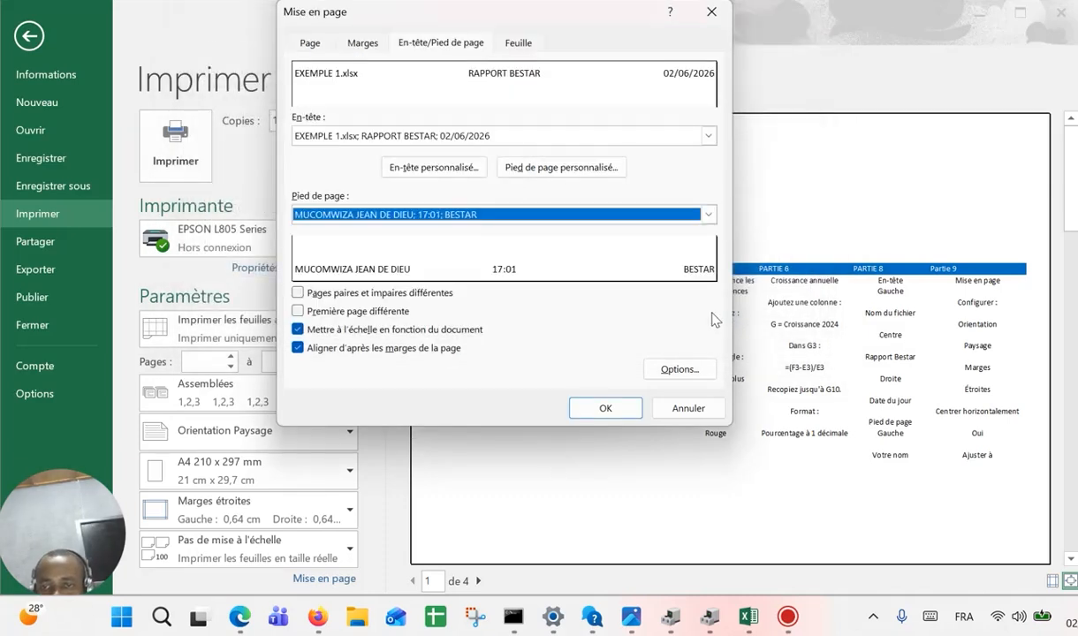
left_click(605, 409)
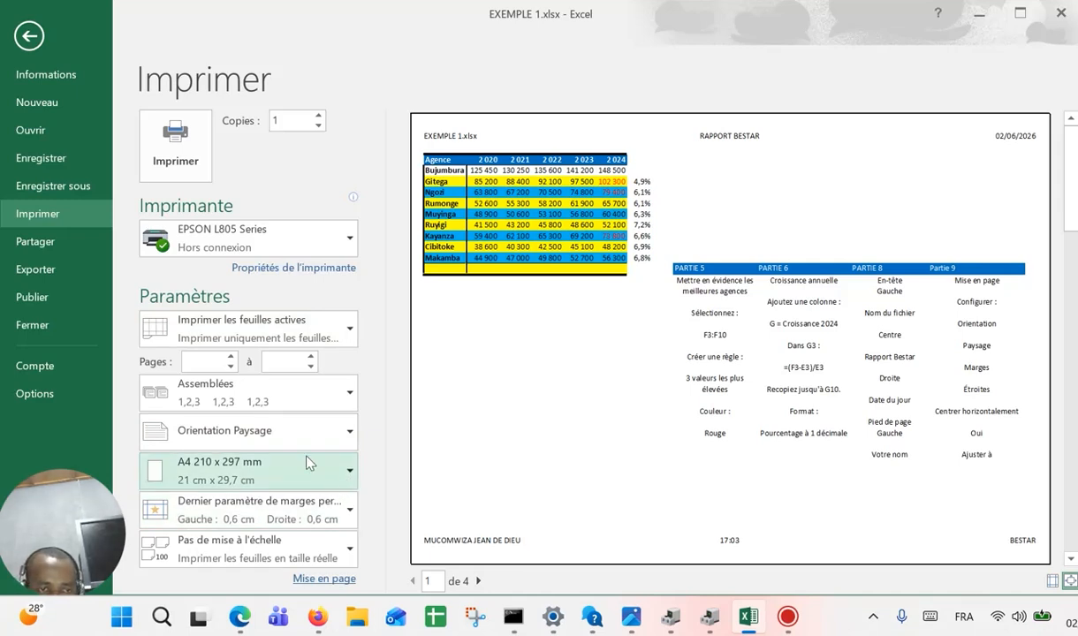
Switch the print orientation to portrait and back to landscape, and open the margin presets.
left_click(327, 422)
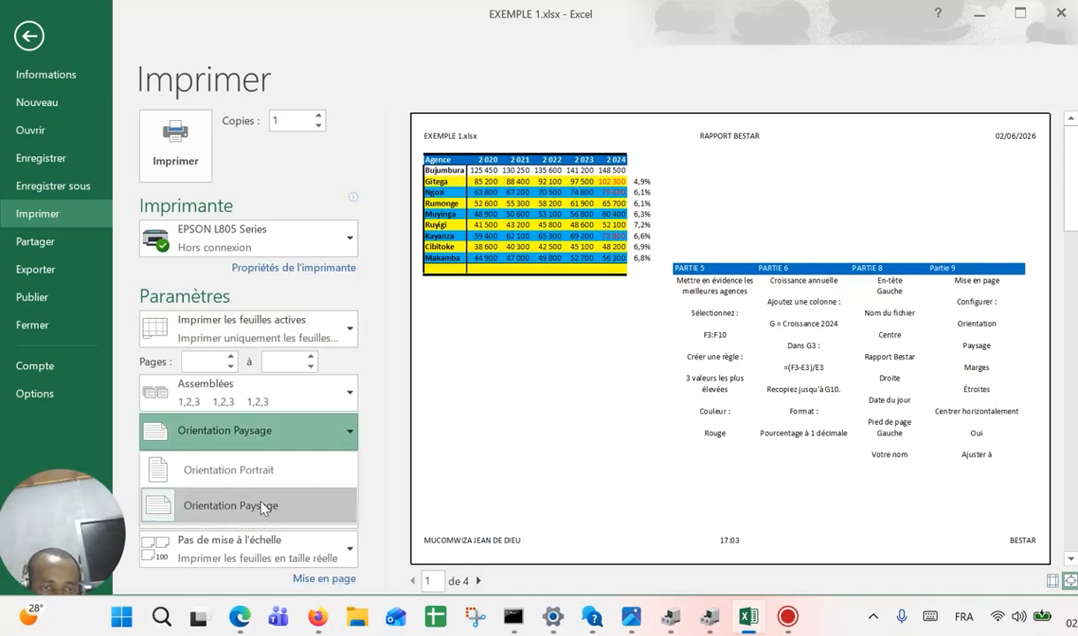
left_click(262, 508)
left_click(345, 432)
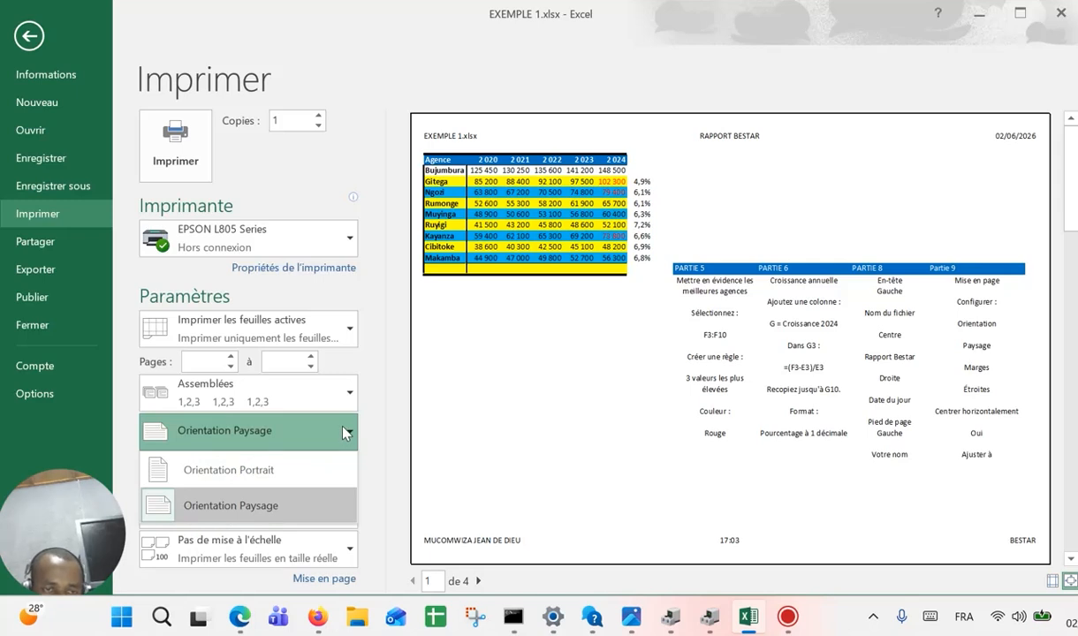
left_click(228, 473)
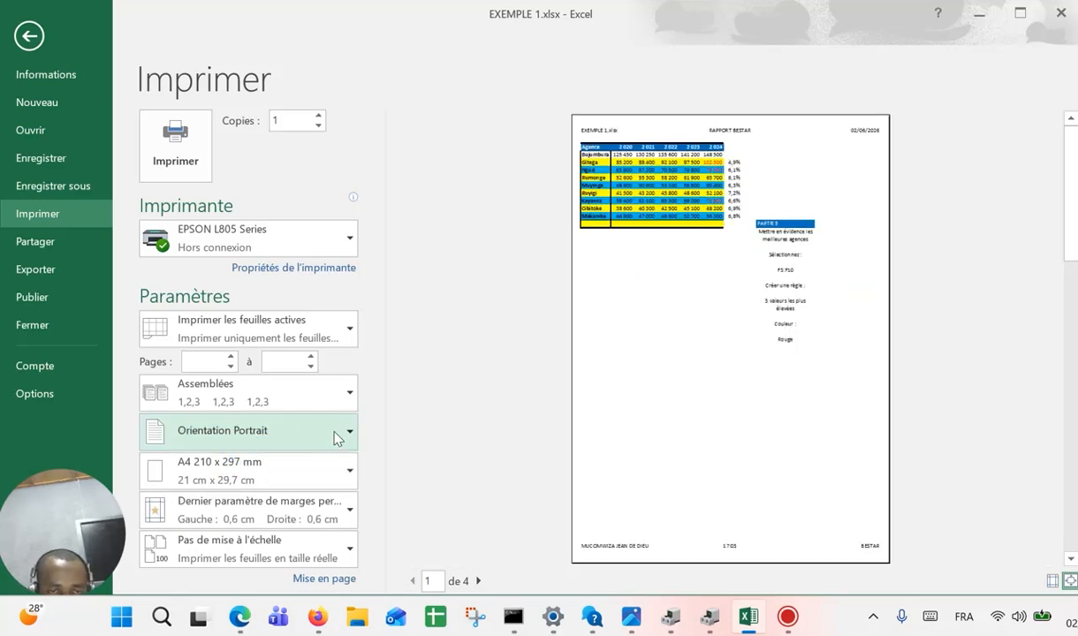
left_click(336, 438)
left_click(247, 508)
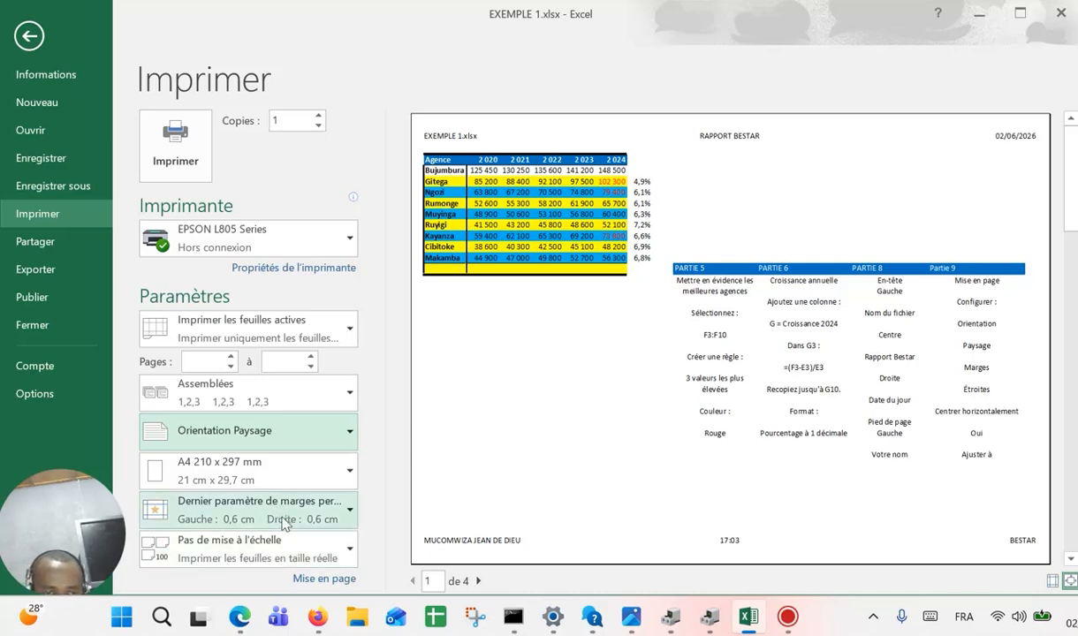
left_click(347, 518)
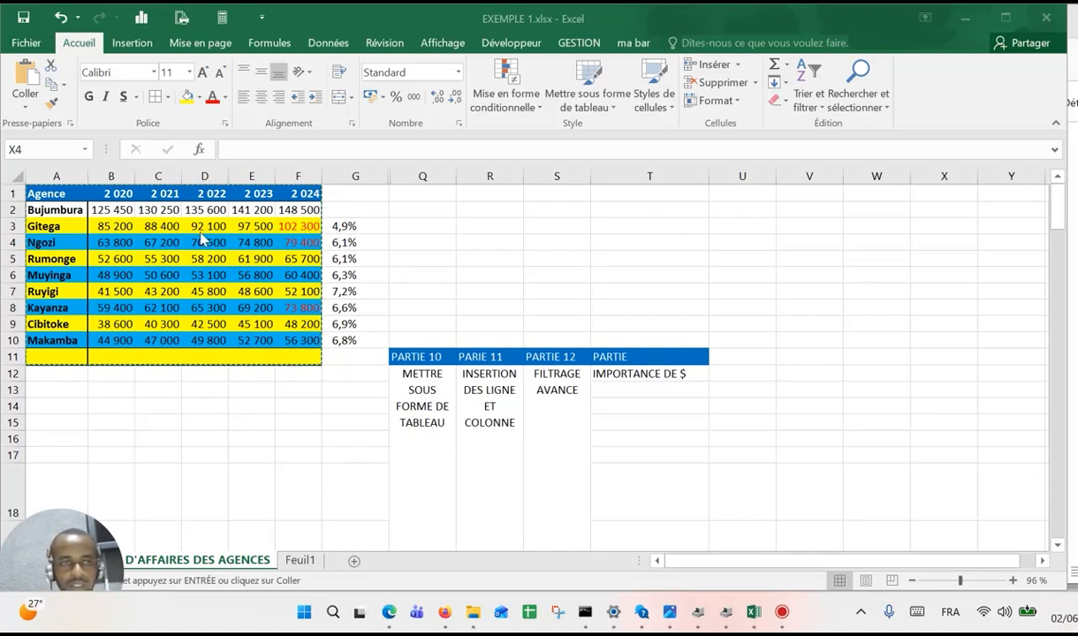
Copy the agencies table A1:F11 and paste only its unformatted values starting at U1.
left_click(40, 193)
left_click(40, 193)
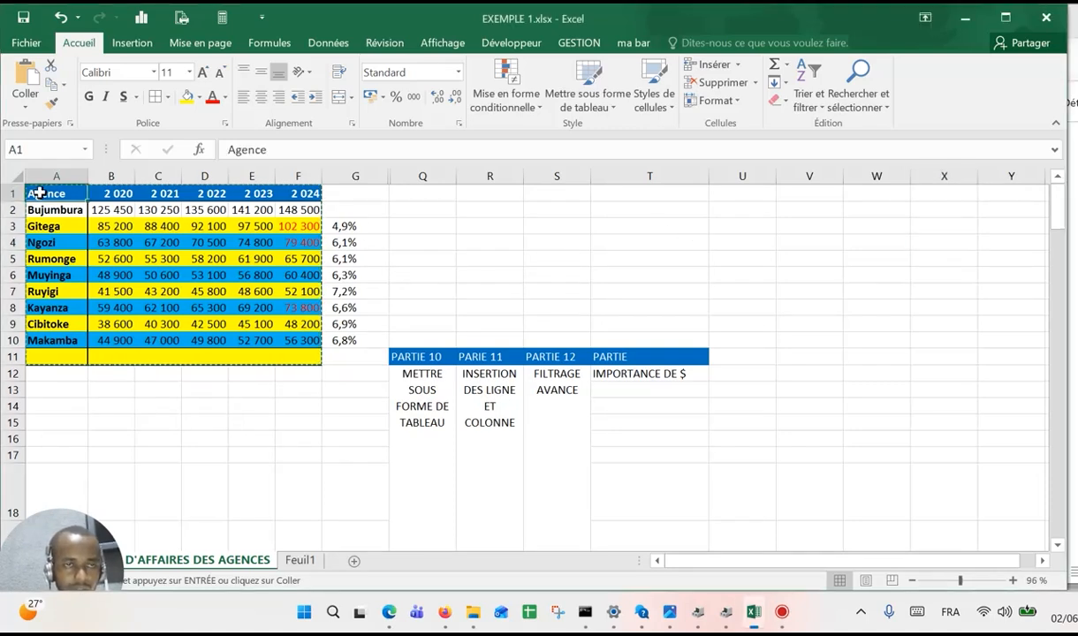
left_click_drag(46, 191, 283, 353)
right_click(261, 298)
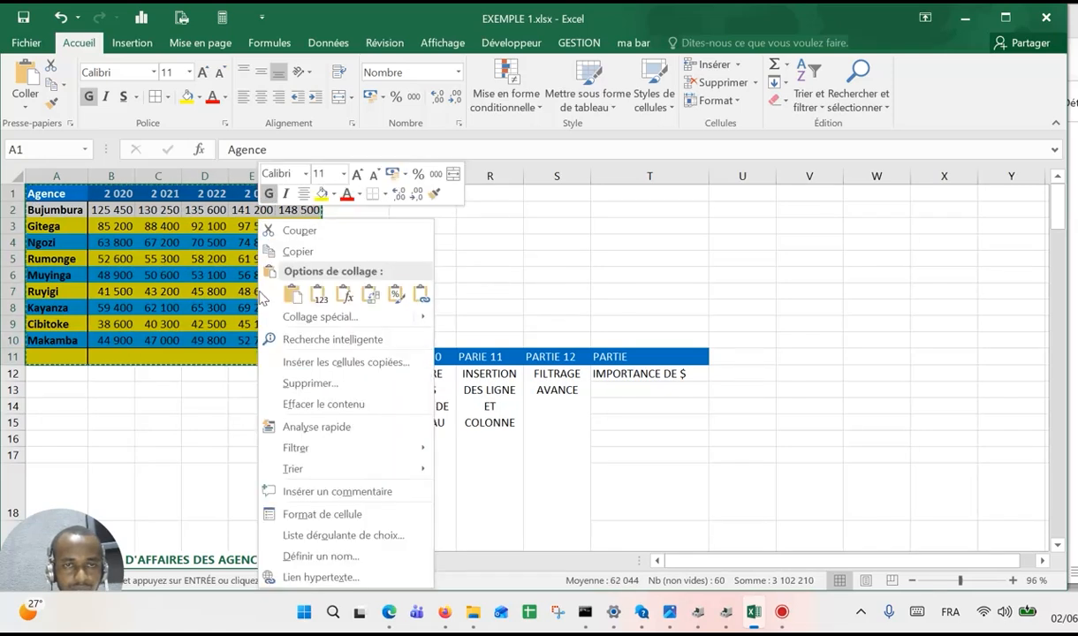
left_click(293, 294)
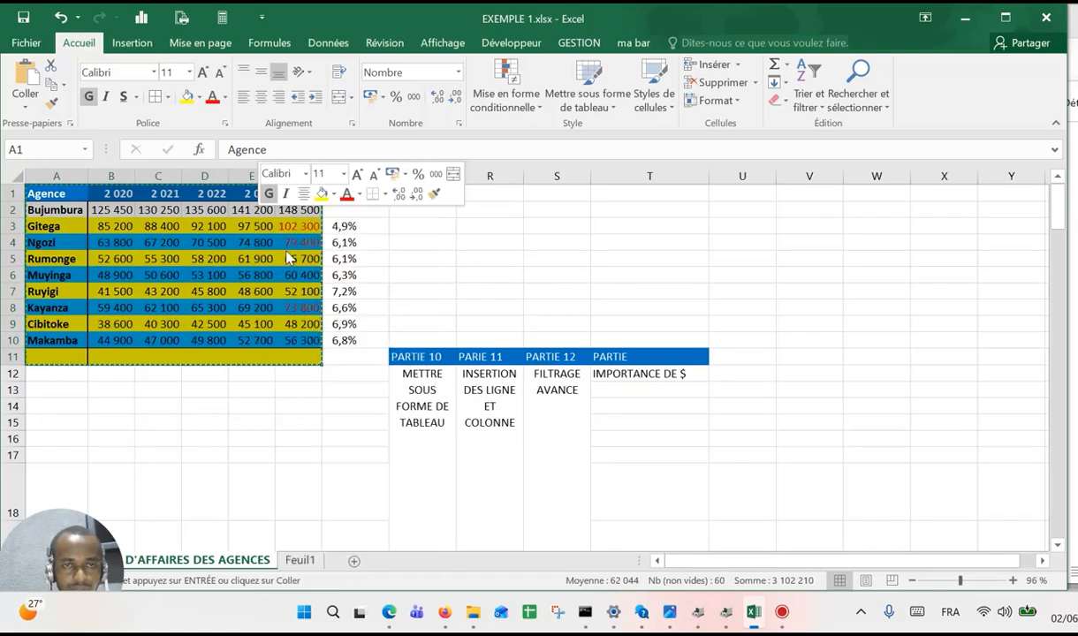
left_click(744, 190)
right_click(744, 188)
left_click(810, 259)
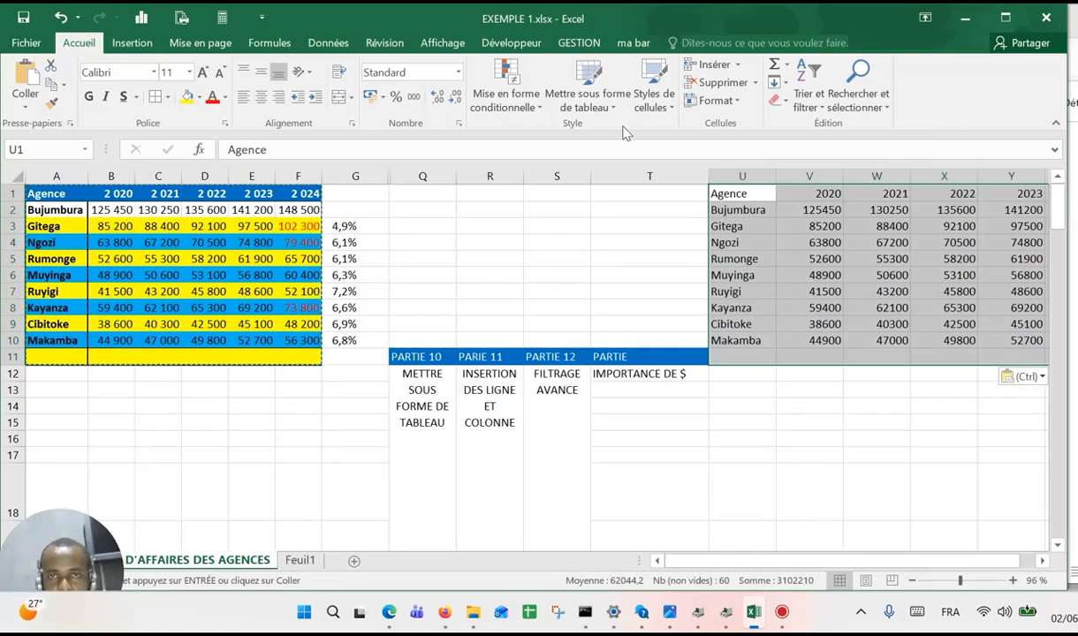
Try formatting the pasted range U1:Z11 as an orange medium-style table with headers, and undo it.
left_click(580, 102)
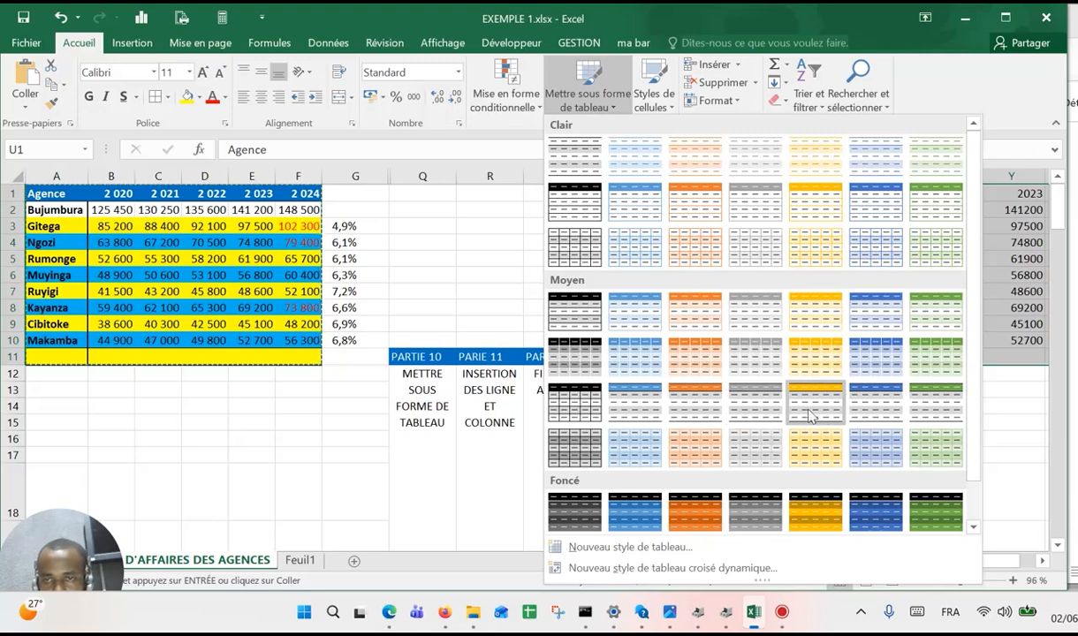
left_click(697, 316)
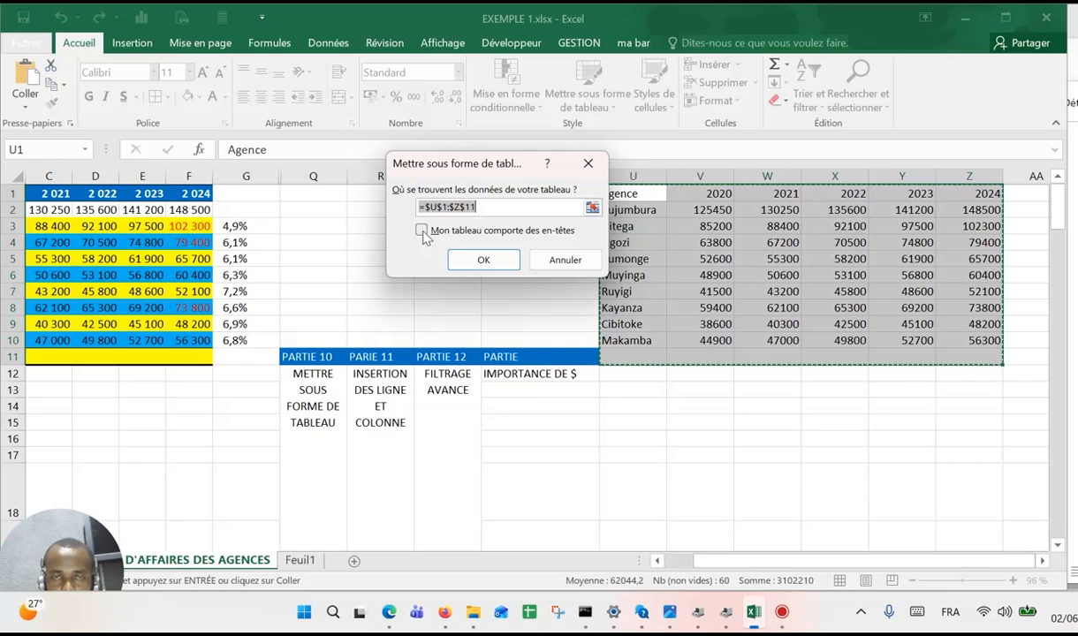
left_click(421, 230)
left_click(481, 258)
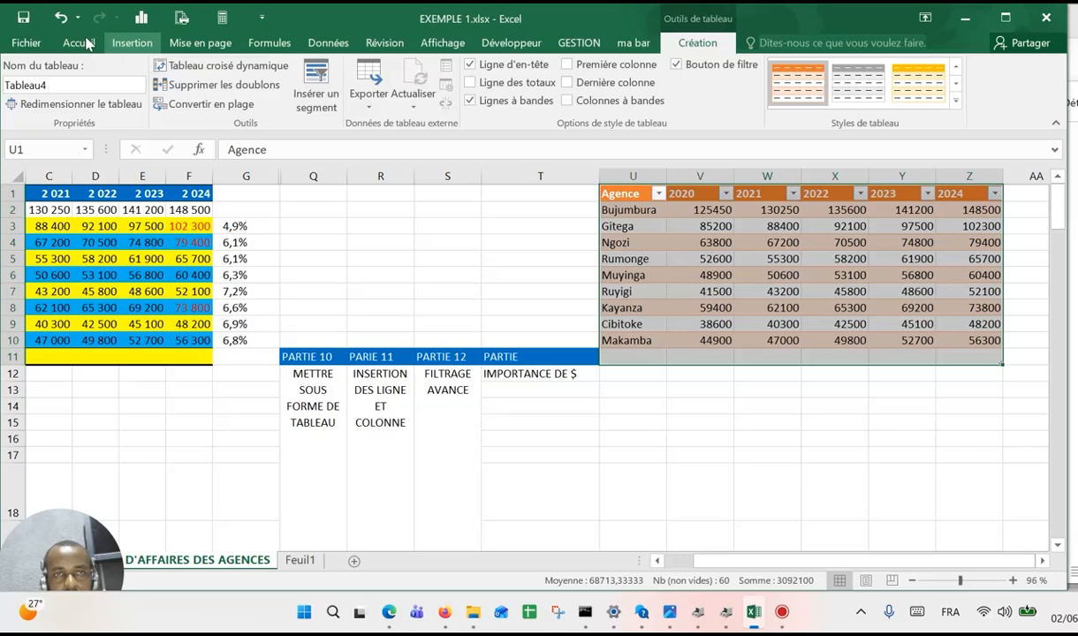
left_click(61, 19)
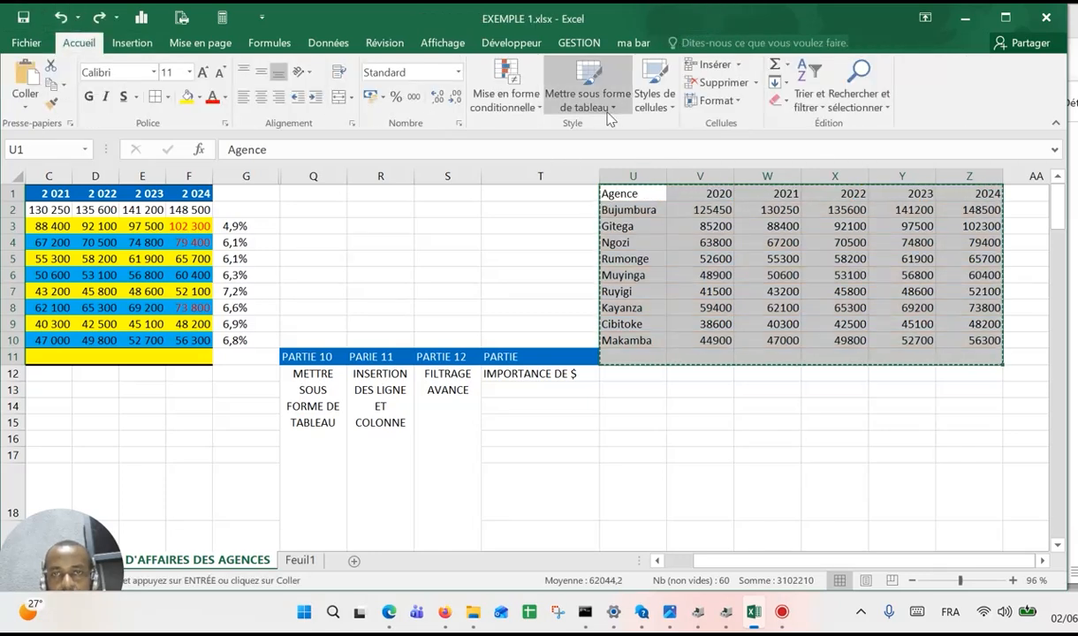
Format the values range U1:Z11 as a table with headers, using a style with a light green header row.
left_click(587, 99)
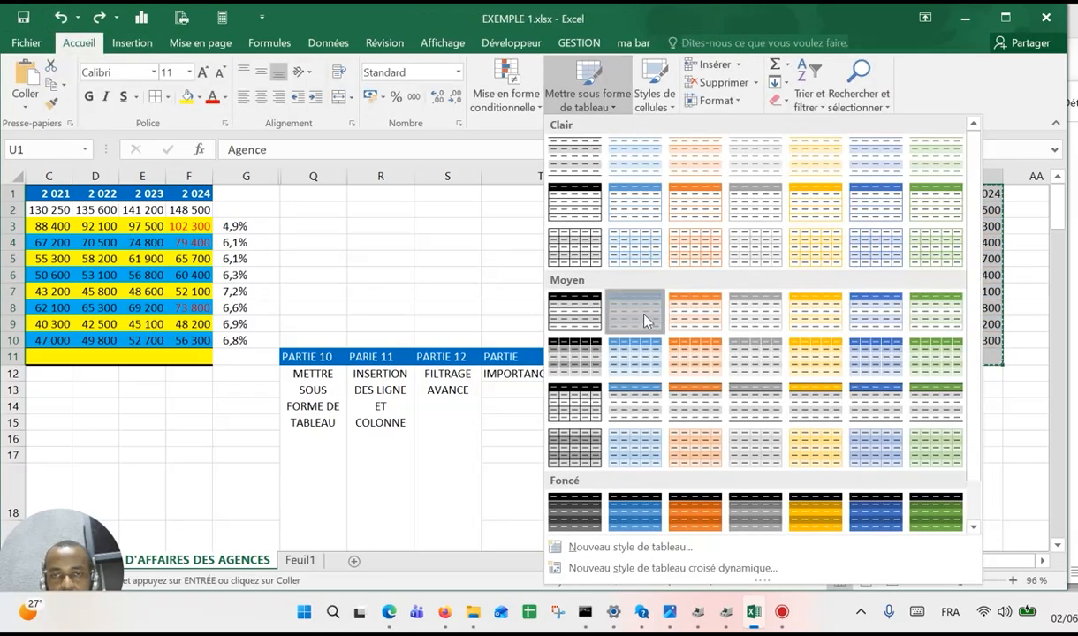
left_click(618, 305)
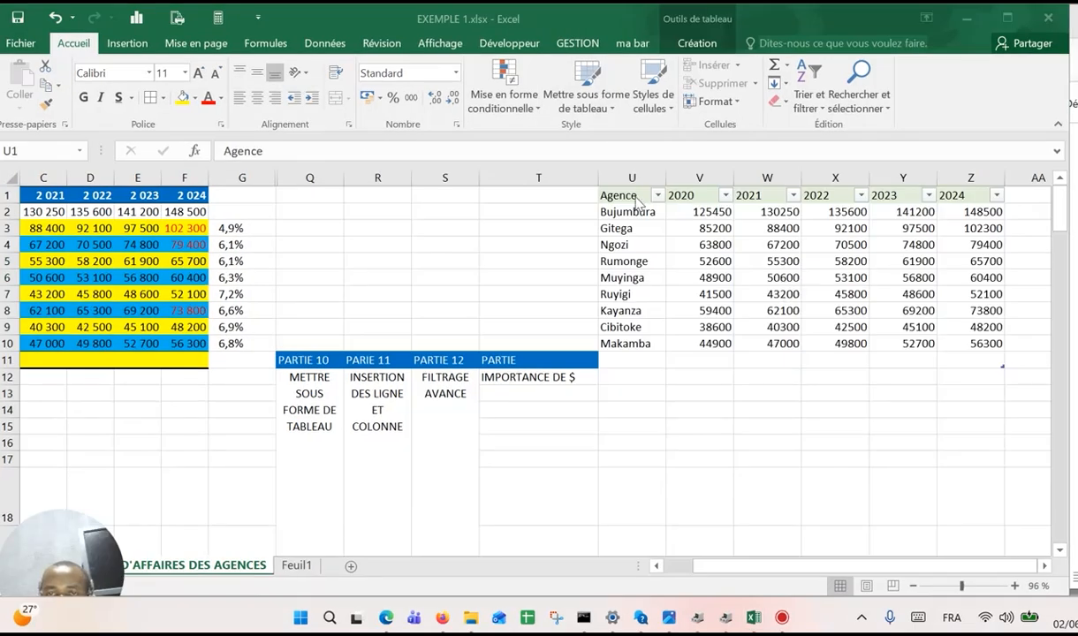
left_click(682, 193)
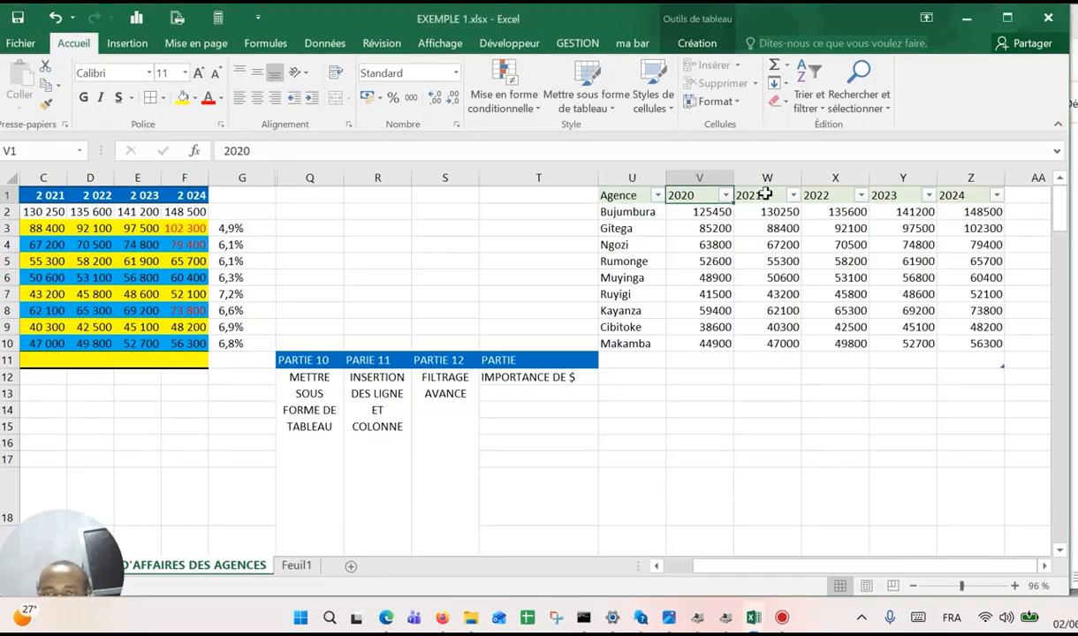
left_click(766, 195)
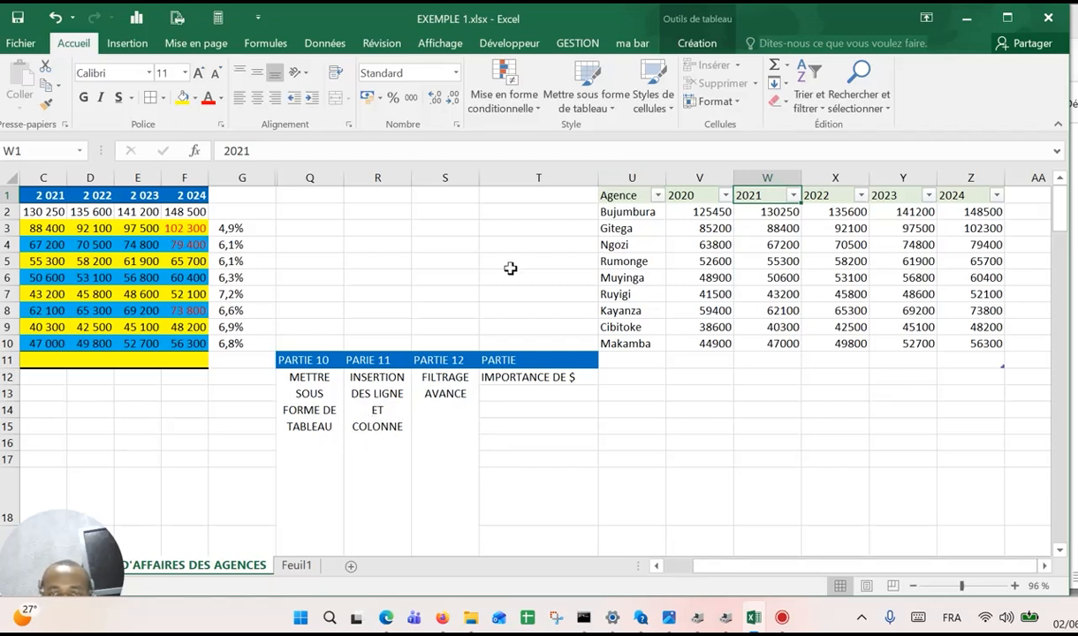
Insert two empty columns before the table's 2021 column and delete both again.
left_click(772, 178)
right_click(778, 181)
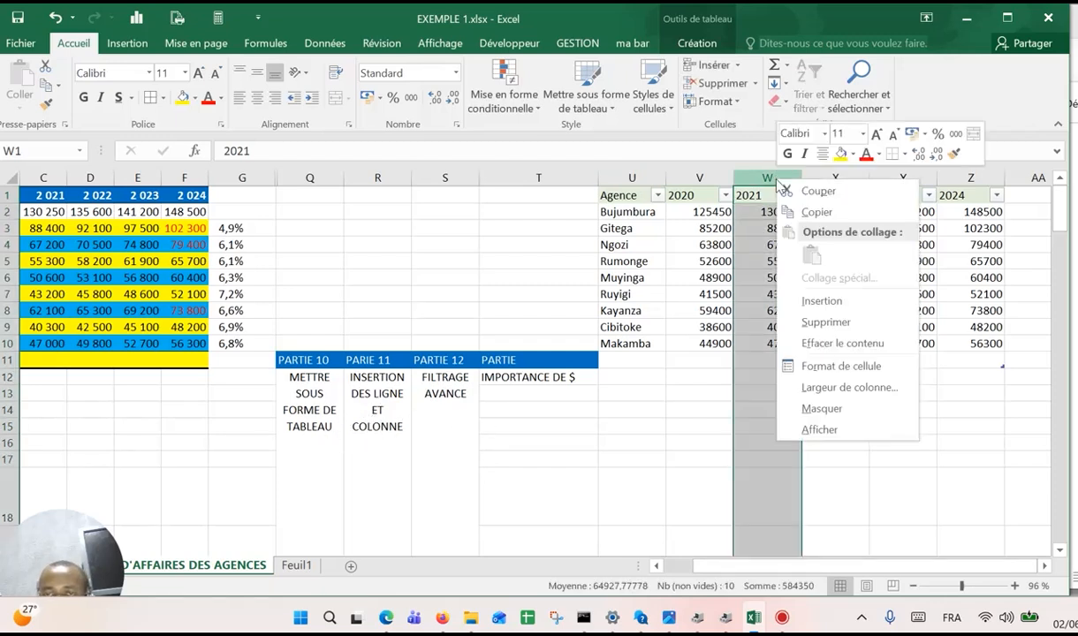
left_click(822, 301)
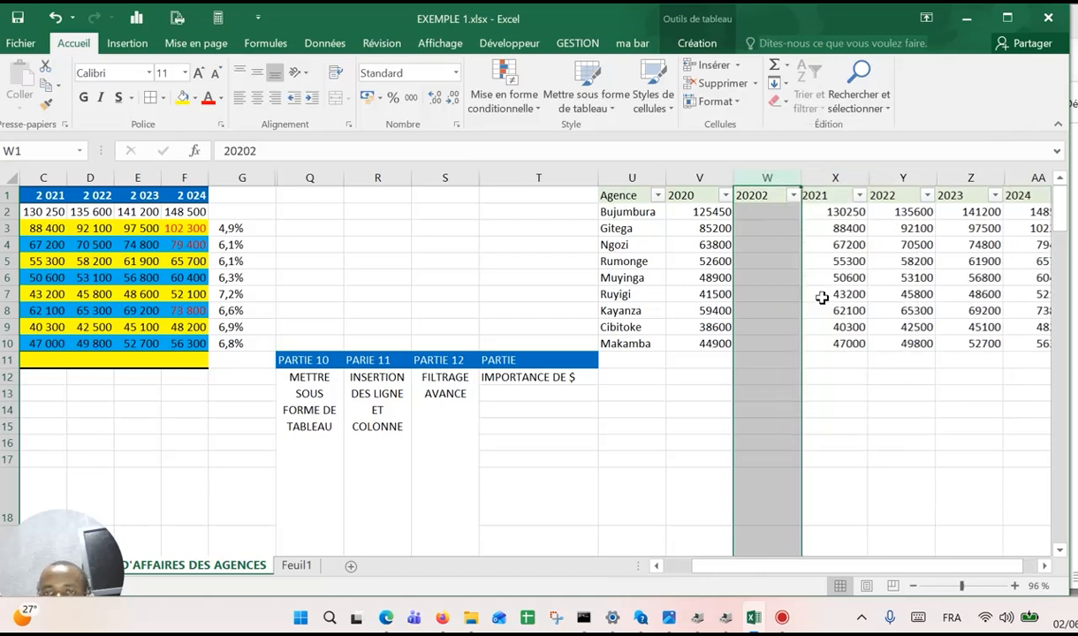
left_click(712, 67)
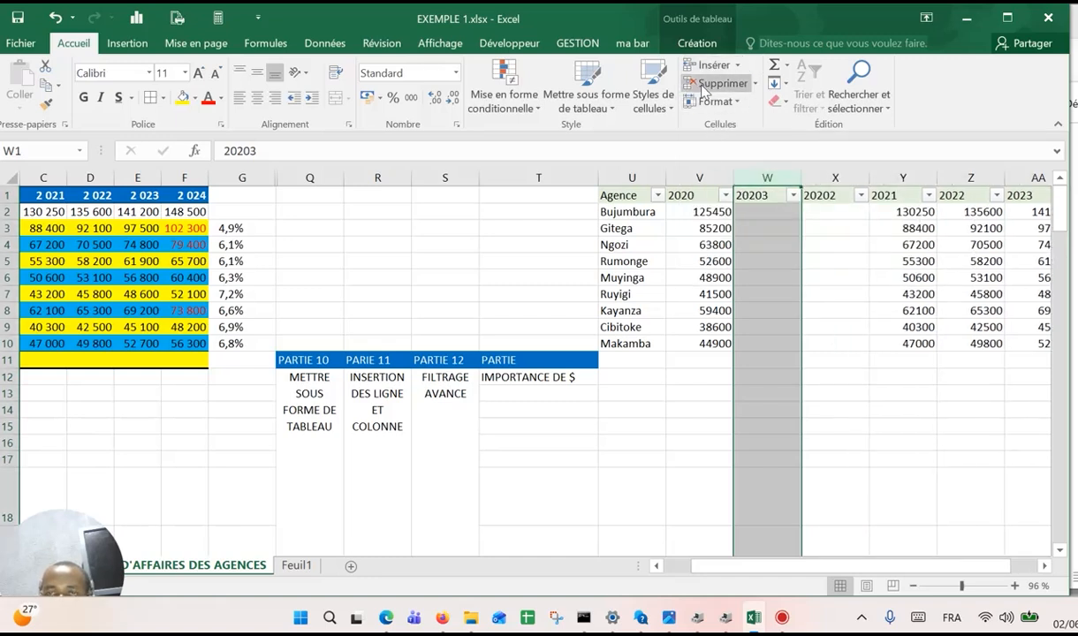
left_click(718, 86)
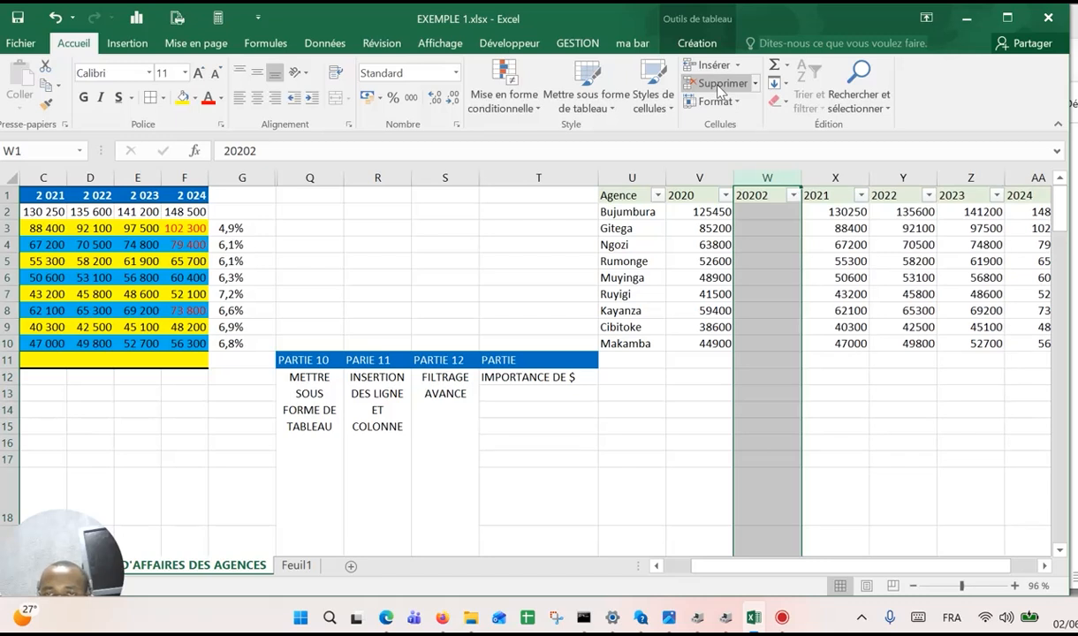
left_click(718, 86)
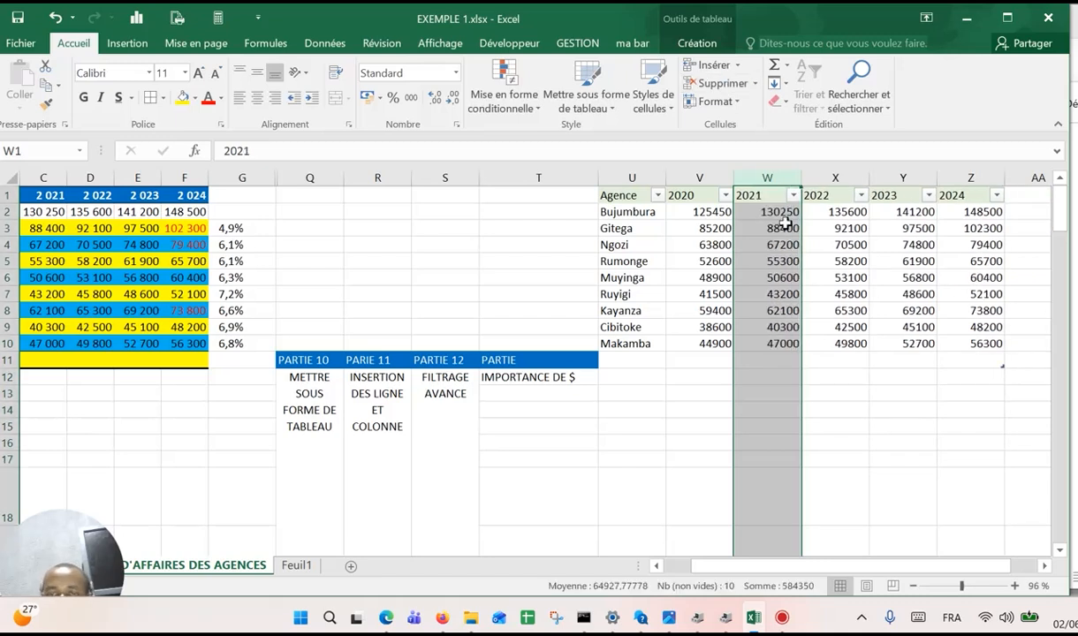
right_click(767, 179)
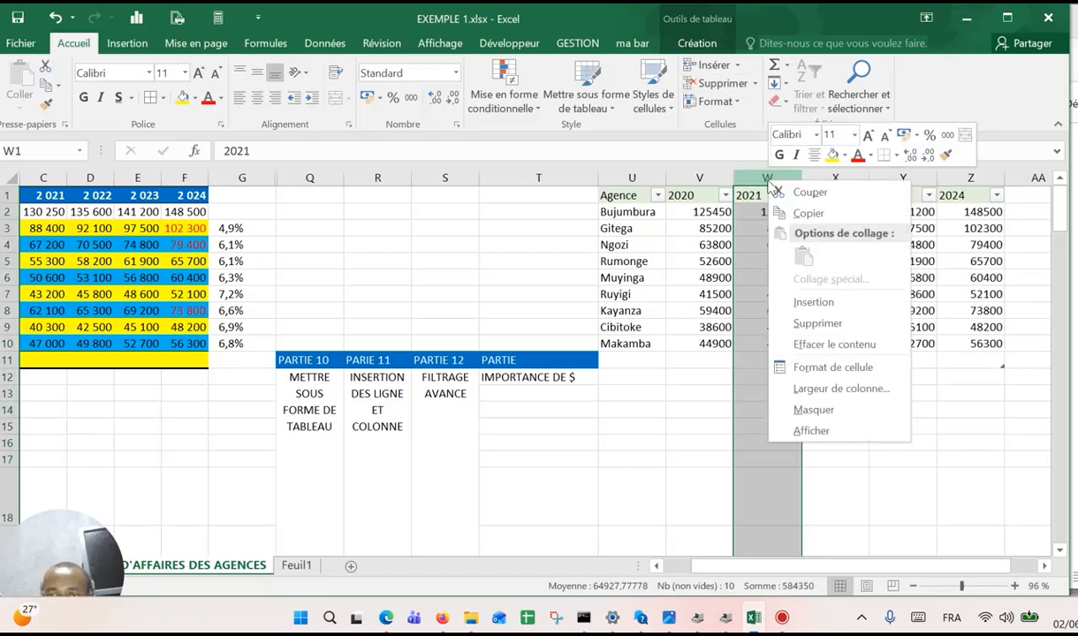
key("Escape")
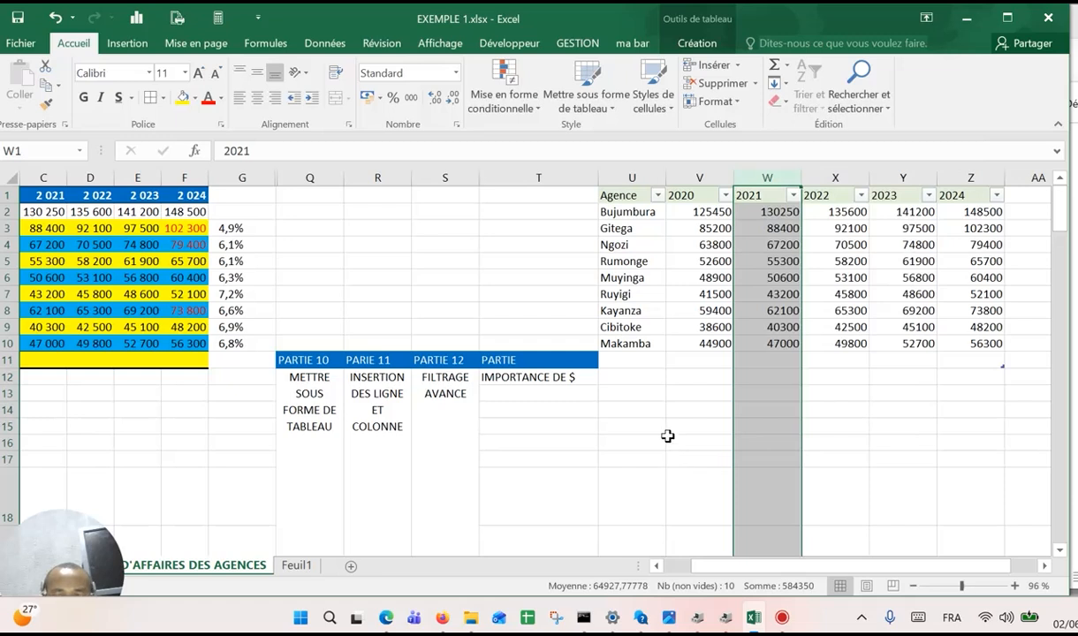
left_click(668, 439)
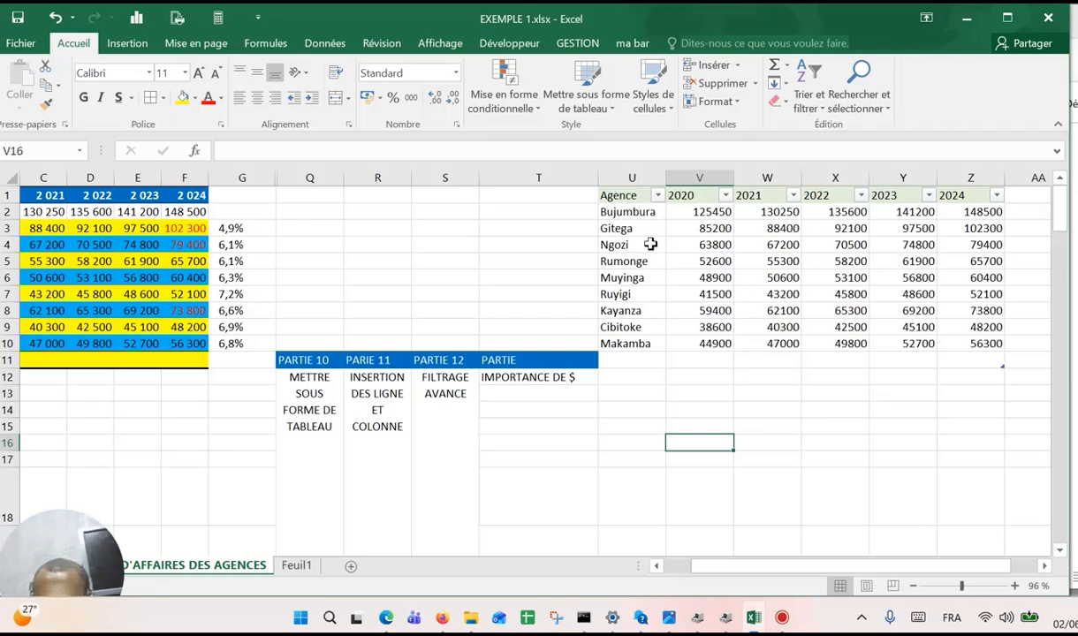
Copy the agency rows U2:Z10 and paste them directly below the table's data, starting at U11.
left_click_drag(627, 212, 996, 344)
right_click(905, 311)
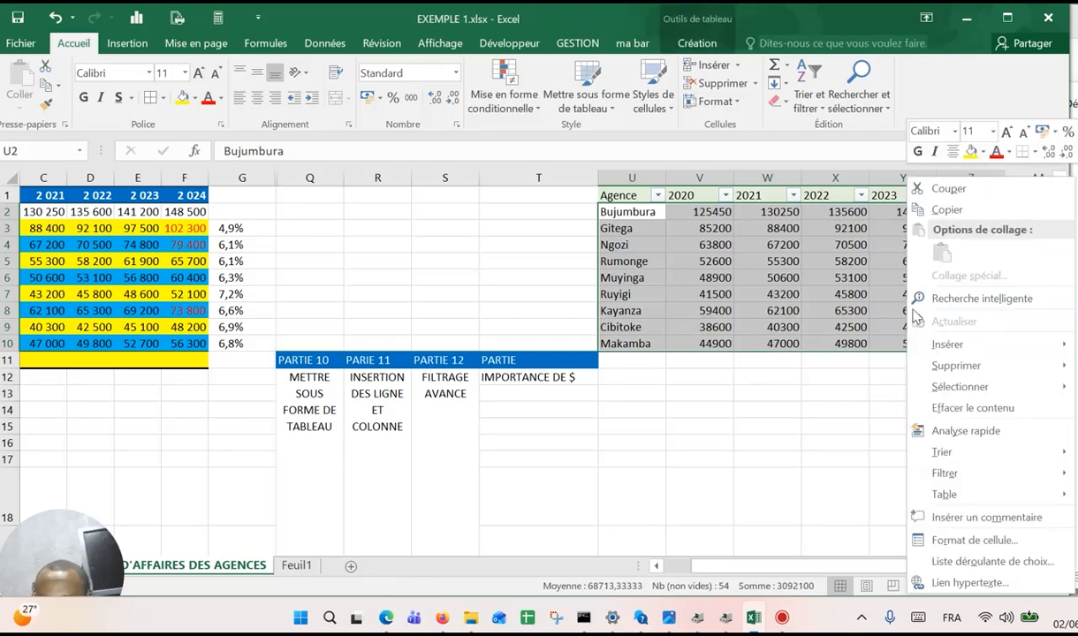
left_click(945, 212)
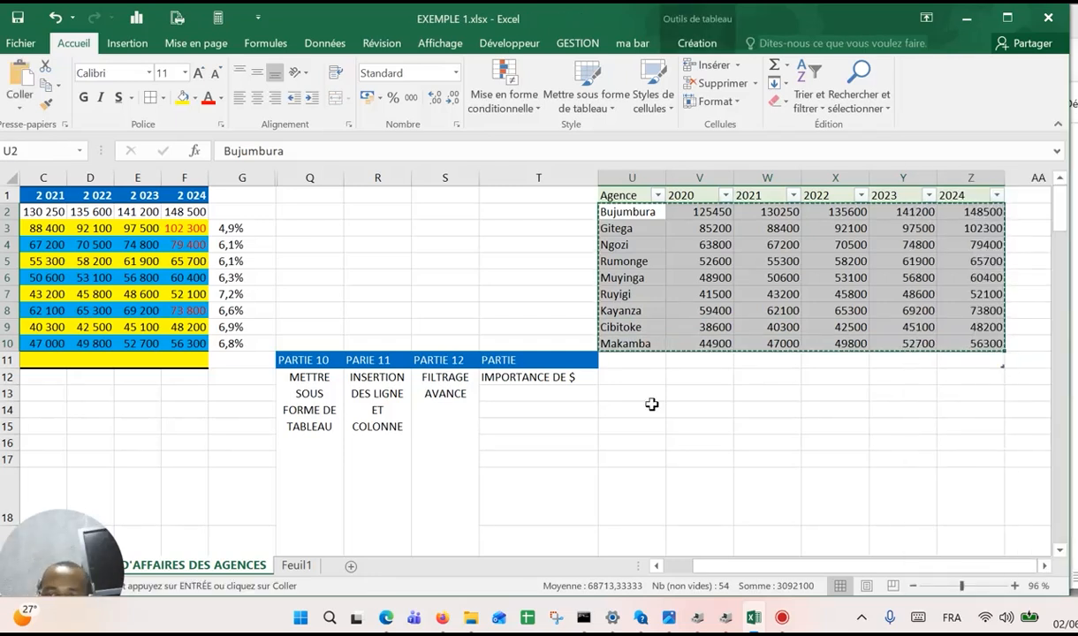
left_click(618, 359)
right_click(619, 359)
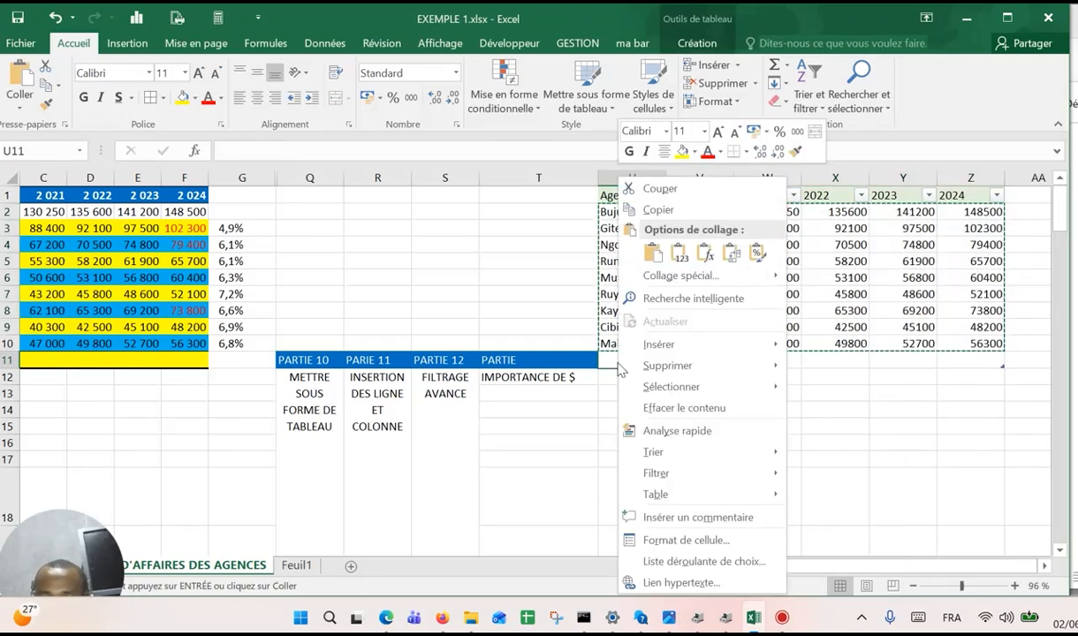
left_click(654, 256)
scroll(781, 424, "down", 3)
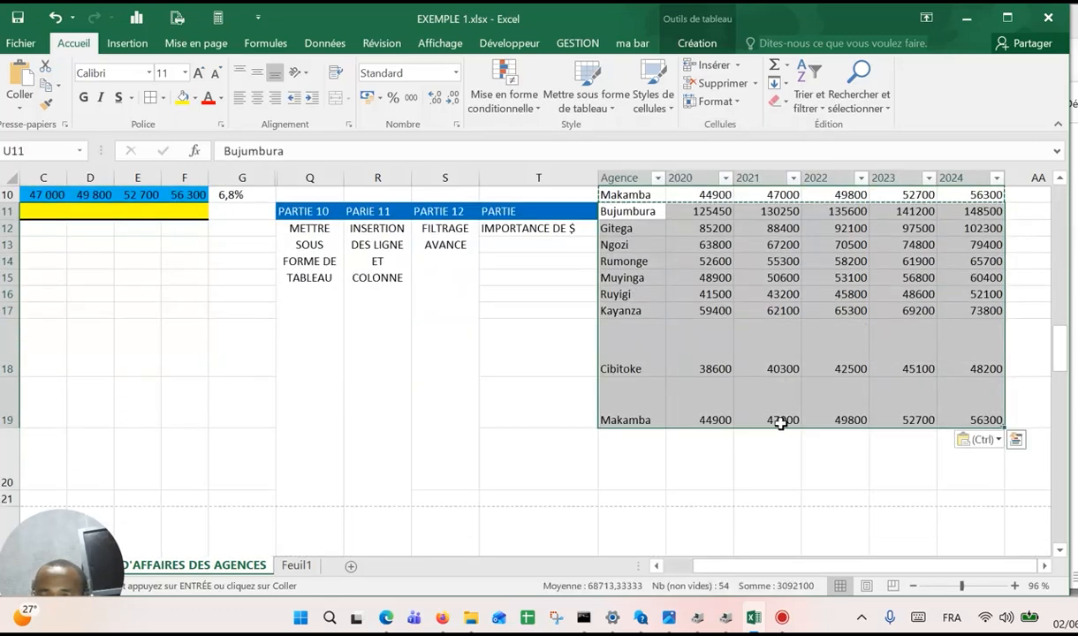
left_click(716, 212)
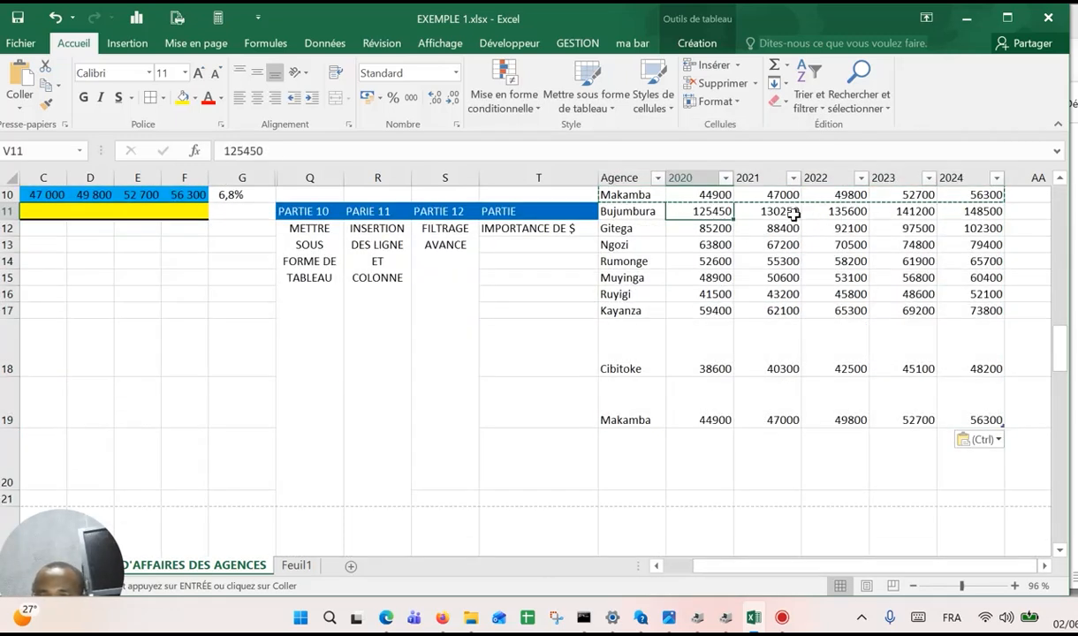
scroll(926, 332, "up", 2)
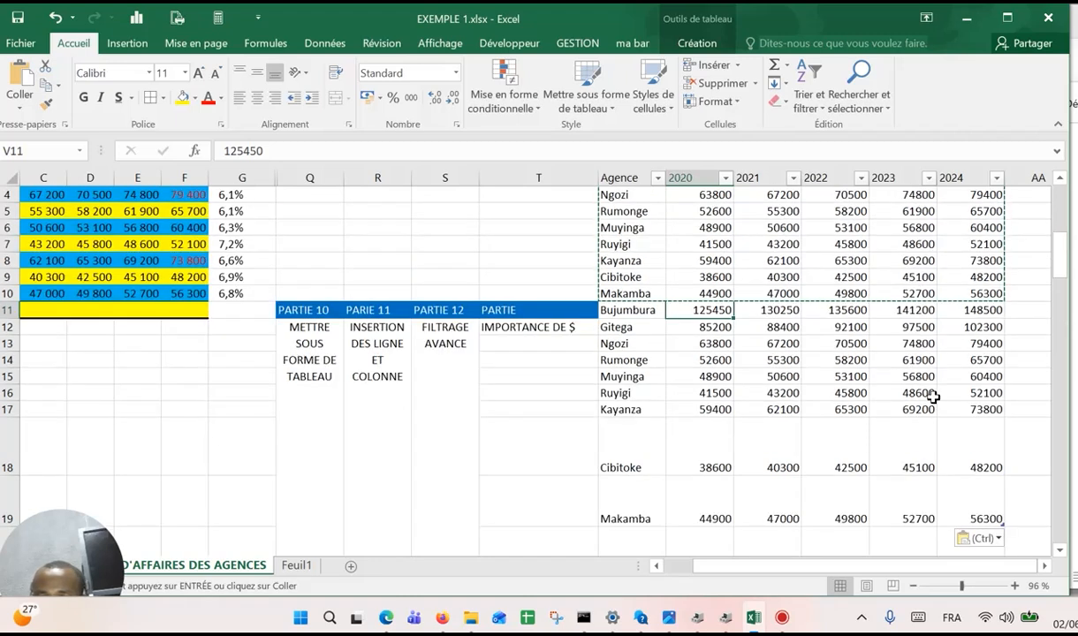
left_click(697, 326)
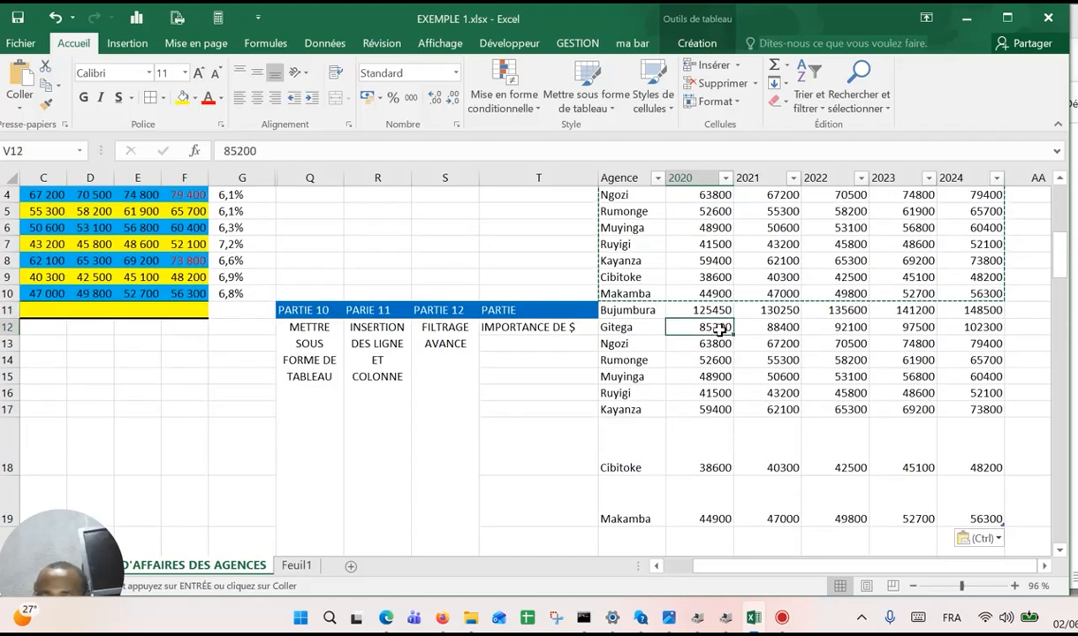
scroll(821, 370, "down", 3)
scroll(813, 399, "up", 4)
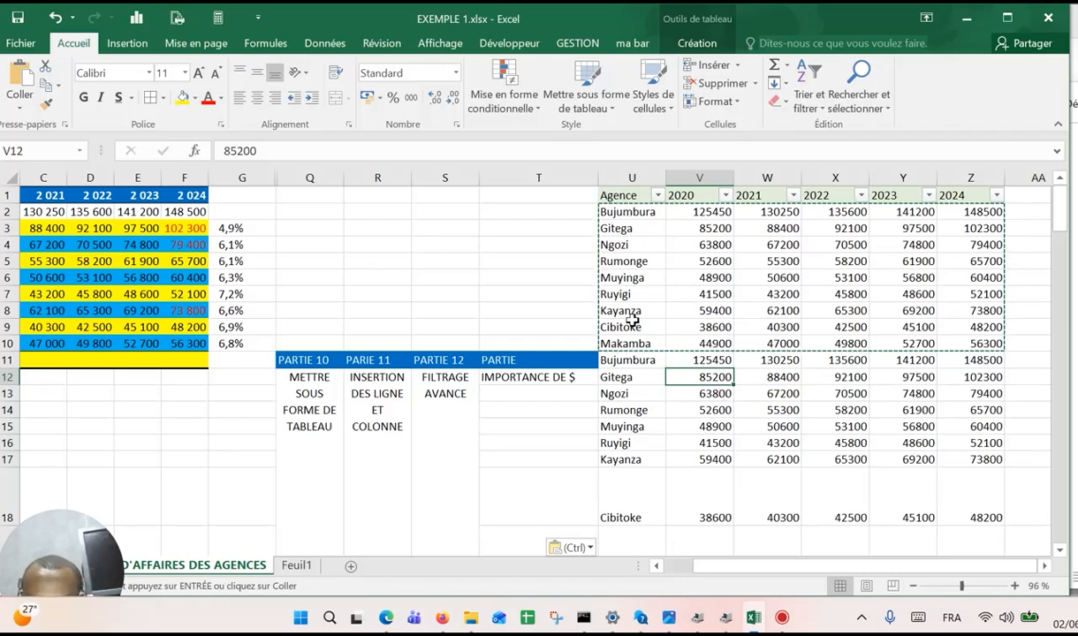
Copy the agency names in U8:U12 and paste them into the Feuil1 sheet starting at A2.
left_click_drag(634, 306, 634, 372)
right_click(634, 375)
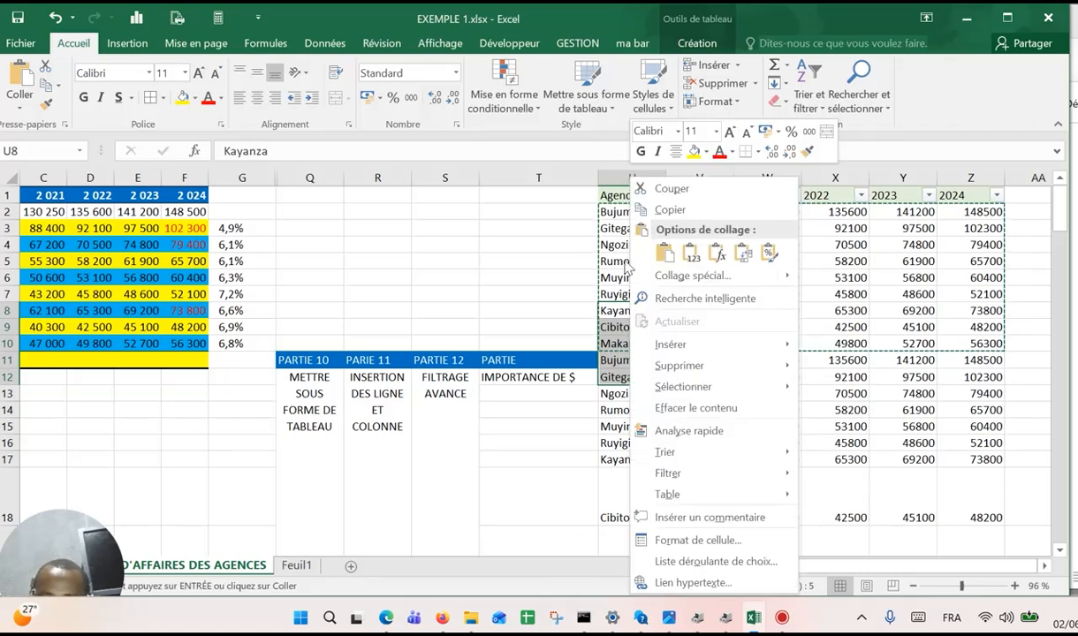
left_click(687, 210)
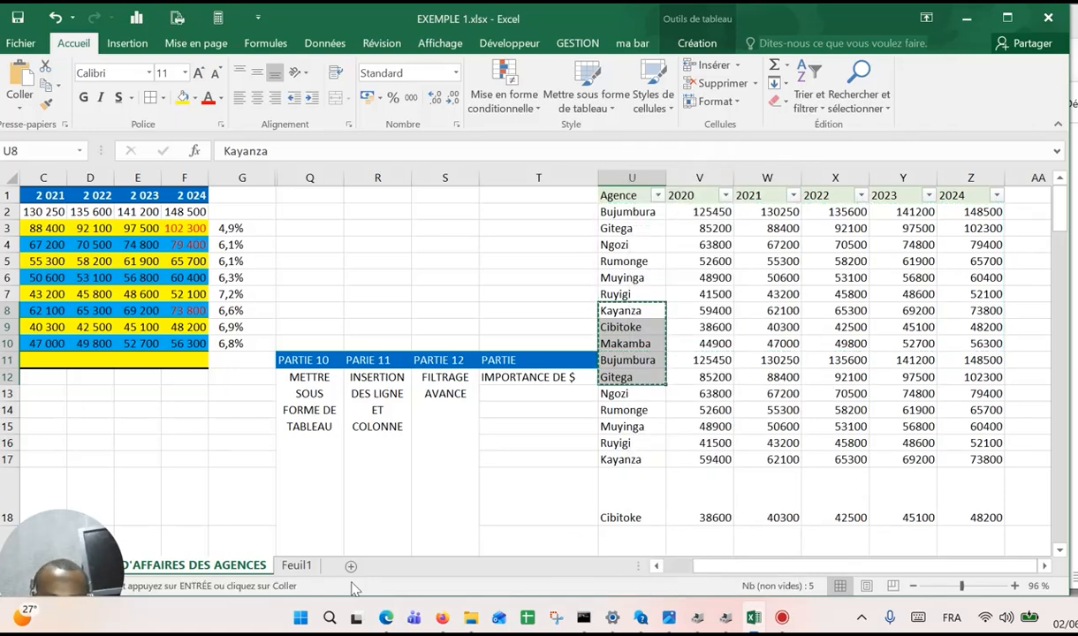
left_click(298, 567)
left_click(56, 193)
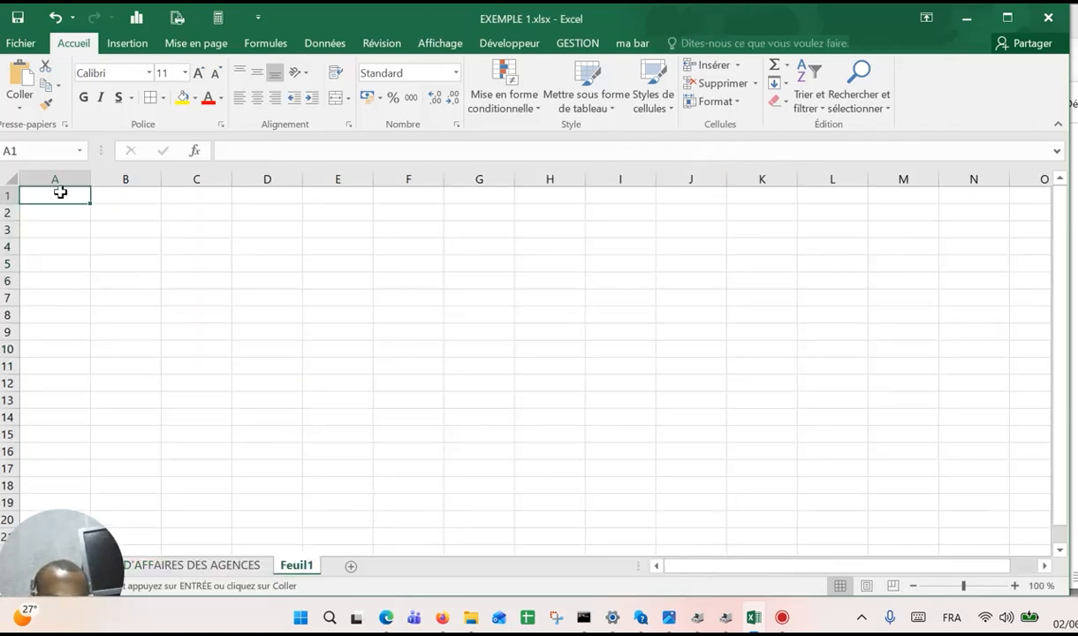
right_click(62, 194)
left_click(49, 212)
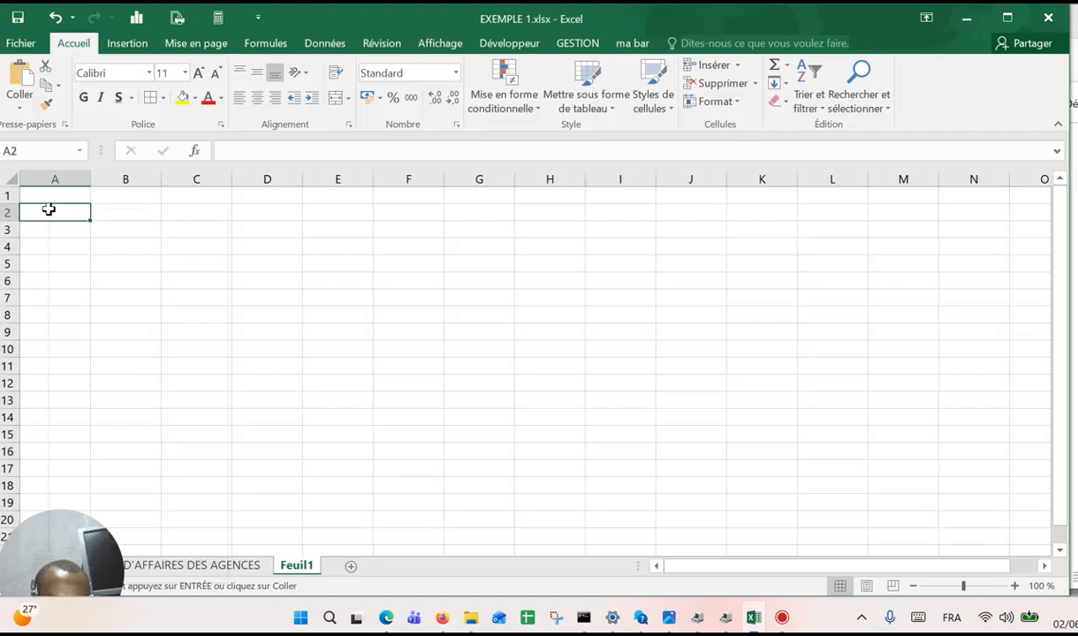
right_click(48, 210)
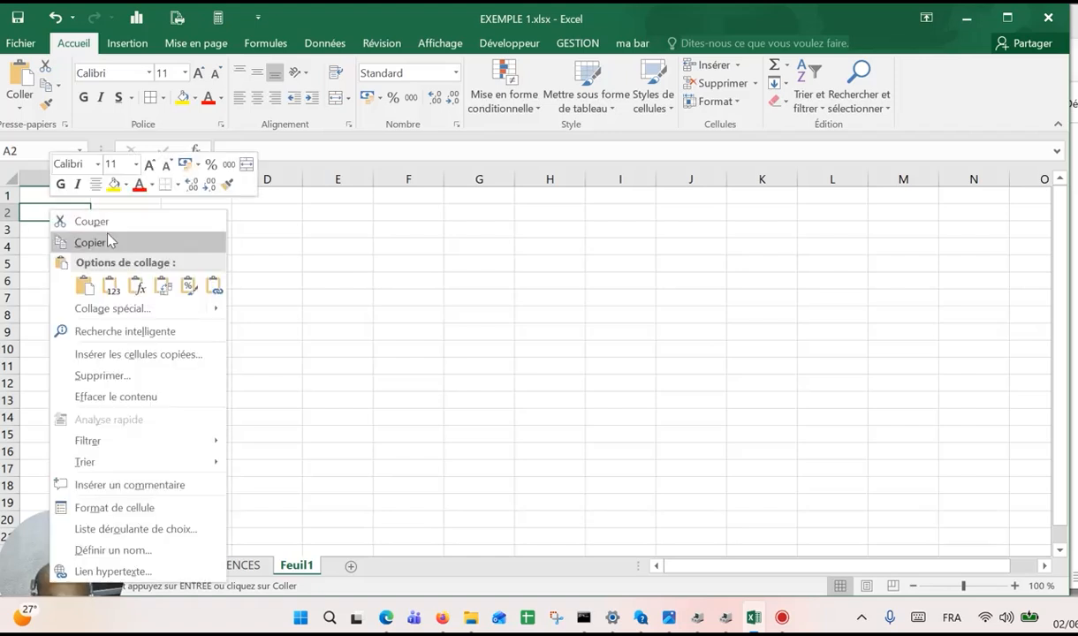
left_click(90, 287)
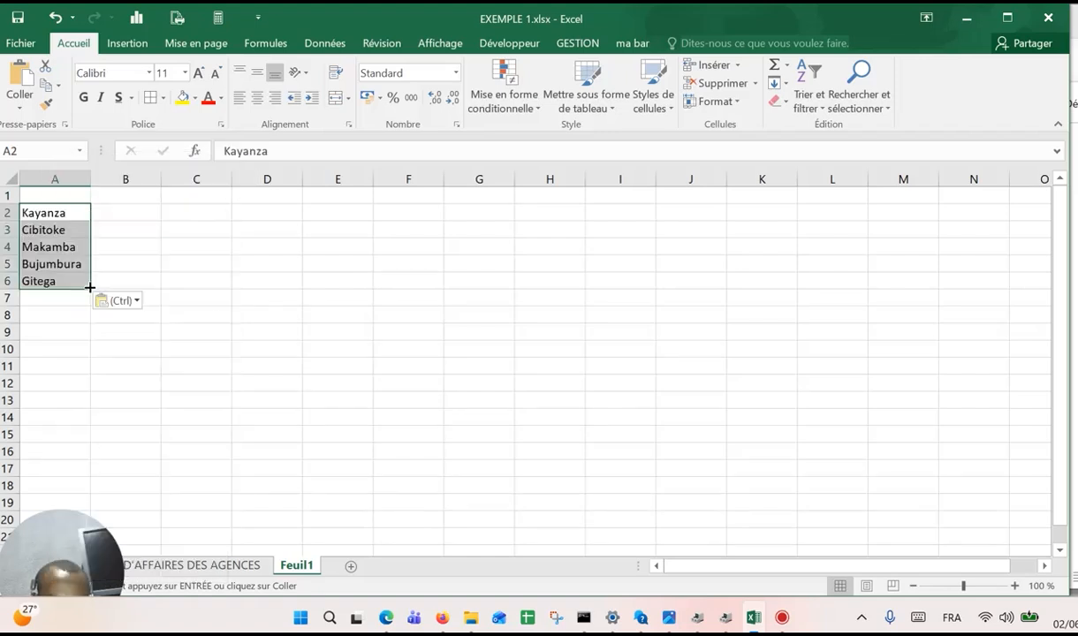
Return to the agencies revenue sheet and copy the Agence header cell U1.
left_click(228, 572)
left_click(624, 195)
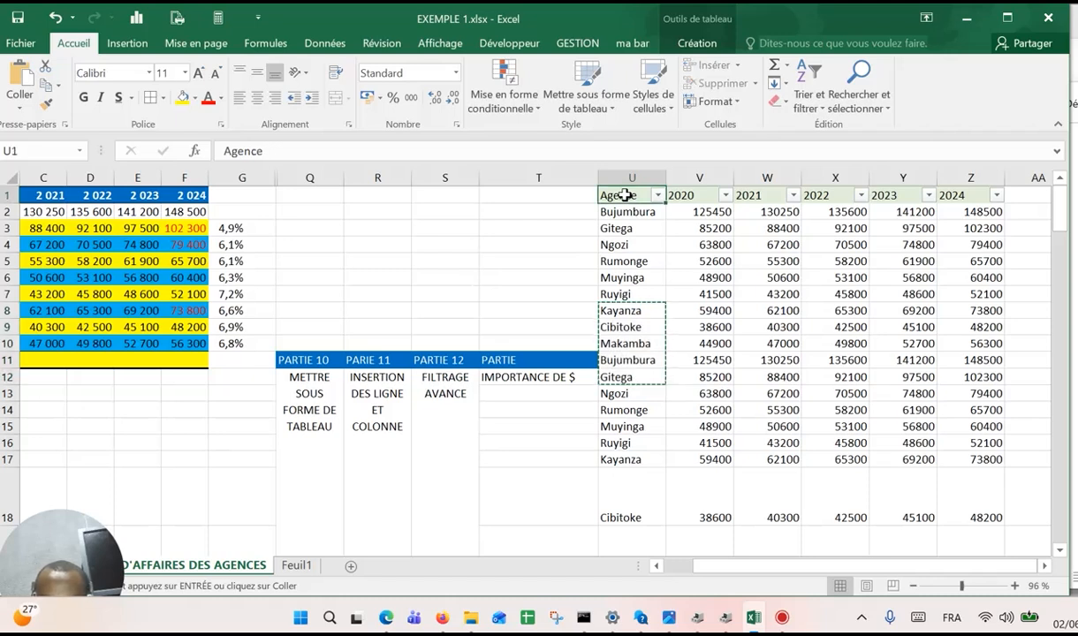
right_click(624, 195)
left_click(658, 210)
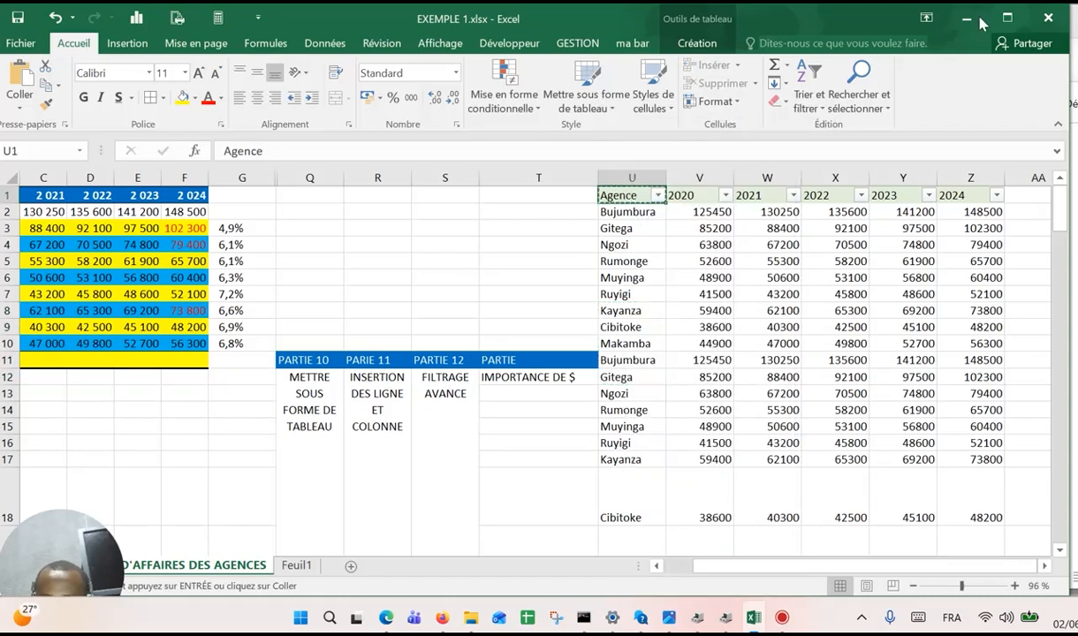
left_click(967, 18)
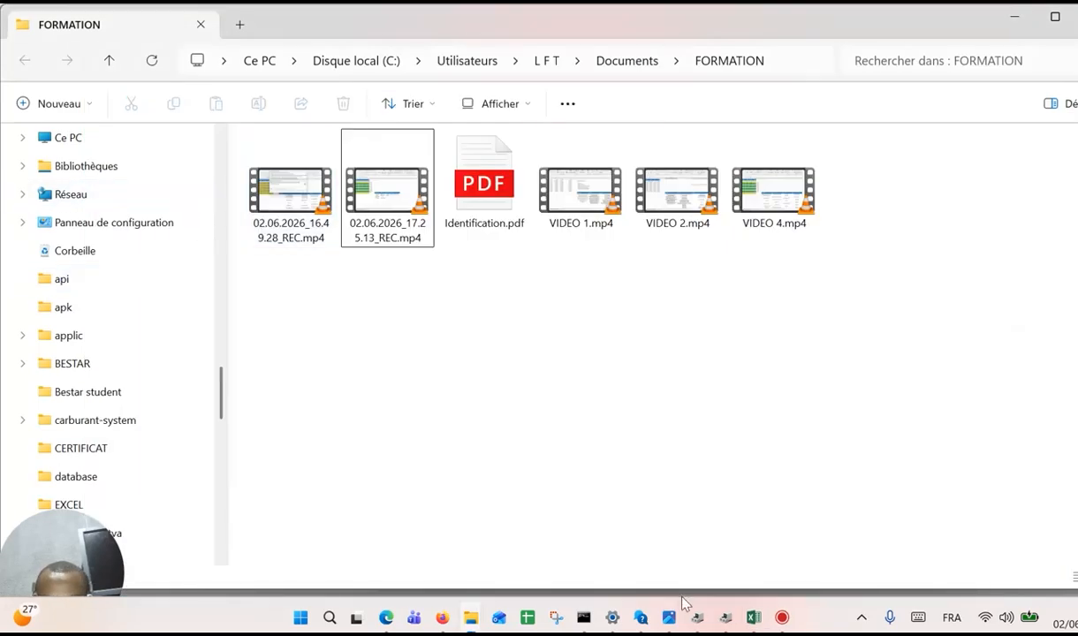
left_click(718, 538)
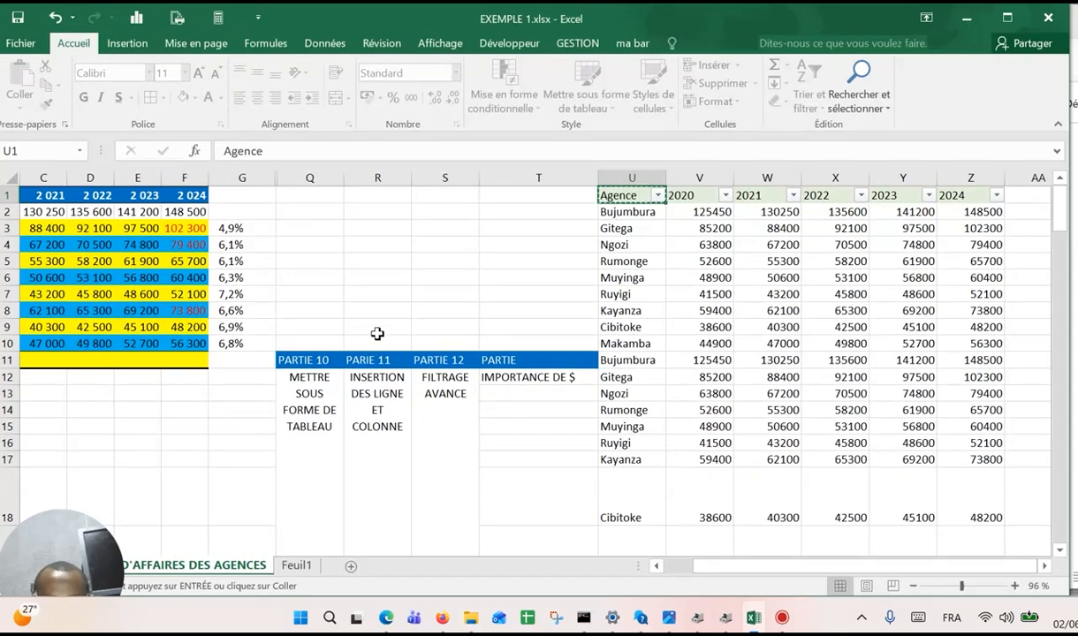
left_click(316, 339)
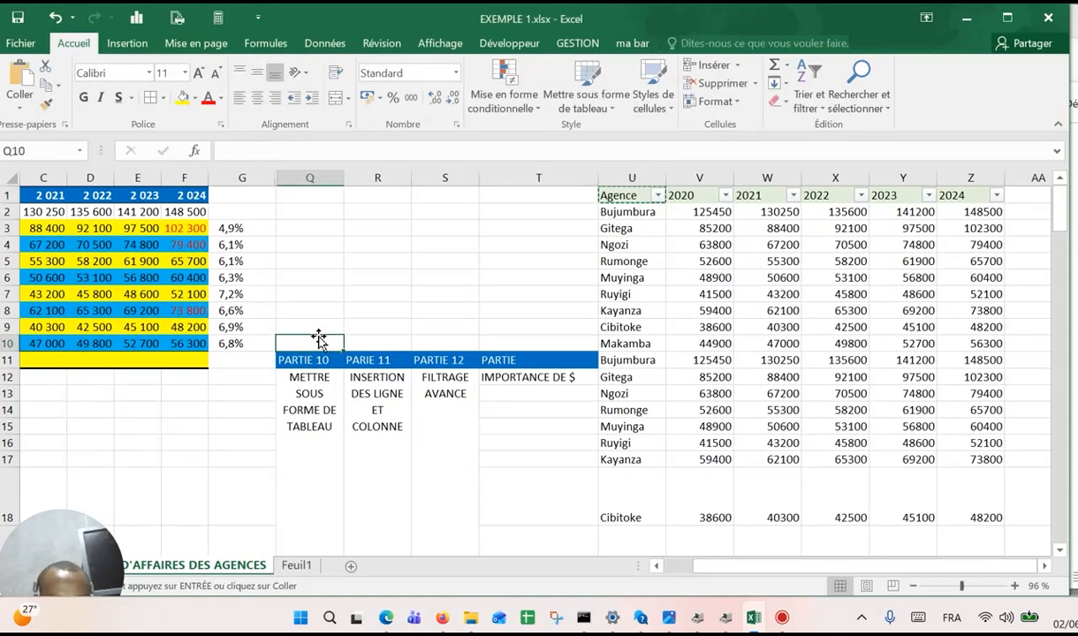
Paste the copied Agence header as values only into cell A1 of the Feuil1 sheet.
left_click(295, 565)
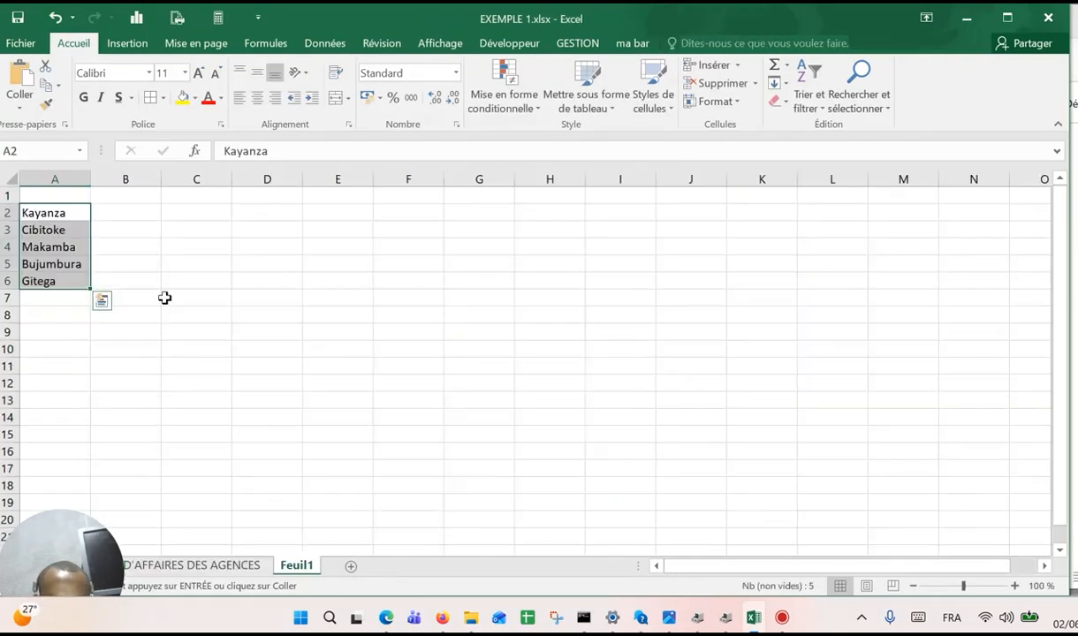
left_click(71, 195)
right_click(70, 195)
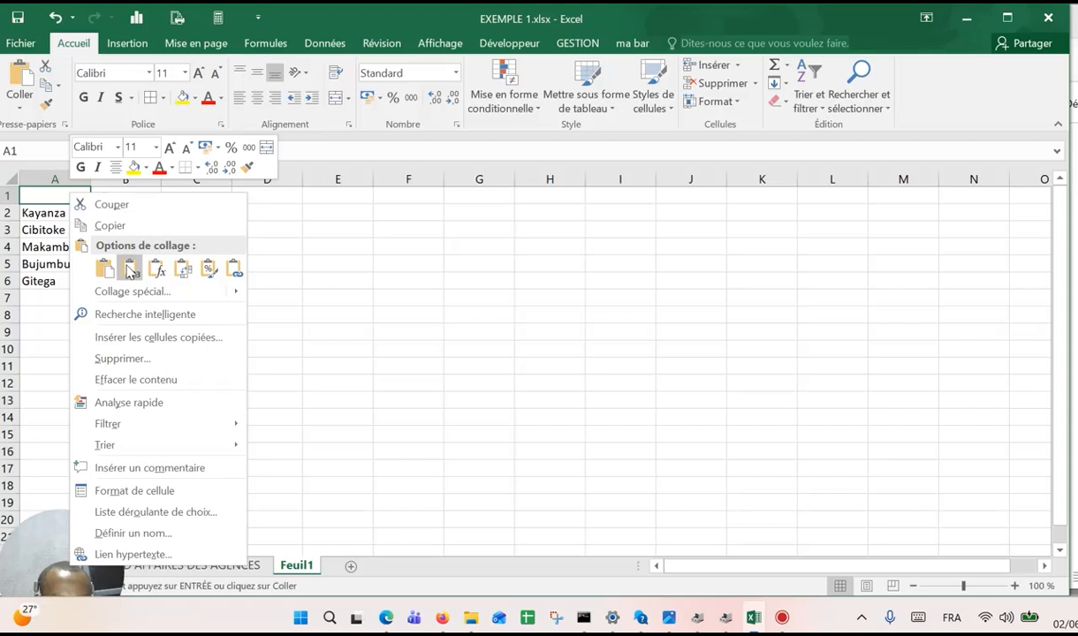
left_click(130, 270)
left_click(130, 269)
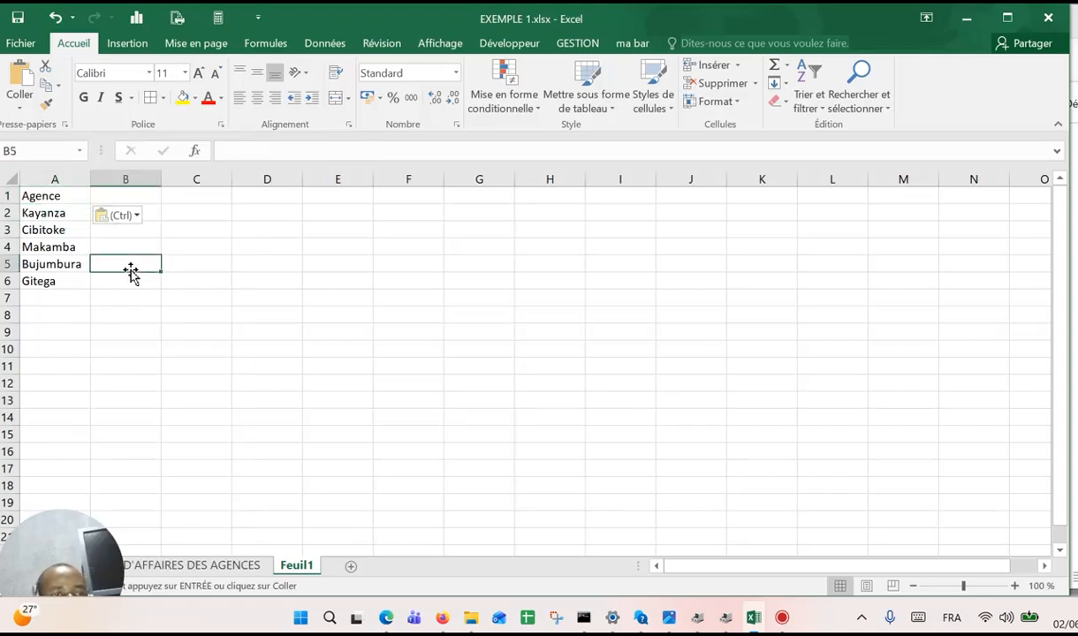
left_click(158, 215)
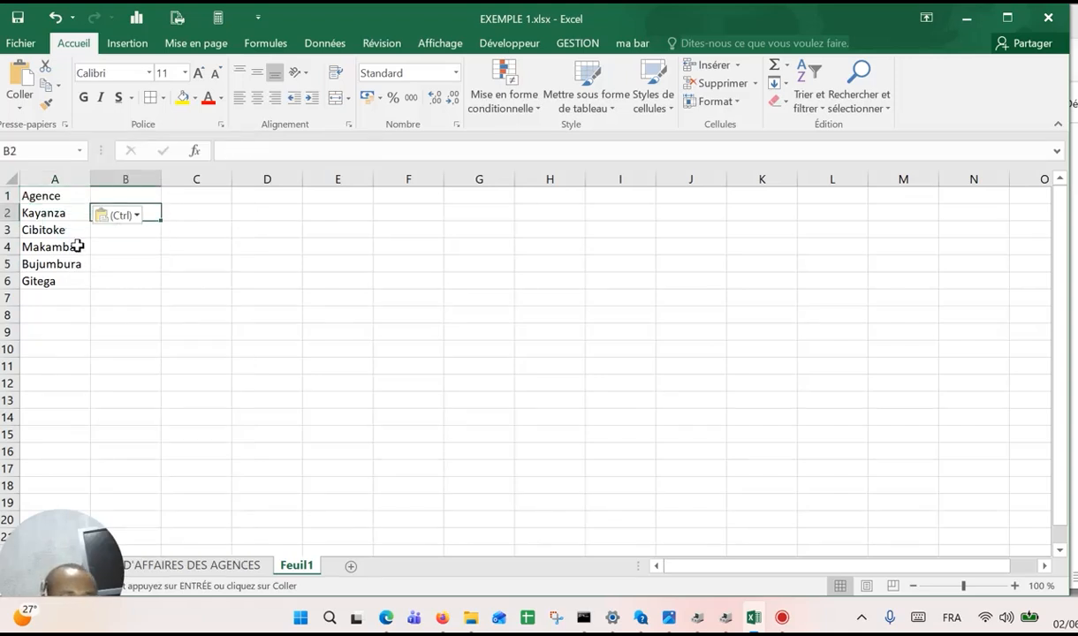
Start an advanced filter from Feuil1's Agence header, accept the first row as labels, and choose copying to another location.
left_click(55, 196)
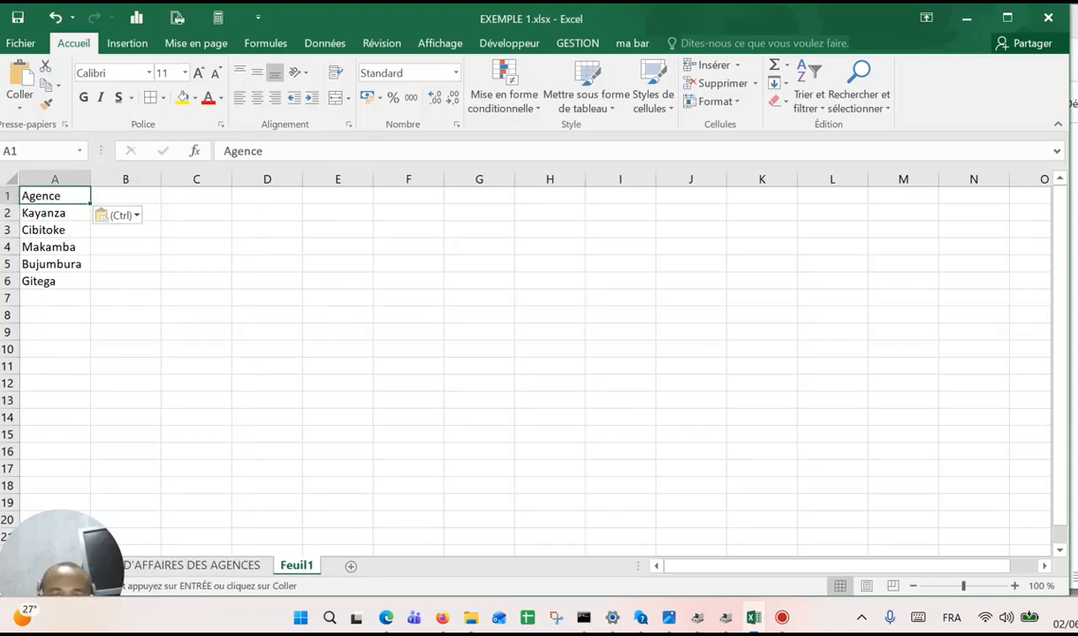
mouse_move(754, 617)
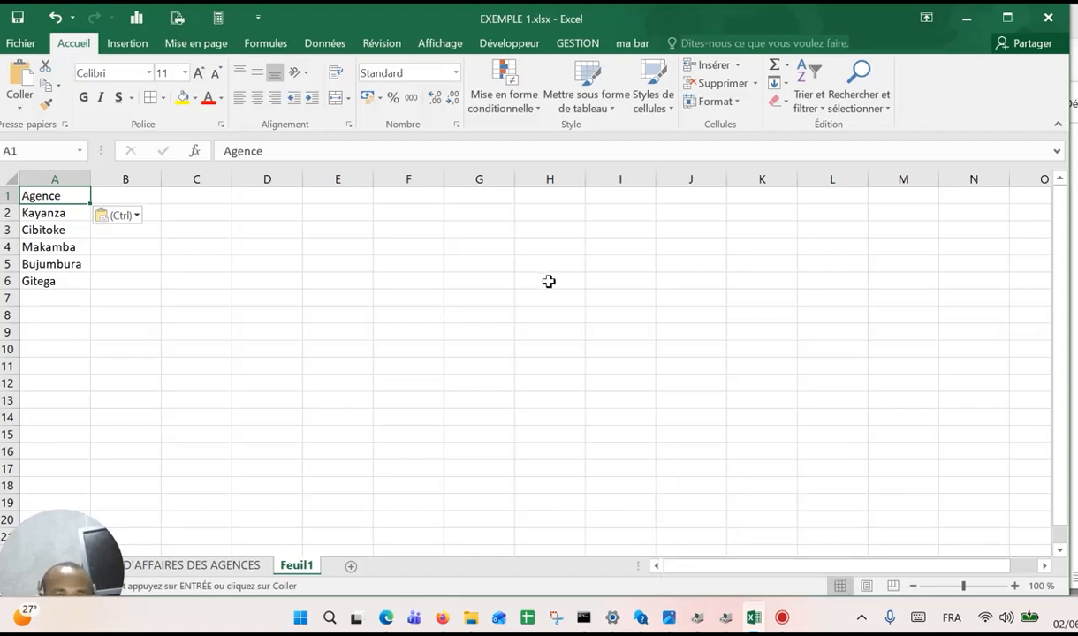
left_click(330, 49)
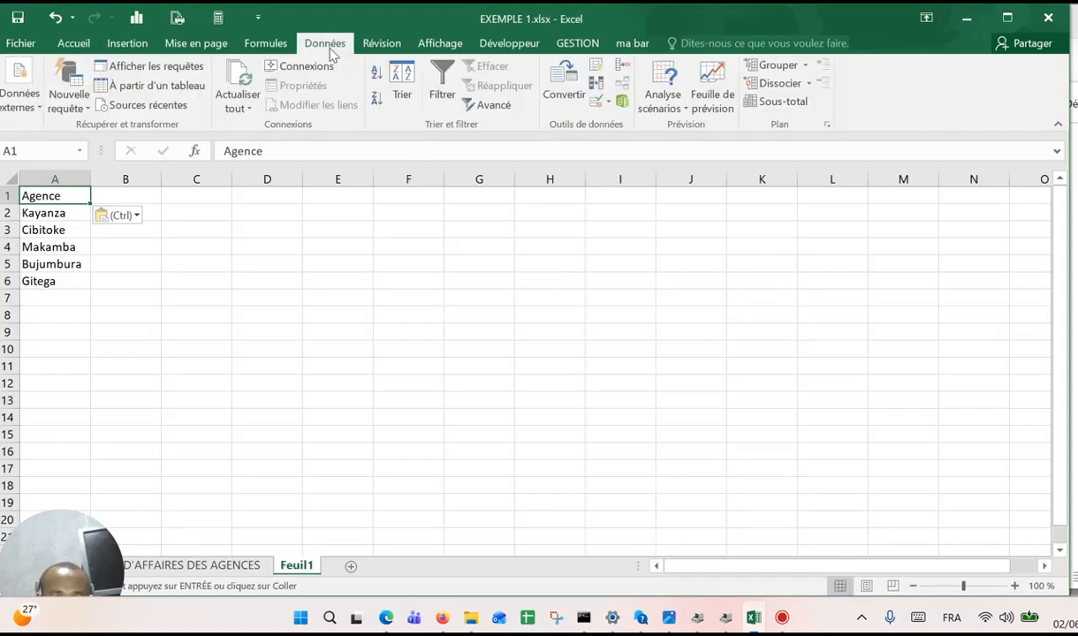
left_click(506, 113)
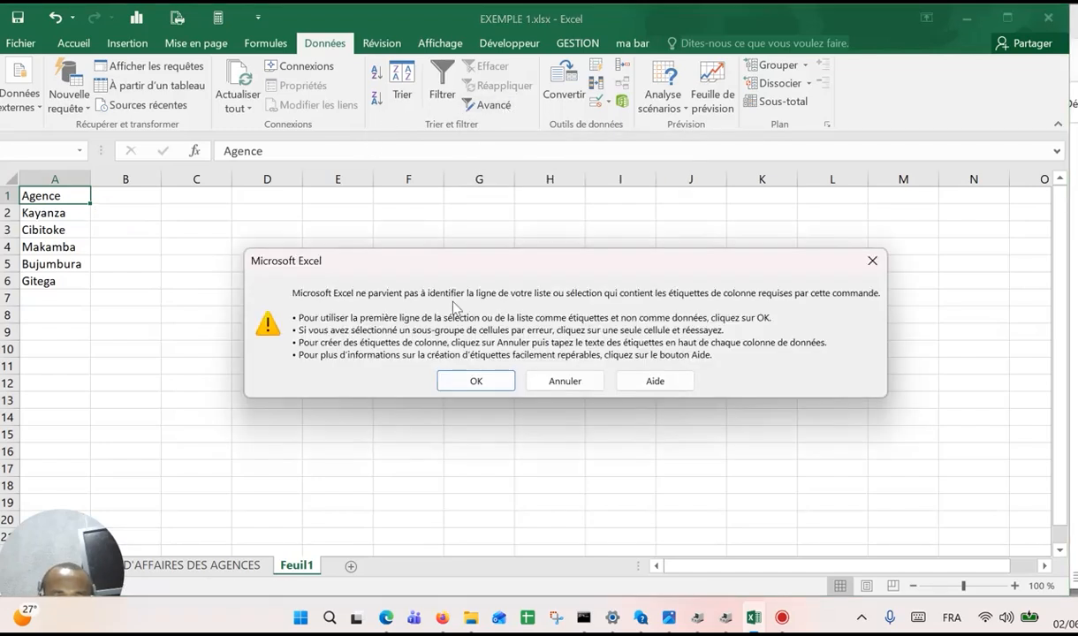
left_click(474, 377)
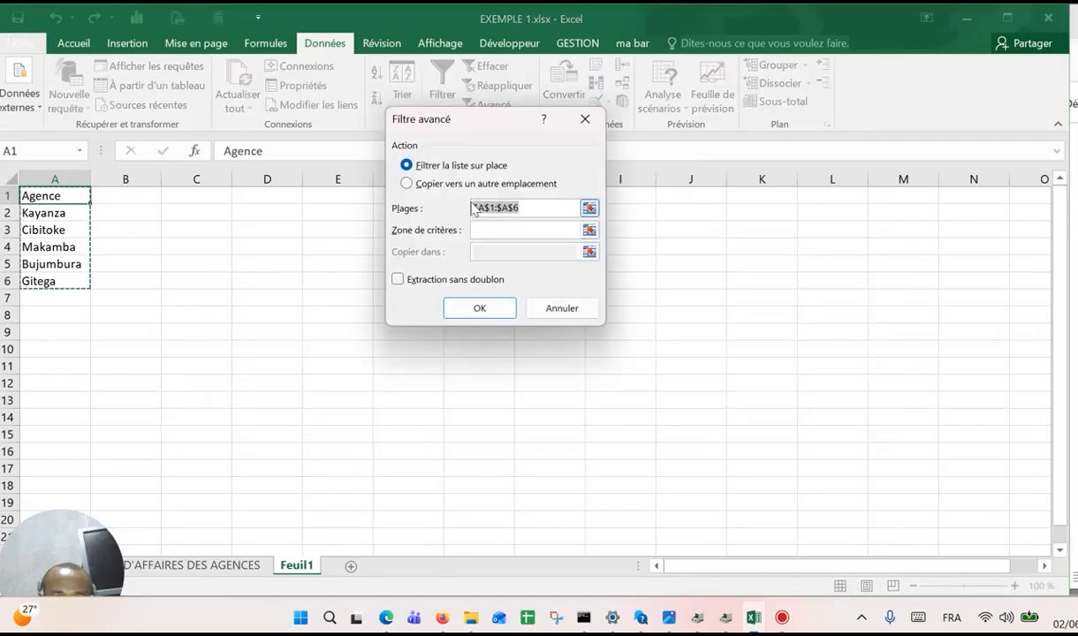
left_click(407, 184)
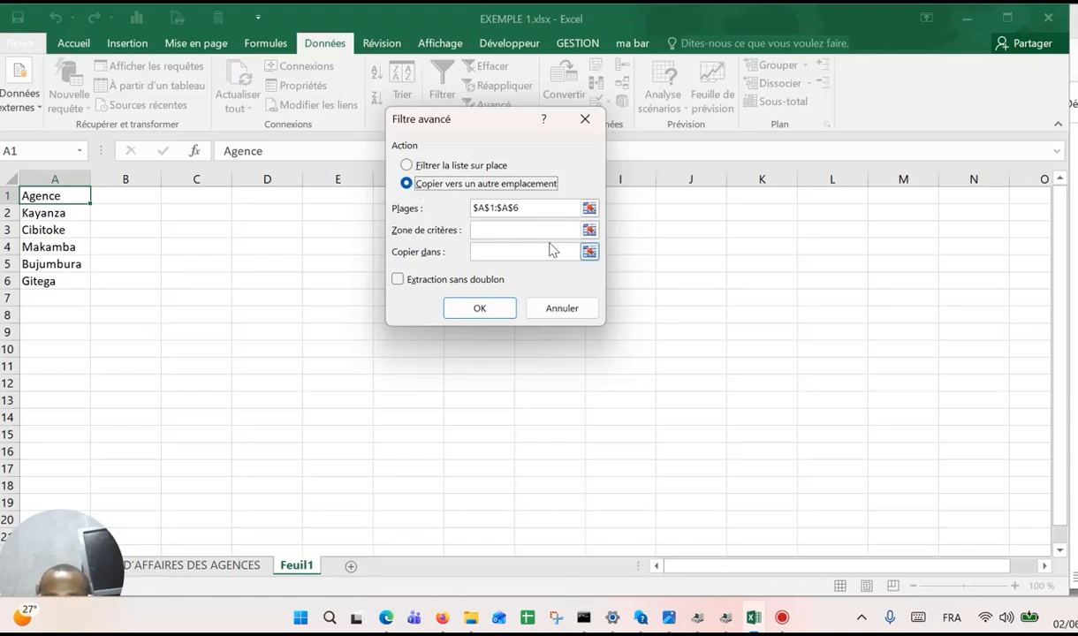
Set the advanced filter's criteria range to Feuil1!$A$1:$A$6, covering the Agence header and the agency names.
left_click(518, 233)
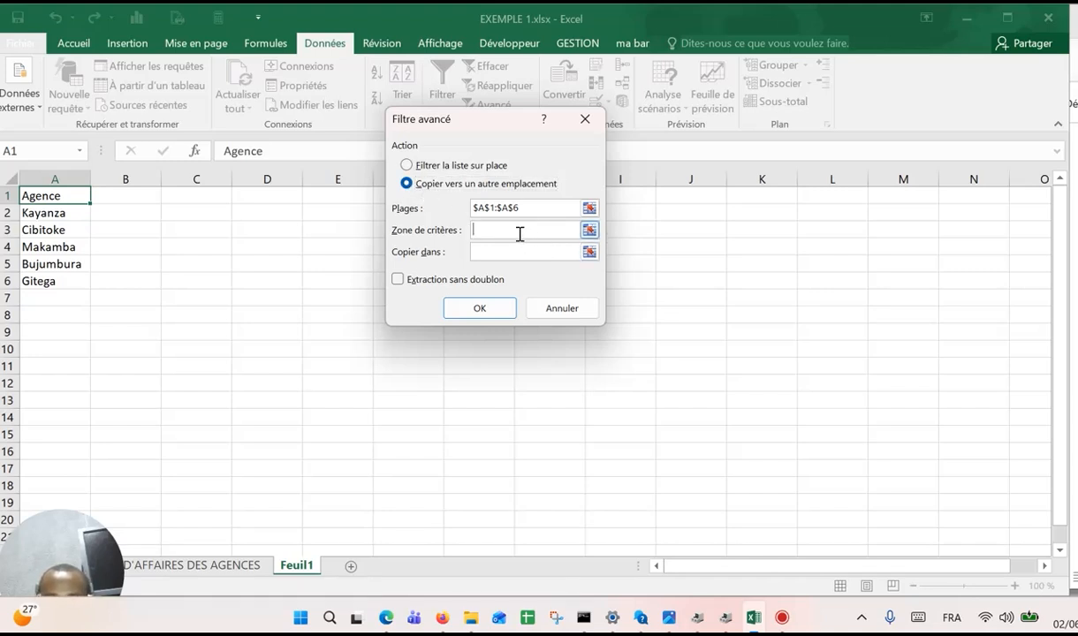
left_click(588, 230)
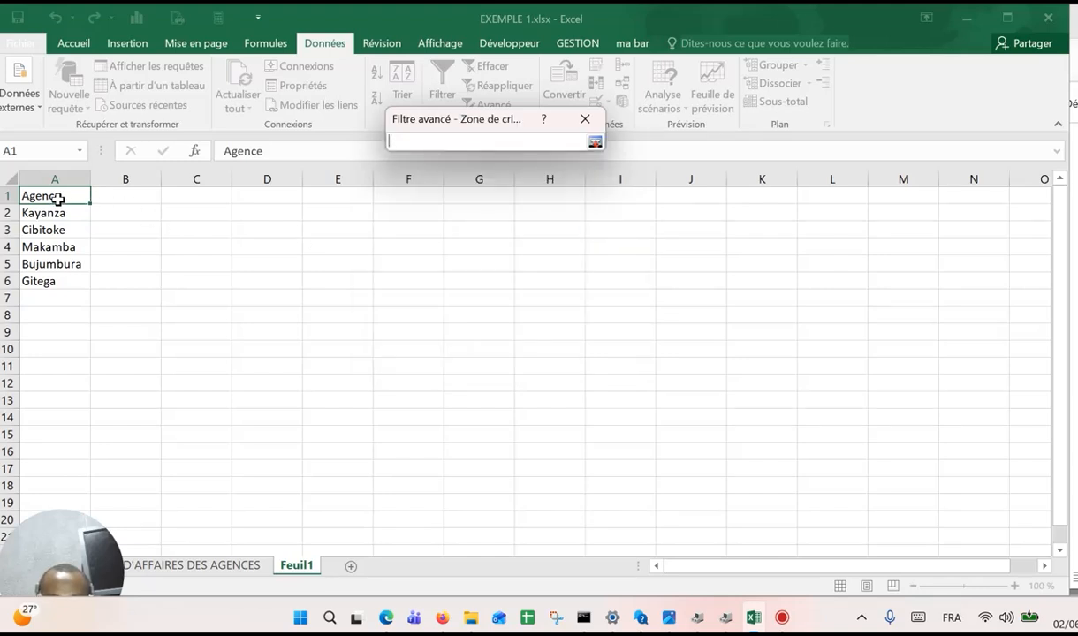
left_click_drag(58, 196, 58, 254)
left_click_drag(58, 279, 54, 279)
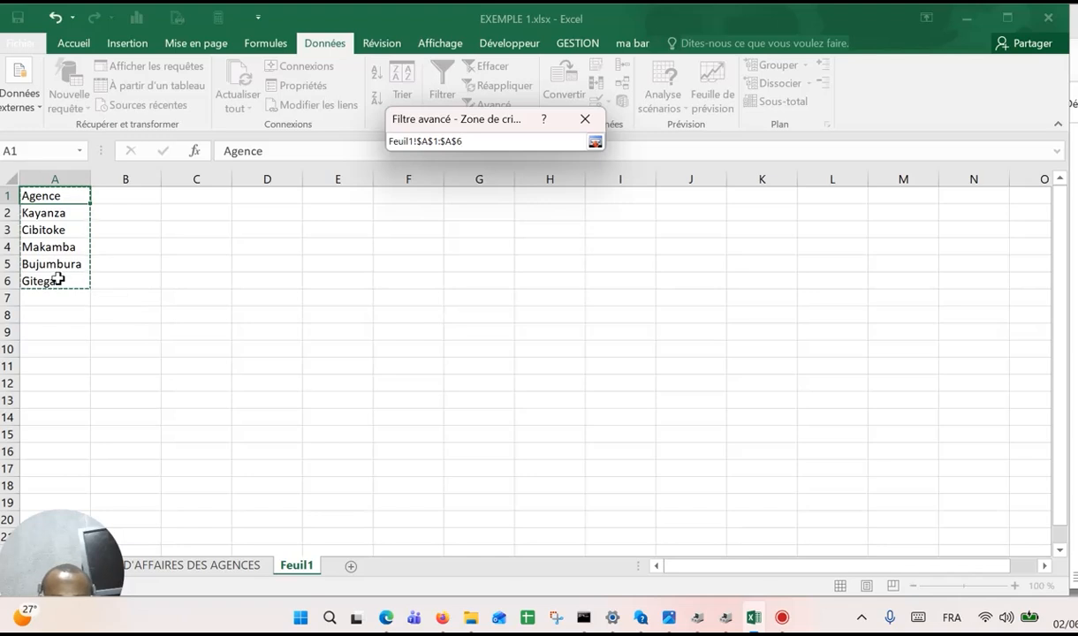
left_click(595, 141)
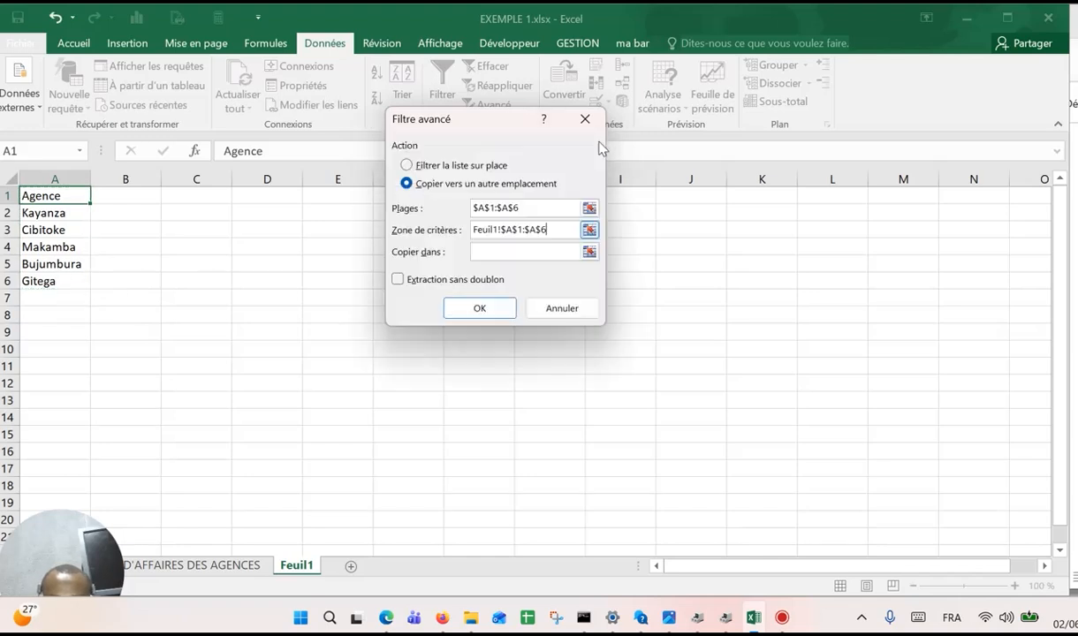
Set the advanced filter's list range to the revenue table $U$1:$Z$18 on the agencies revenue sheet.
left_click(558, 204)
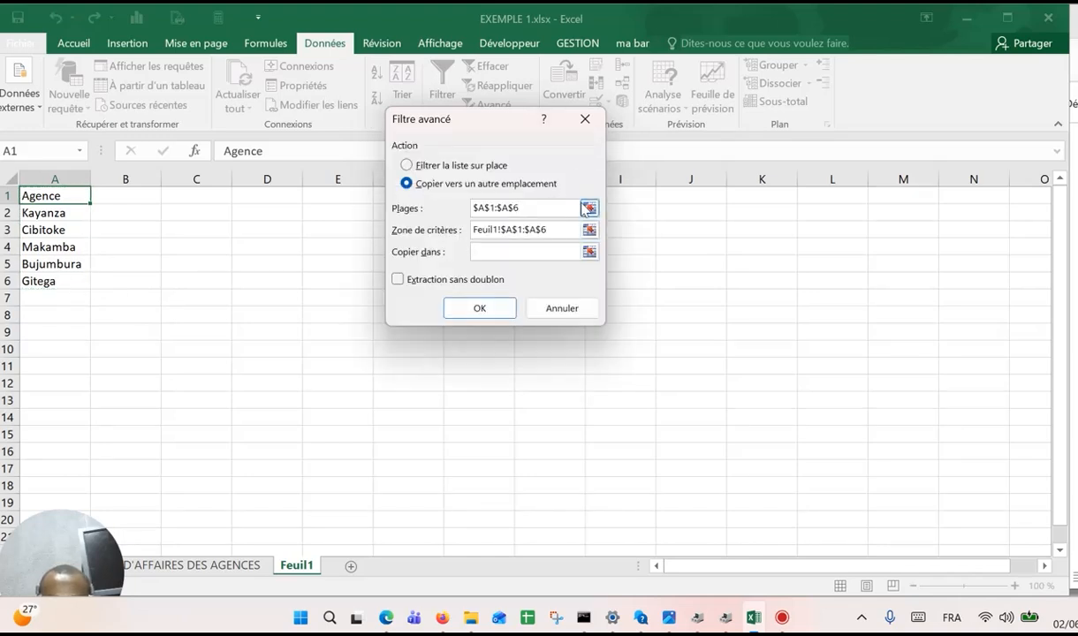
left_click(589, 208)
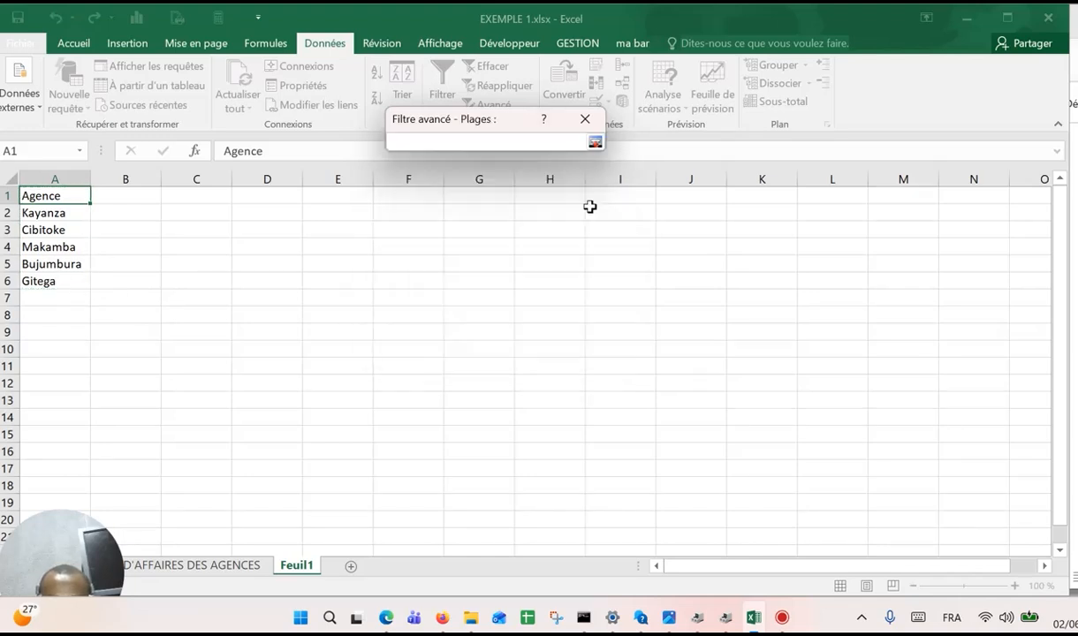
left_click(214, 561)
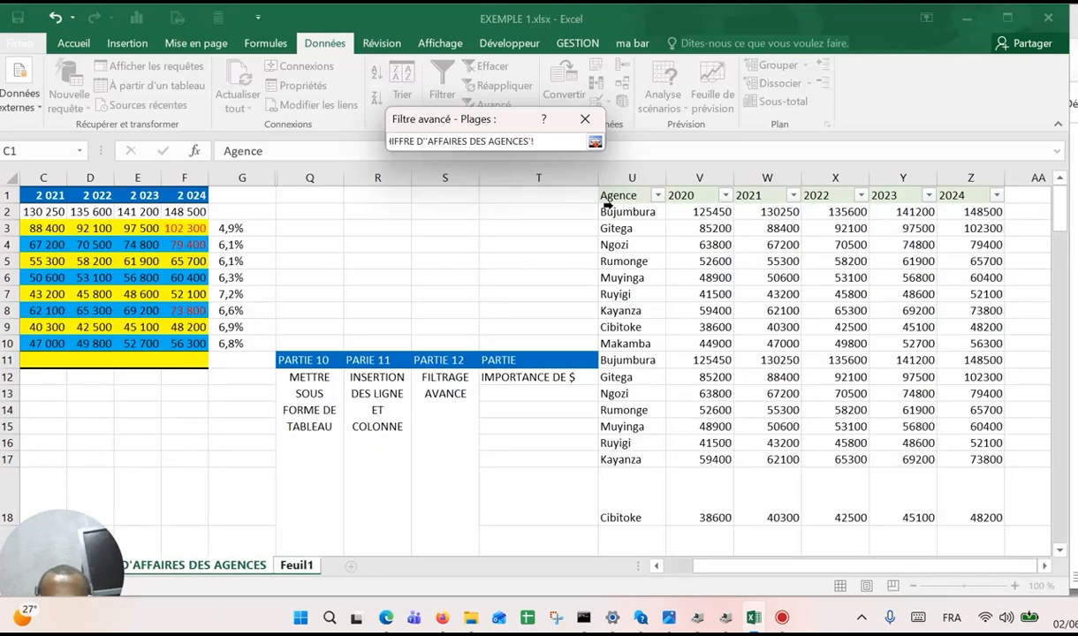
left_click_drag(618, 199, 1000, 516)
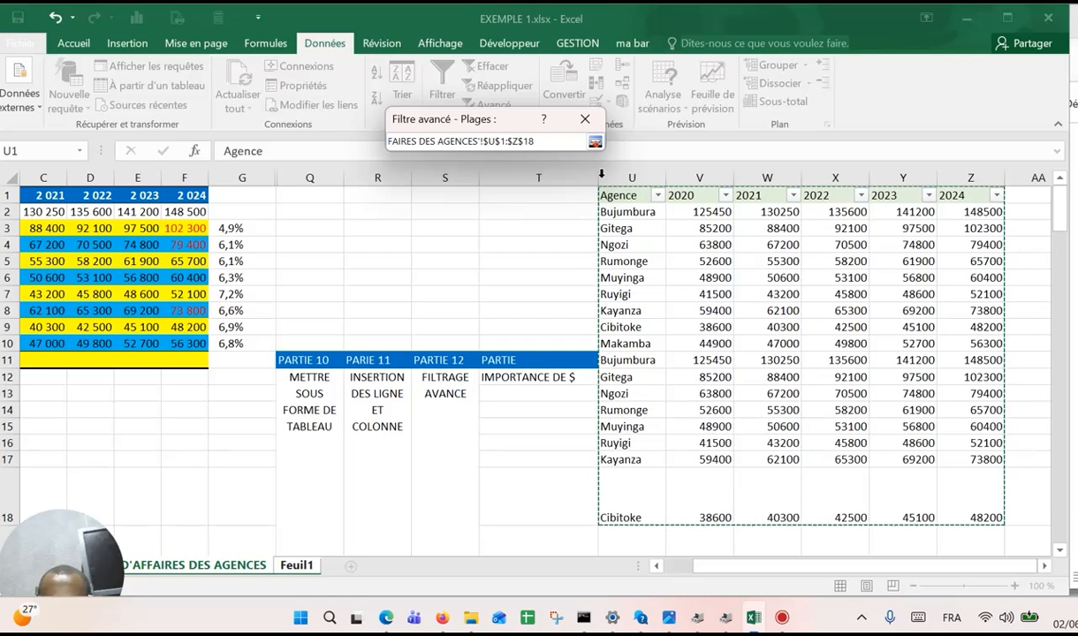
left_click(594, 141)
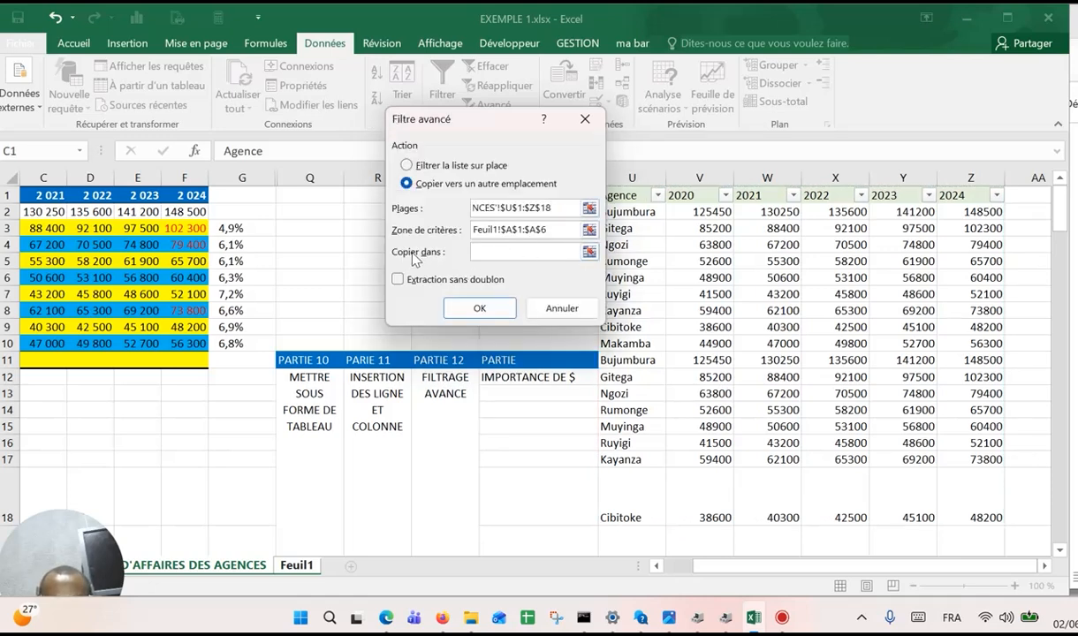
Set the filter's copy destination to Feuil1!$D$1 and run the advanced filter.
left_click(591, 253)
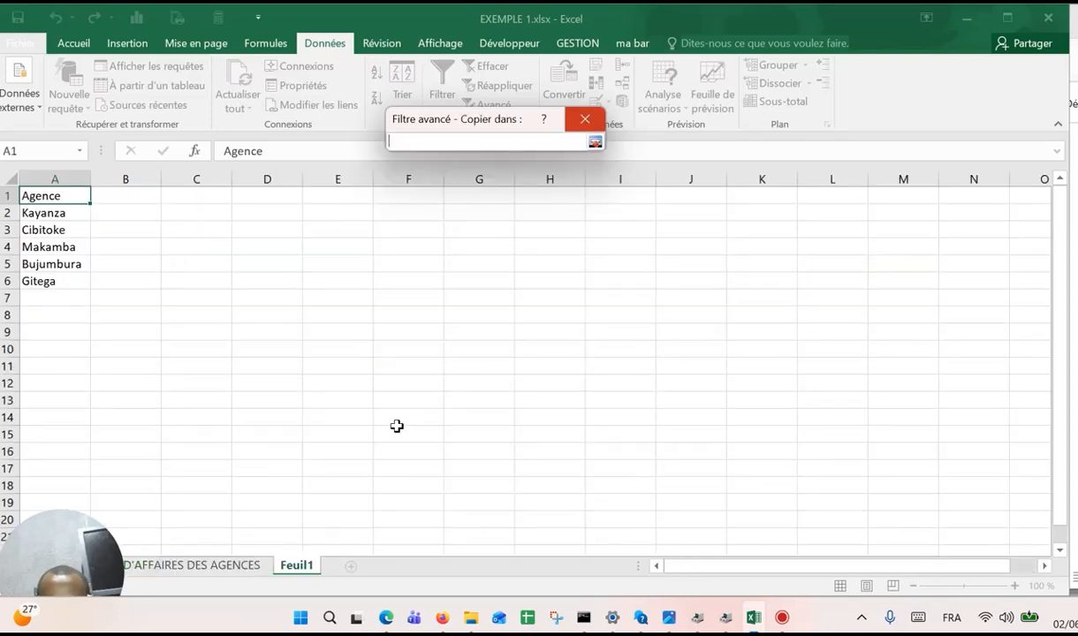
left_click(203, 570)
left_click(281, 566)
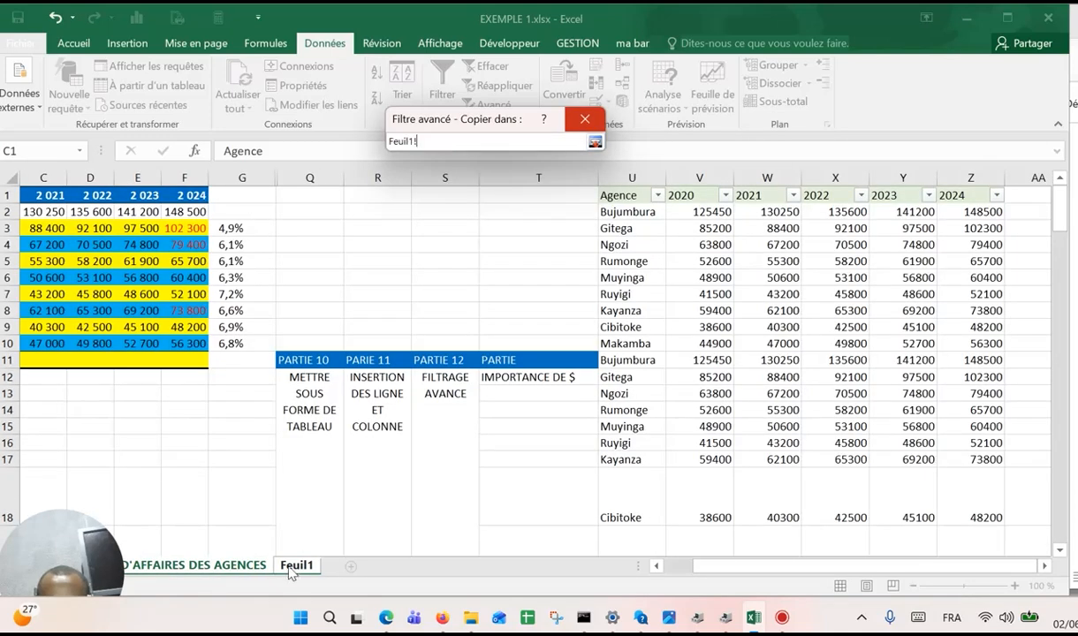
left_click(128, 195)
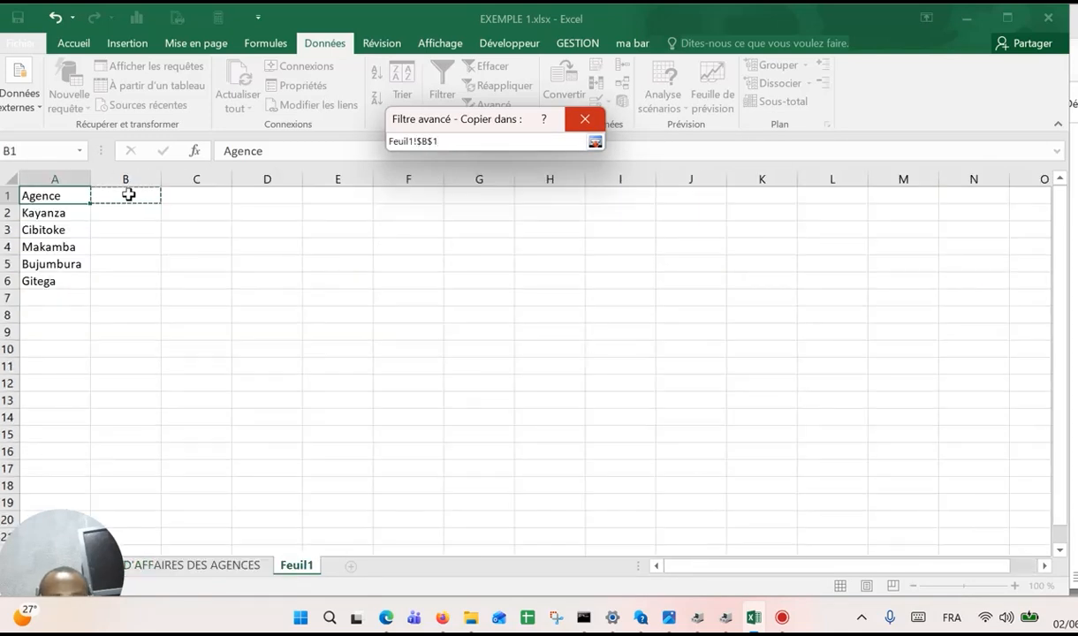
left_click(280, 196)
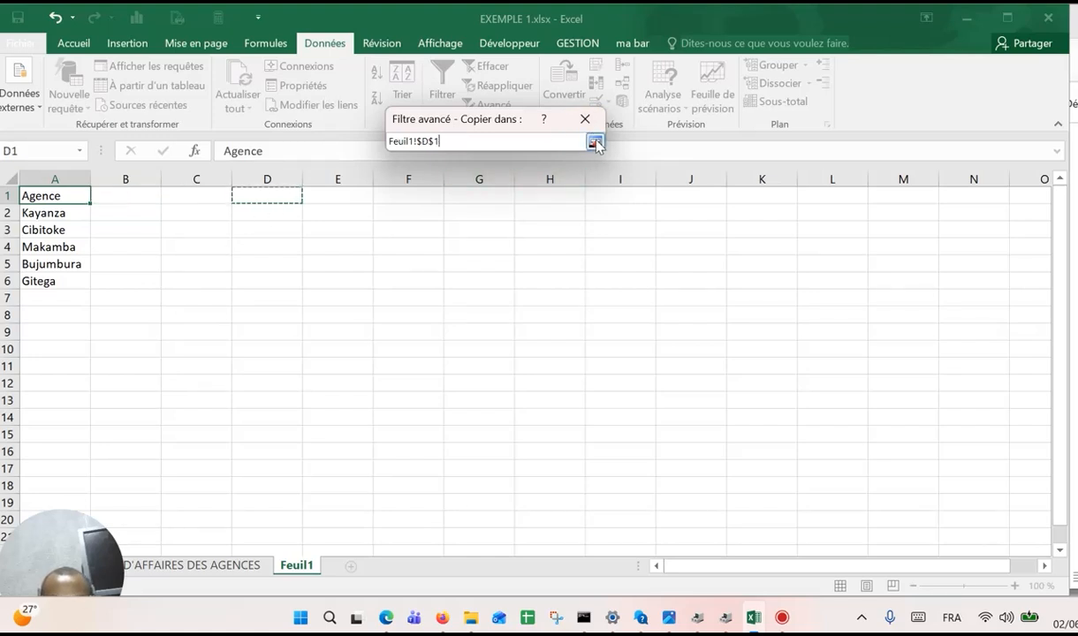
left_click(594, 142)
left_click(484, 309)
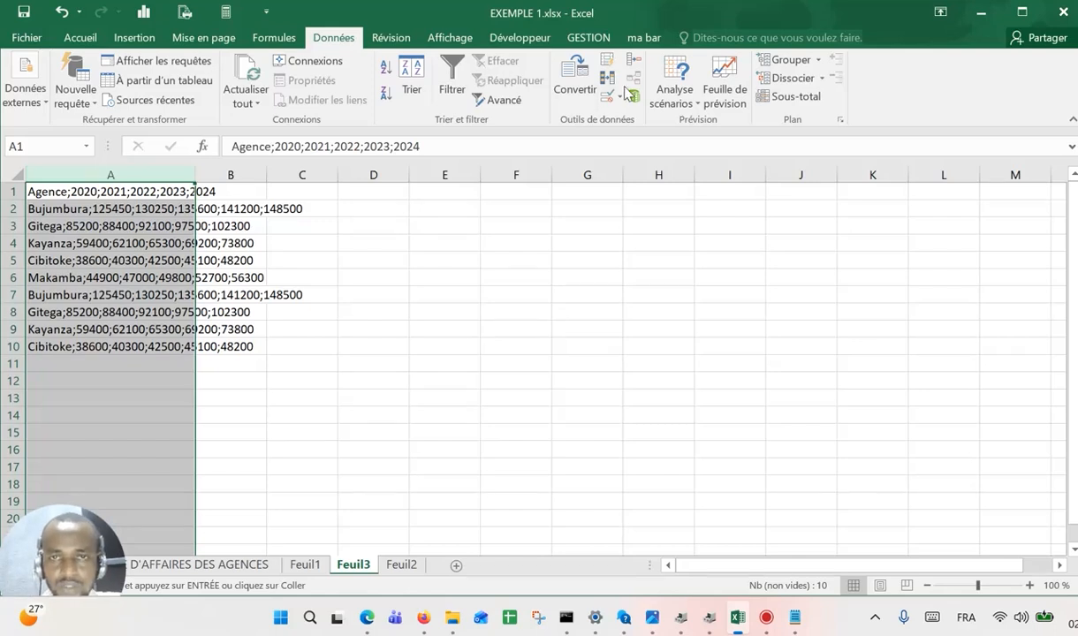
Convert column A of Feuil3 into separate columns as delimited text, using only the semicolon as separator and the Standard format.
left_click(579, 82)
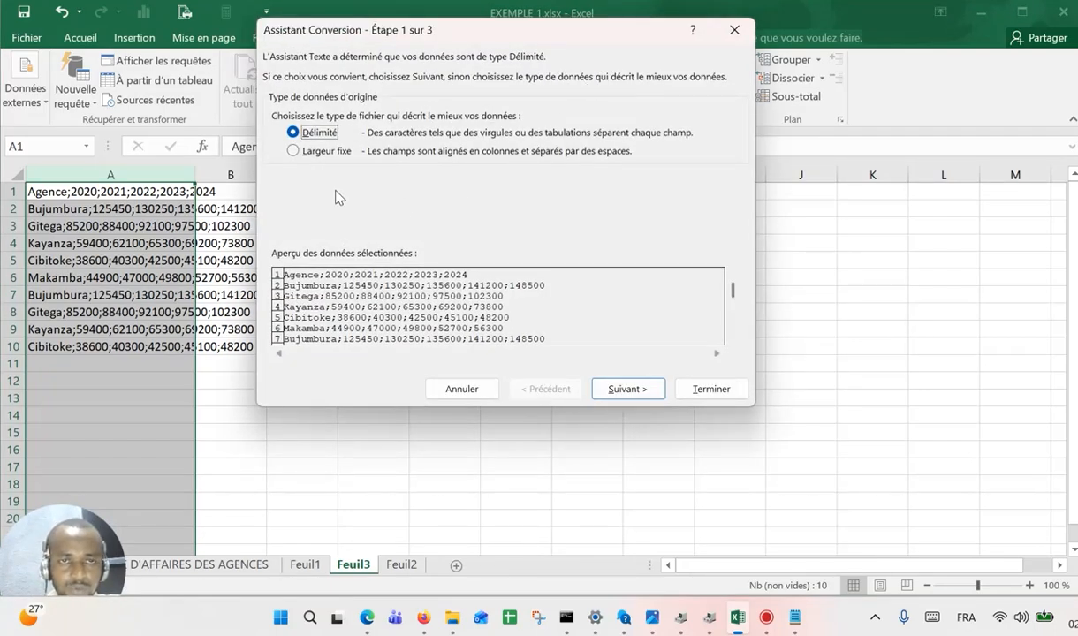
left_click(623, 390)
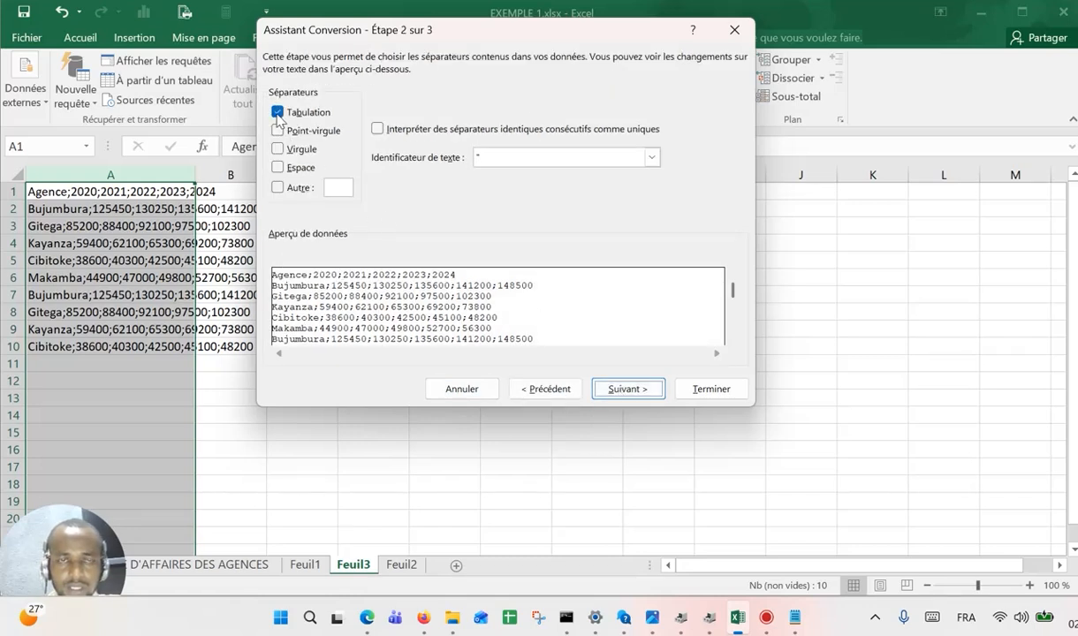
left_click(278, 113)
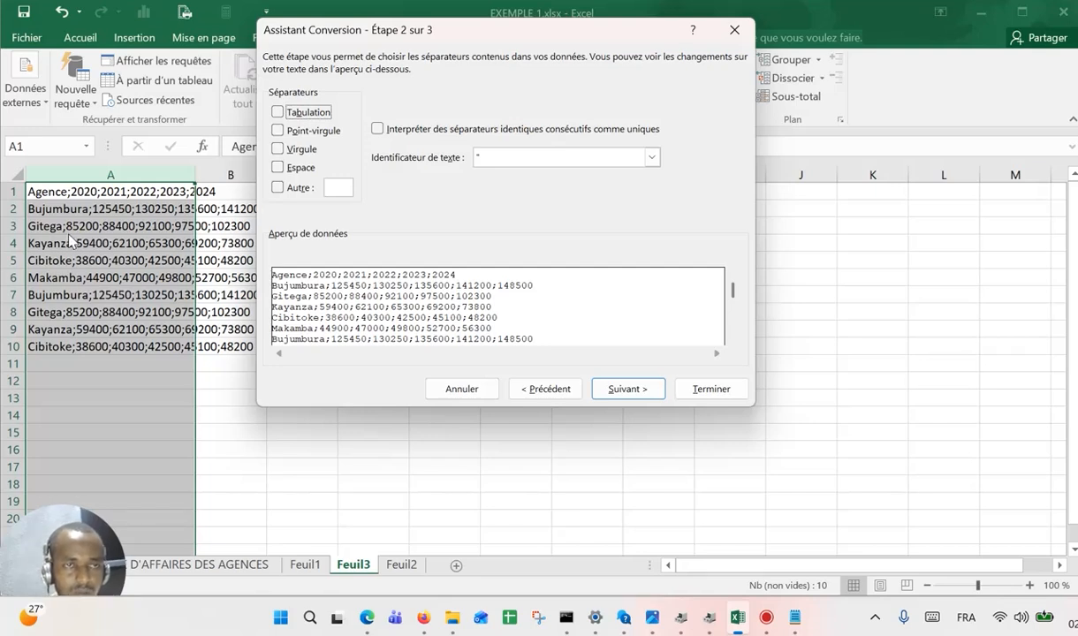
left_click(285, 133)
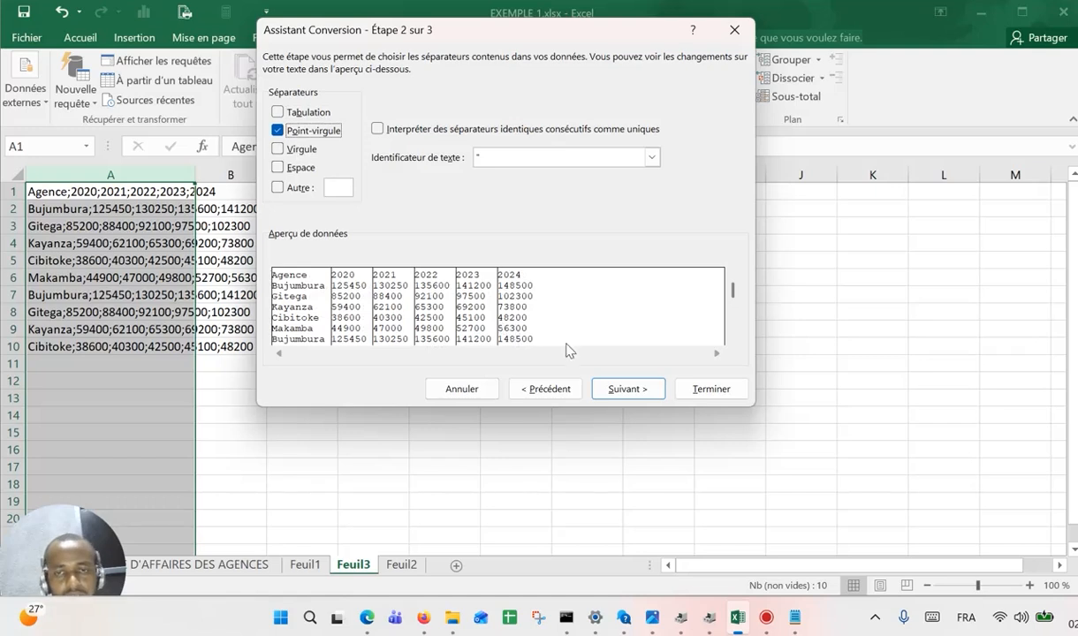
left_click(629, 390)
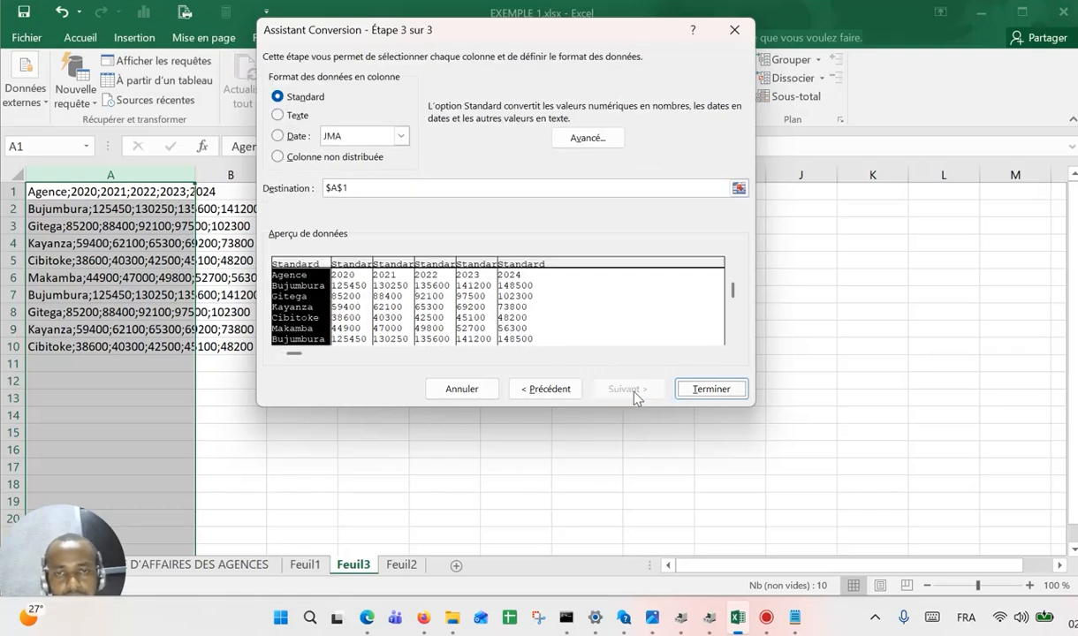
left_click(711, 390)
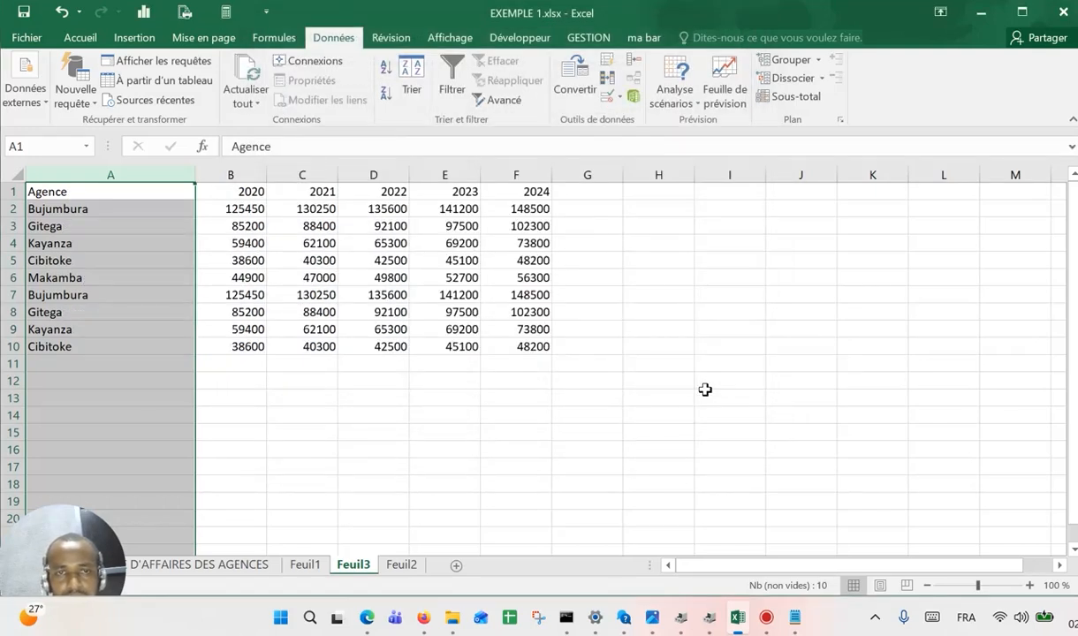
left_click(109, 330)
left_click(78, 192)
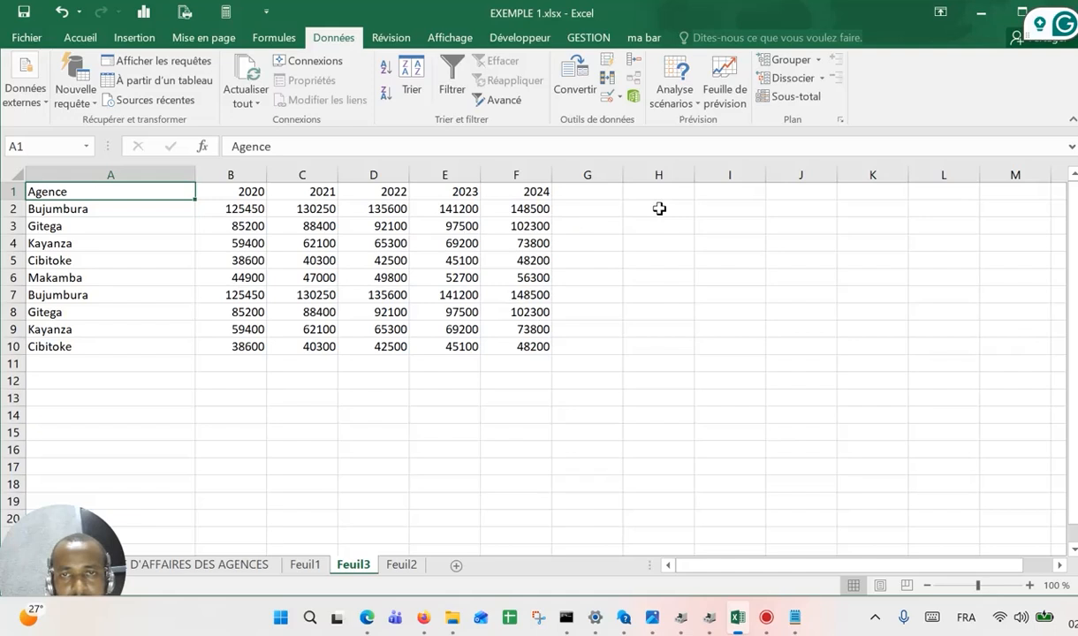
Enter a person's full name, with the two parts separated by a space, in cell H2.
left_click(660, 208)
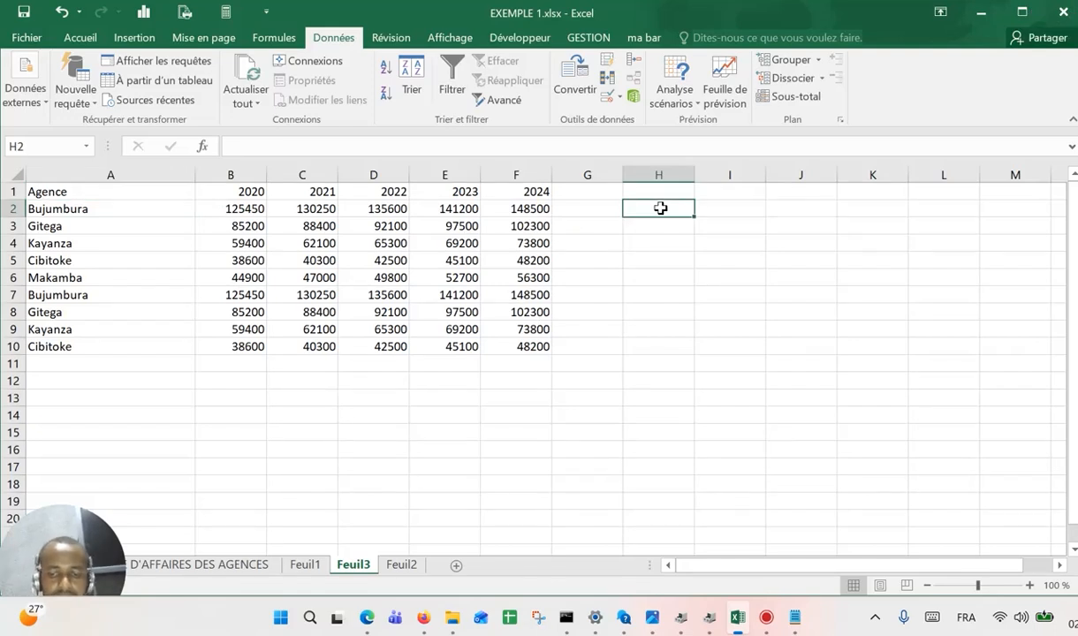
type("MUCO JEAN")
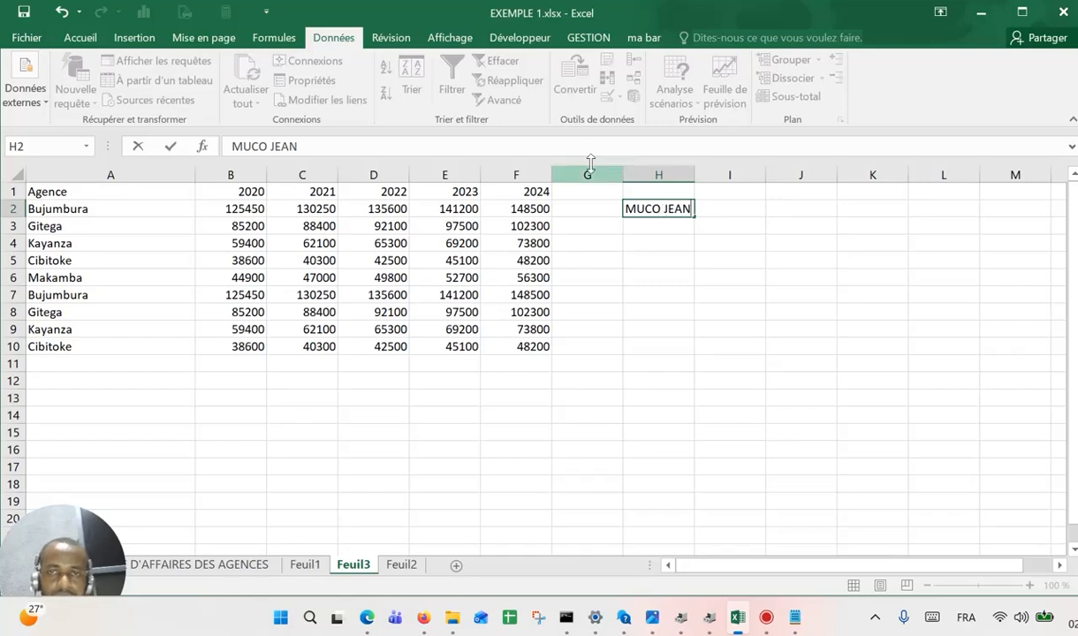
left_click(645, 292)
Convert column H of Feuil3 into separate columns as delimited text, using only the space as separator.
left_click(665, 172)
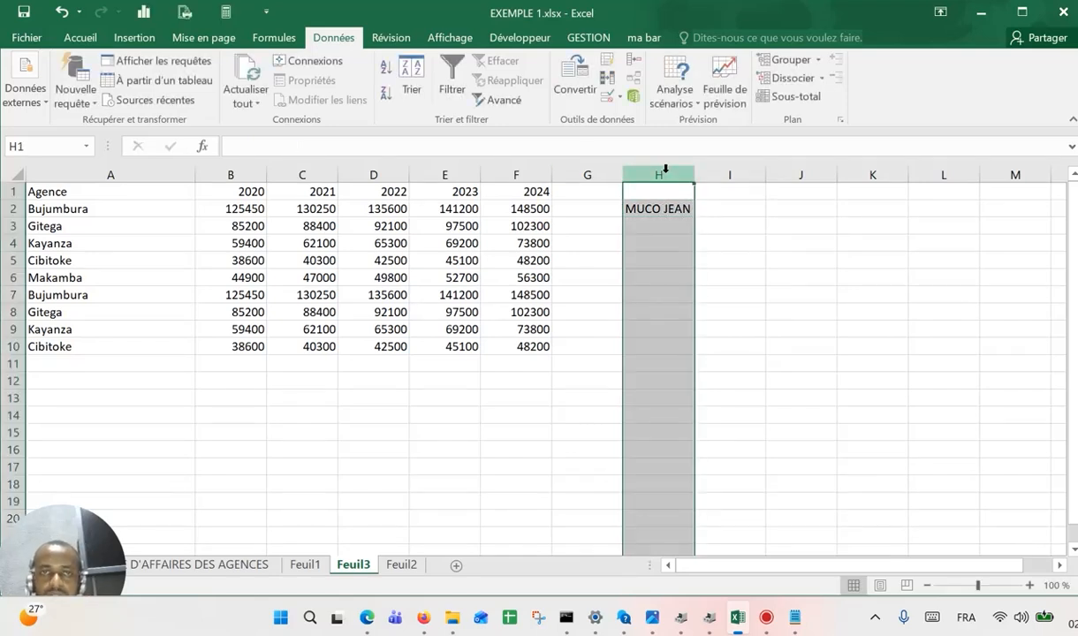
left_click(574, 84)
left_click(625, 389)
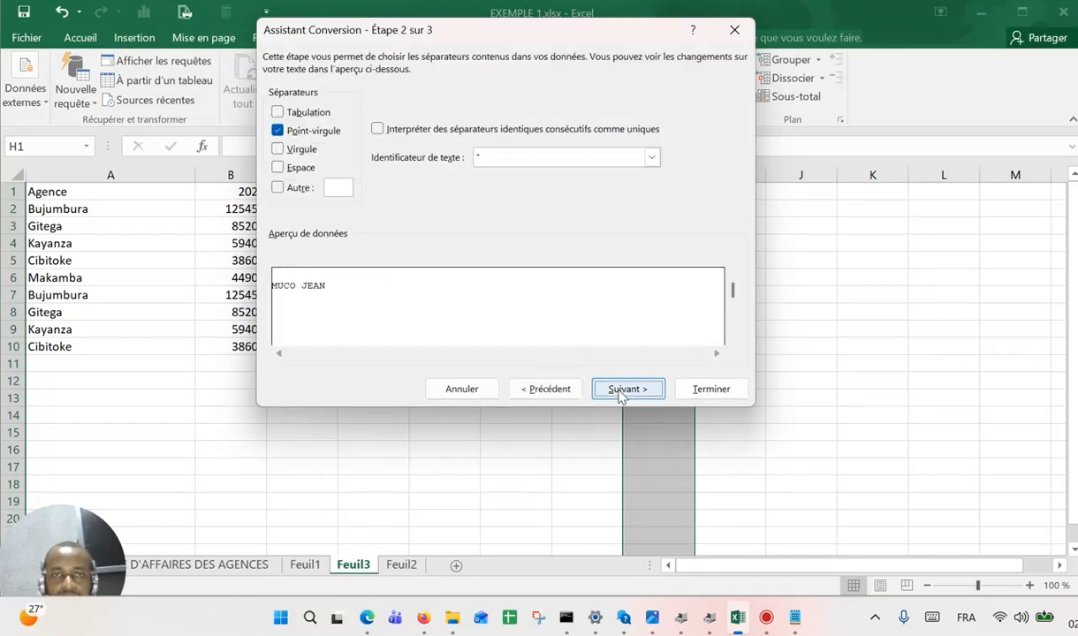
left_click(278, 130)
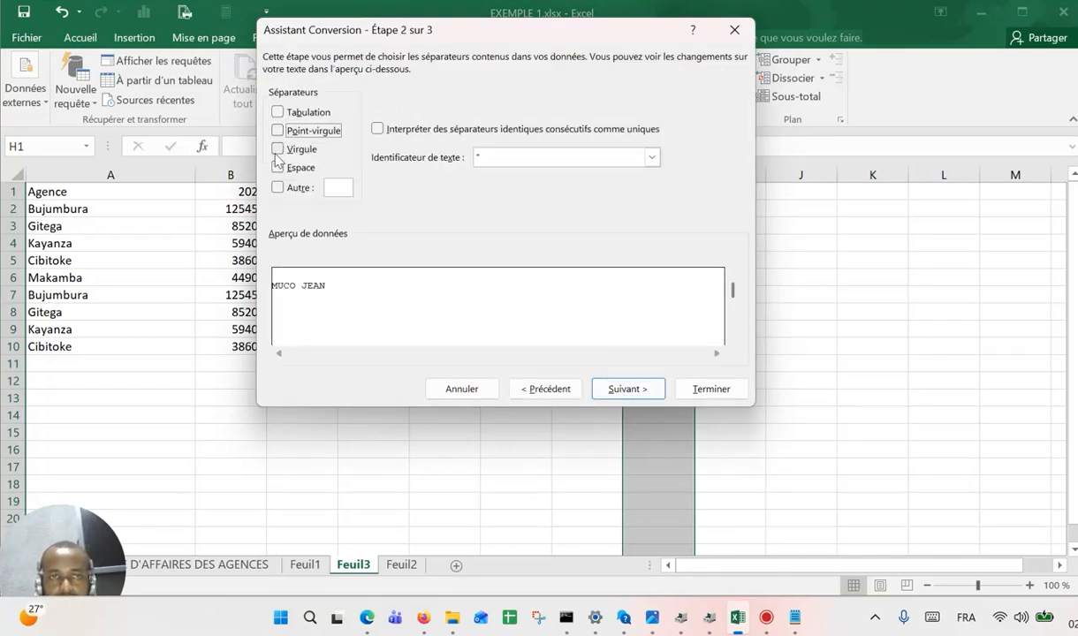
left_click(277, 167)
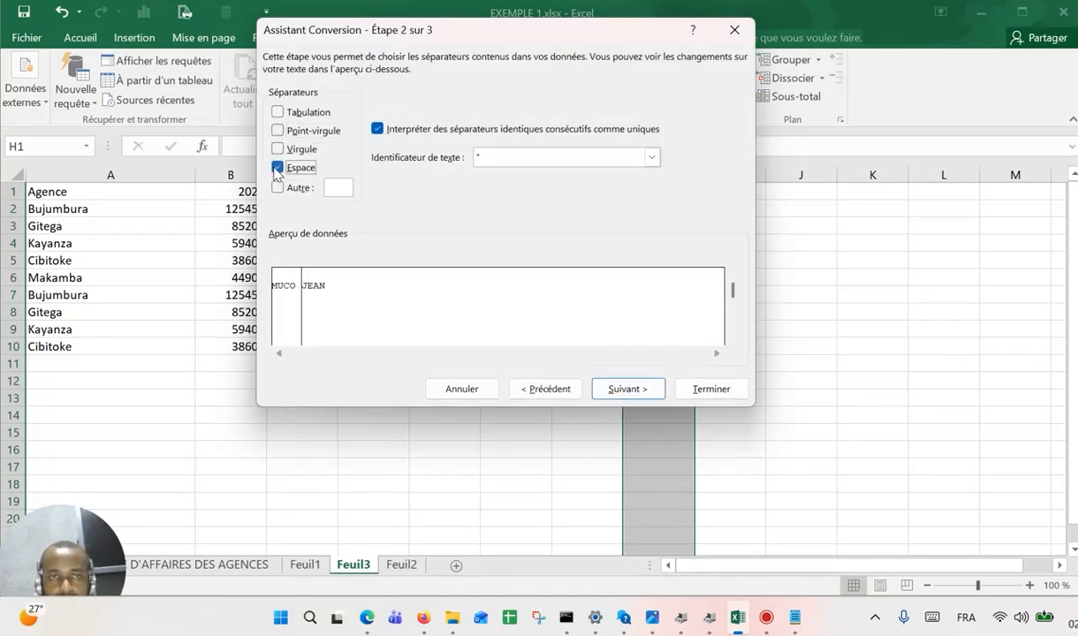
left_click(699, 389)
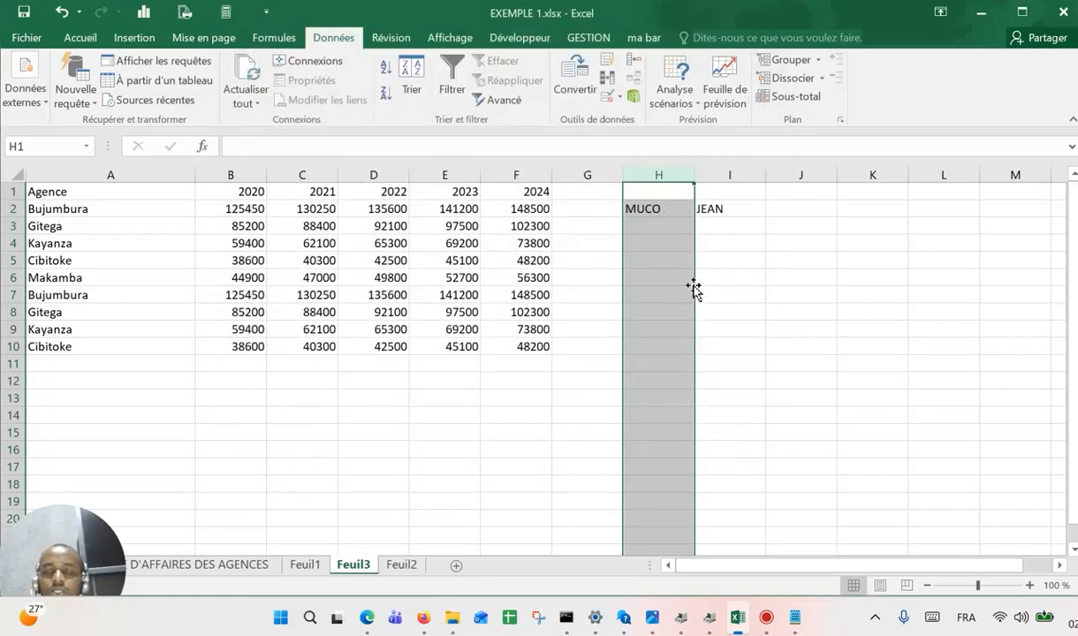
left_click(712, 225)
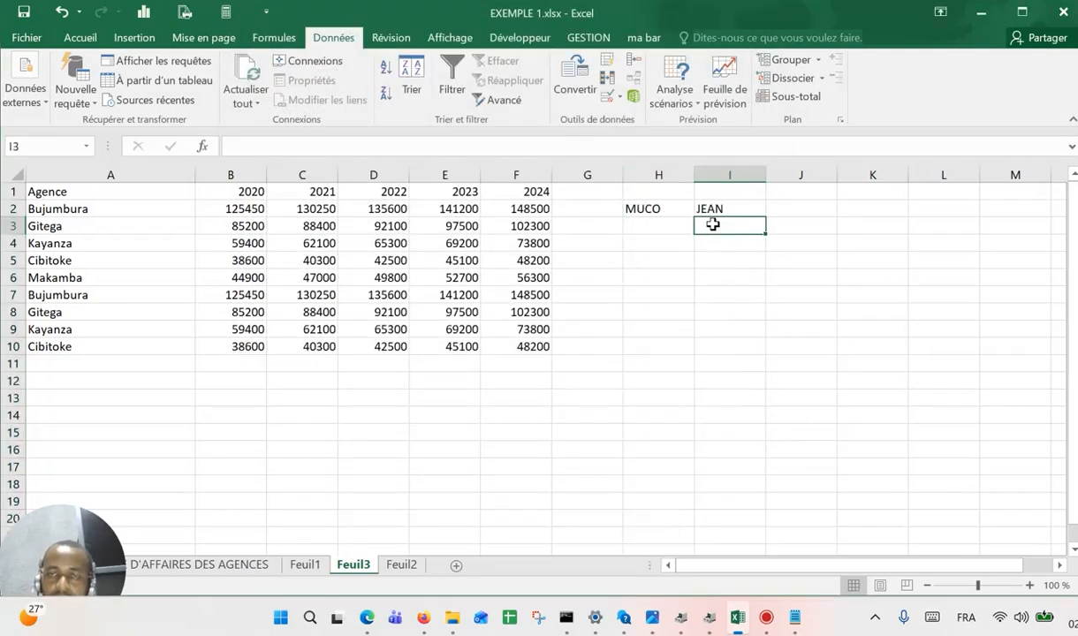
left_click(651, 206)
left_click_drag(651, 206, 721, 209)
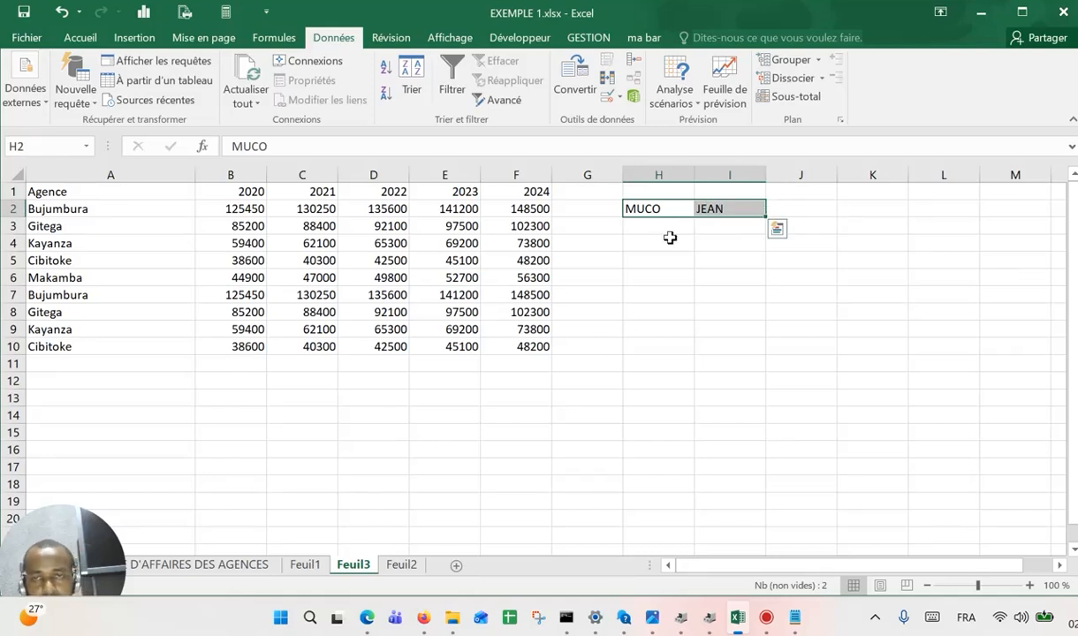
Enter the same person's full name in cell J2, with the two parts separated by a period.
left_click(814, 211)
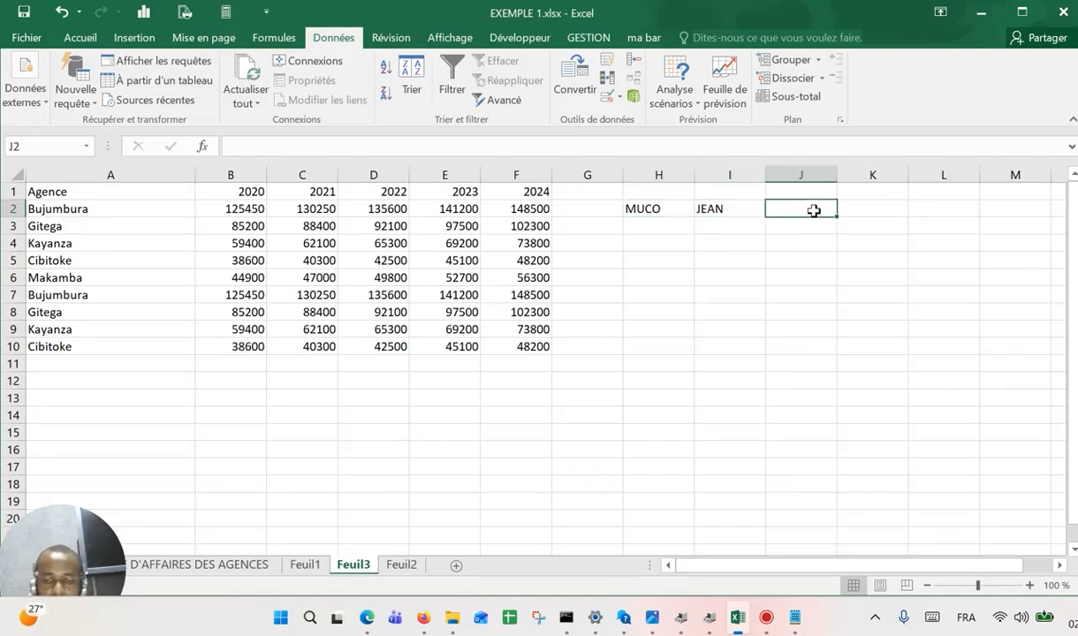
type("MUCO.JEAN")
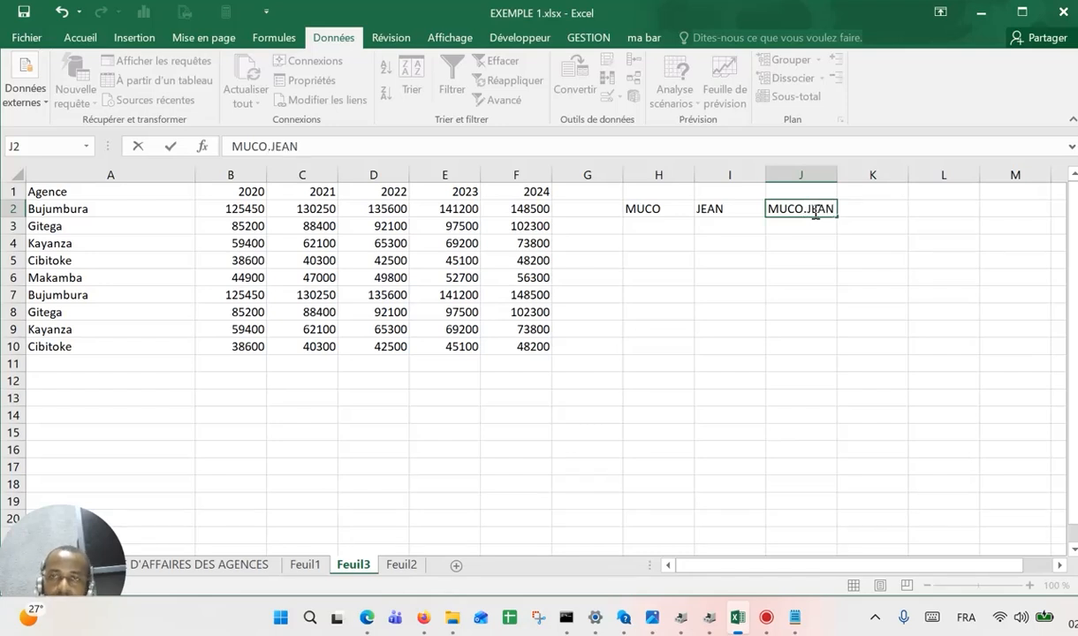
left_click(841, 311)
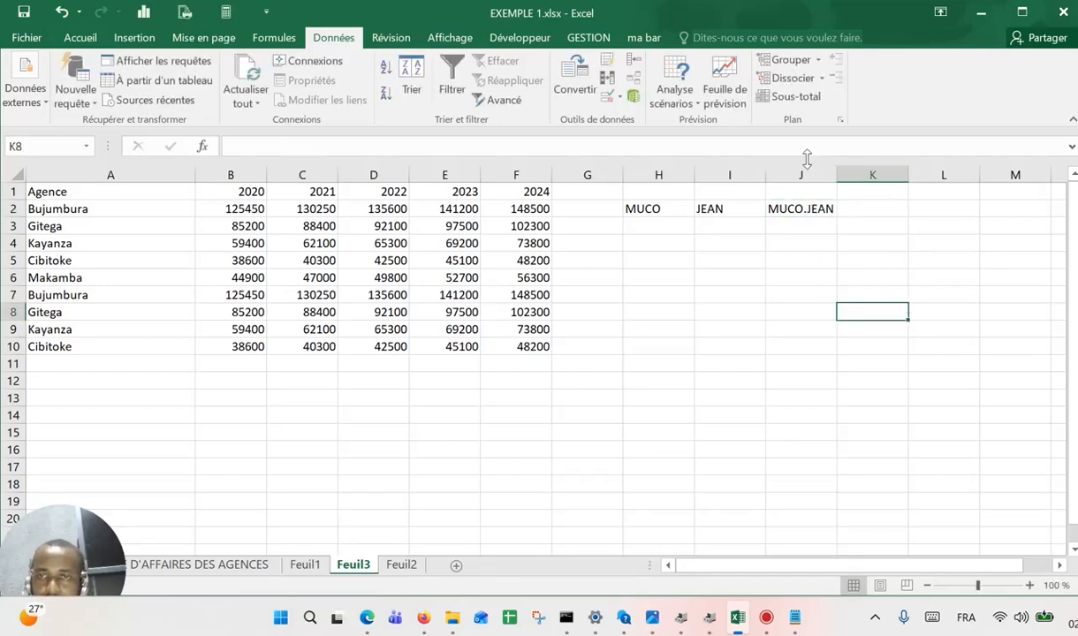
Convert column J into separate columns as delimited text, using only a period as the custom separator.
left_click(801, 175)
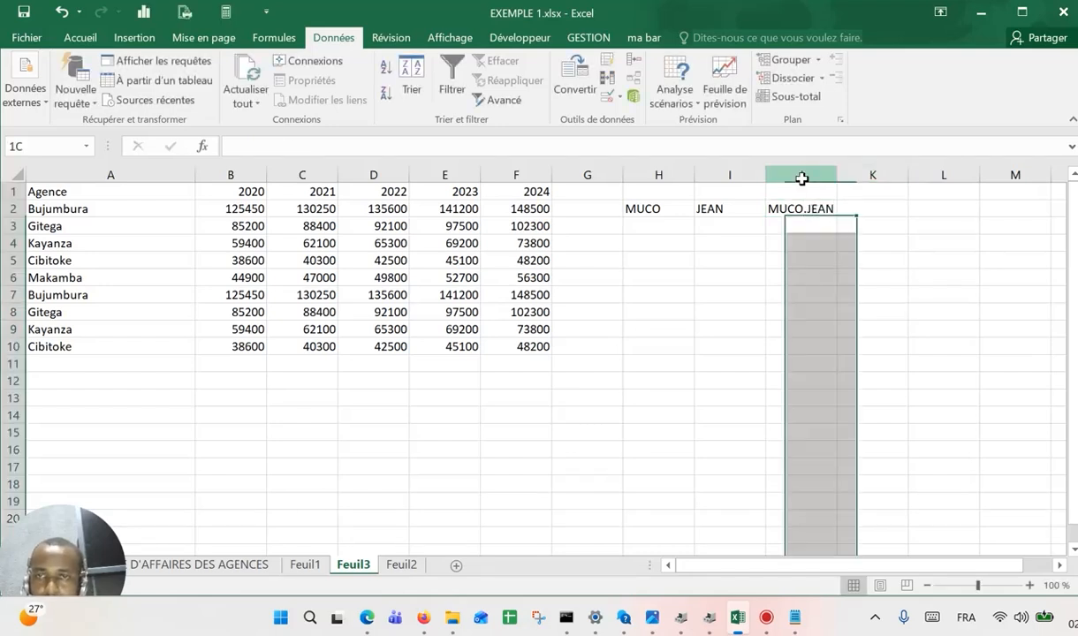
left_click(566, 93)
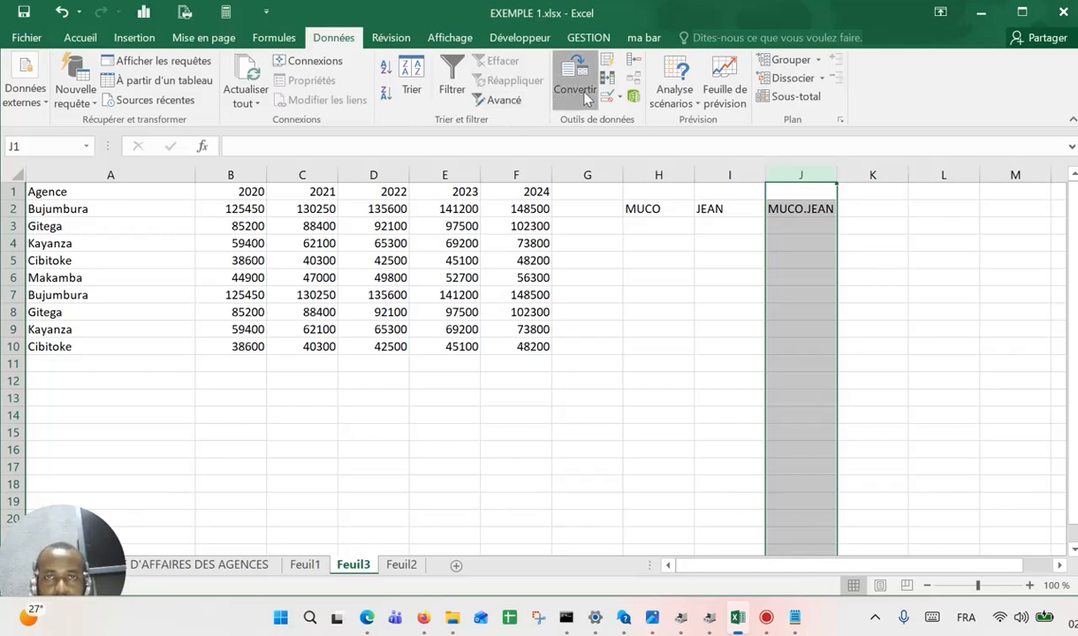
left_click(620, 389)
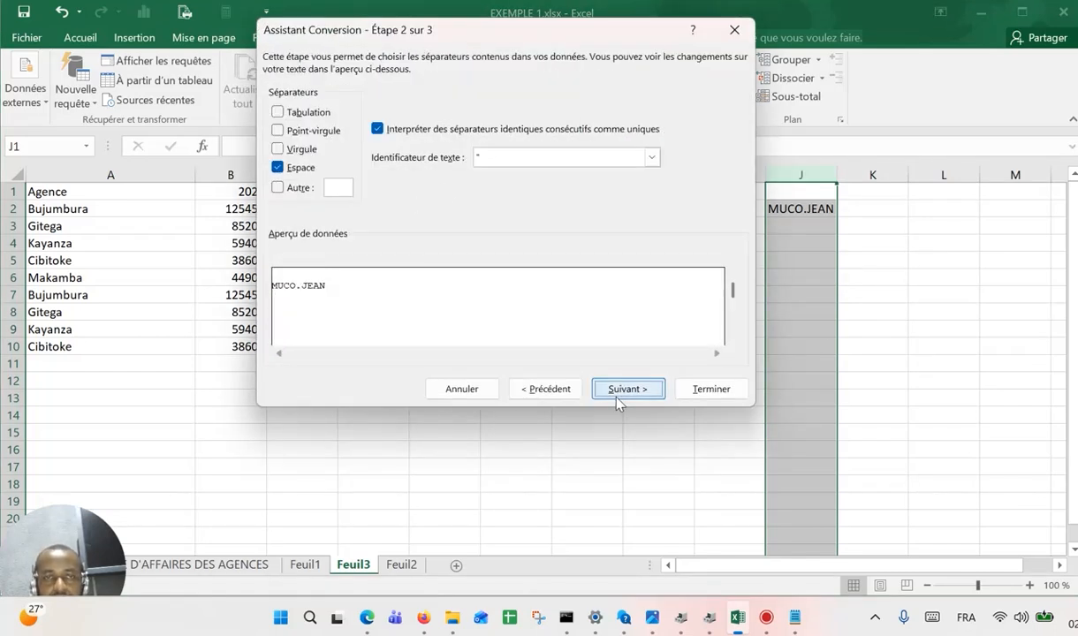
left_click(284, 170)
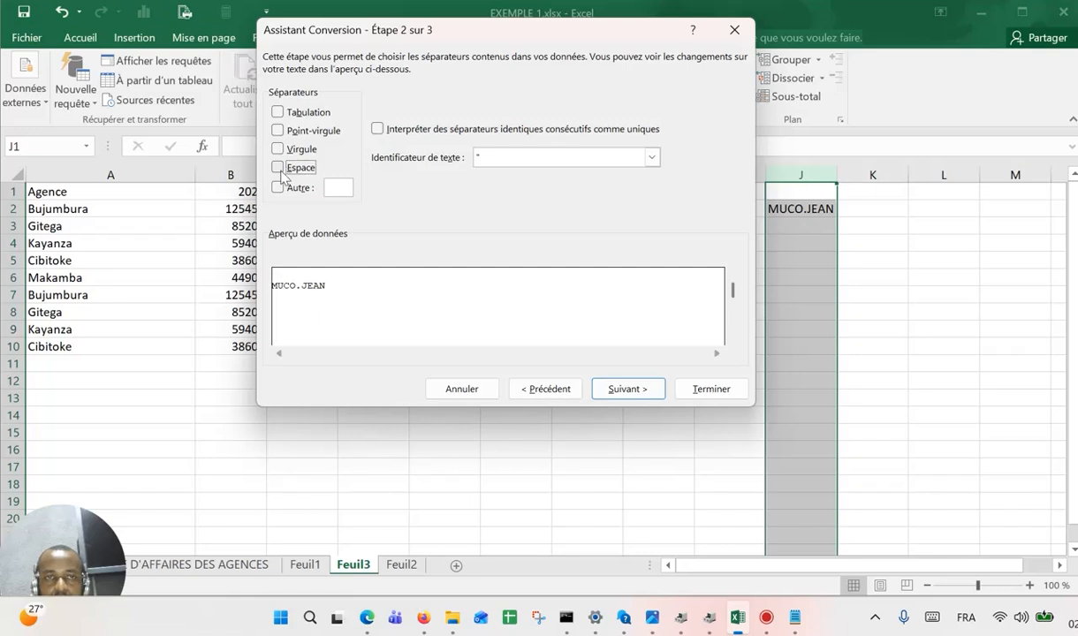
left_click(279, 187)
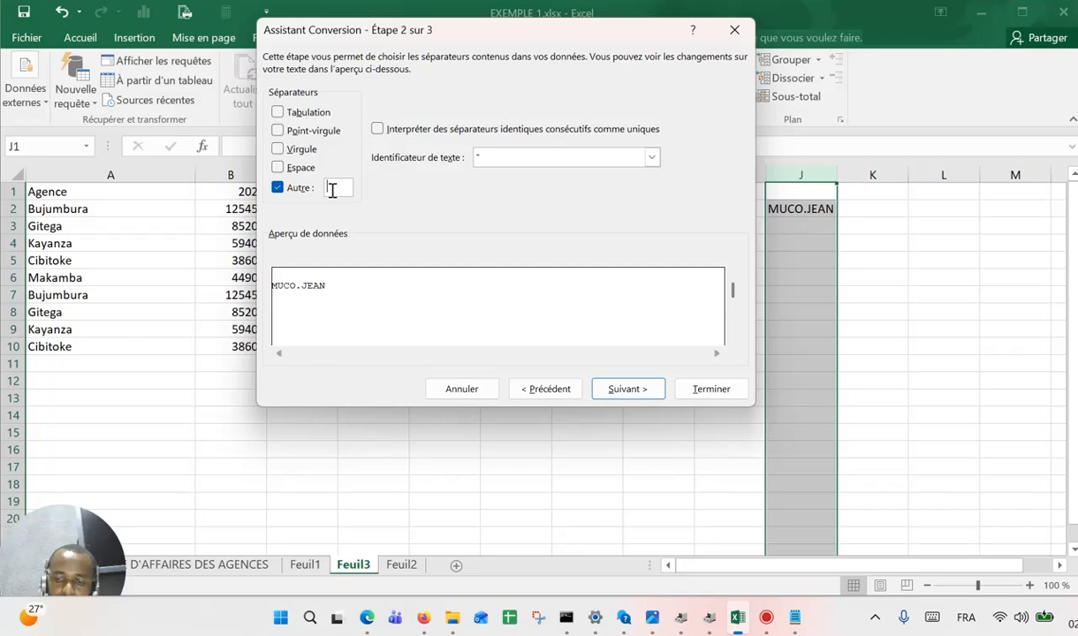
type(".")
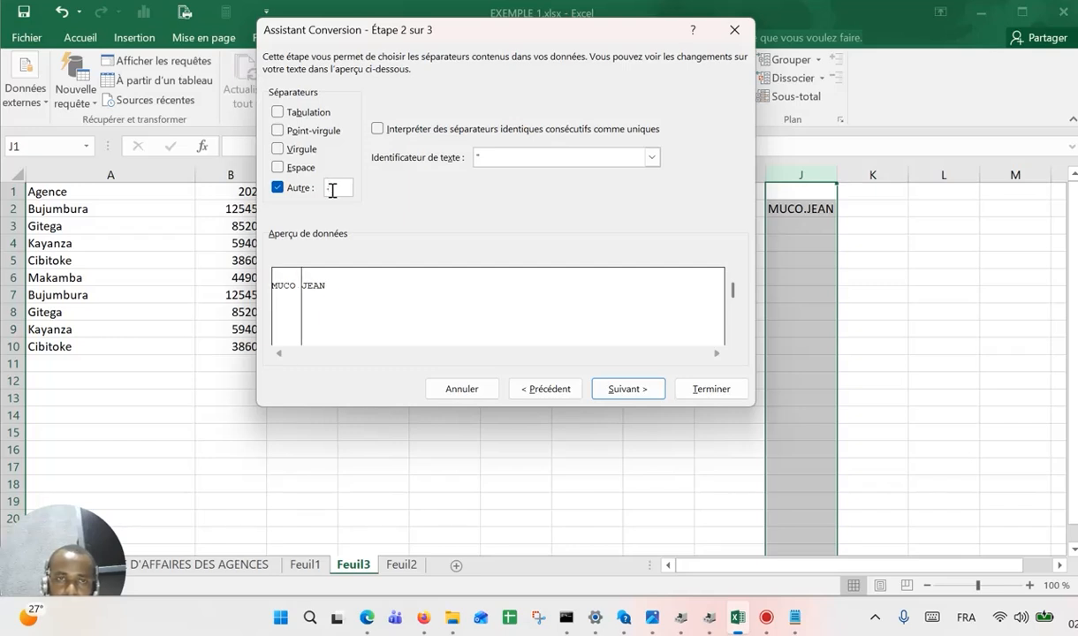
left_click(711, 388)
left_click(928, 327)
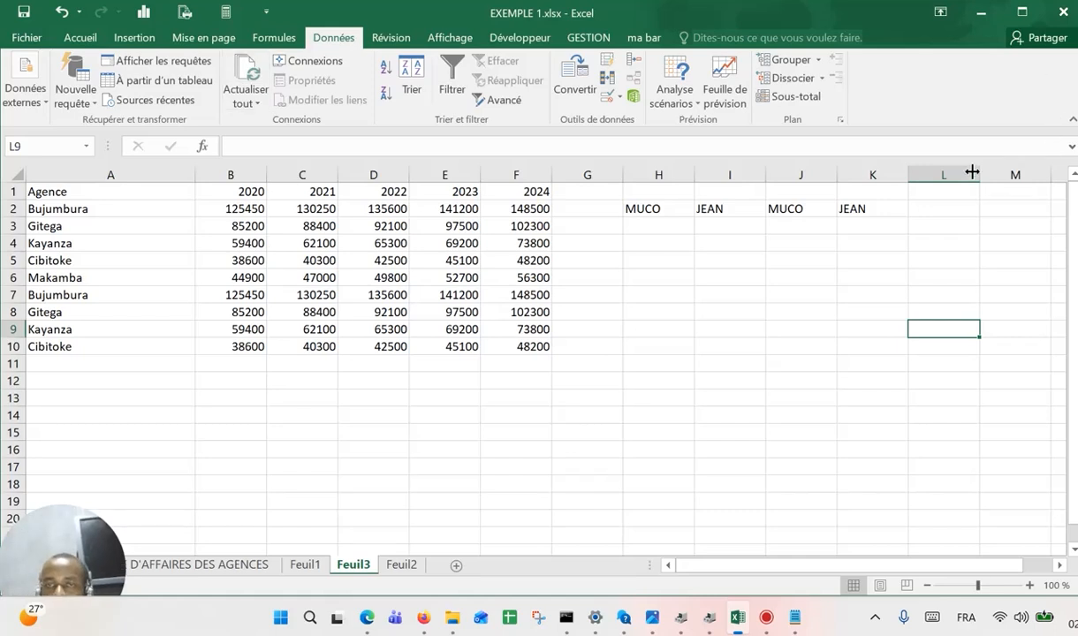
Return to the agencies revenue sheet and view the exercise part "IMPORTANCE DE $" in cell T12.
left_click(255, 571)
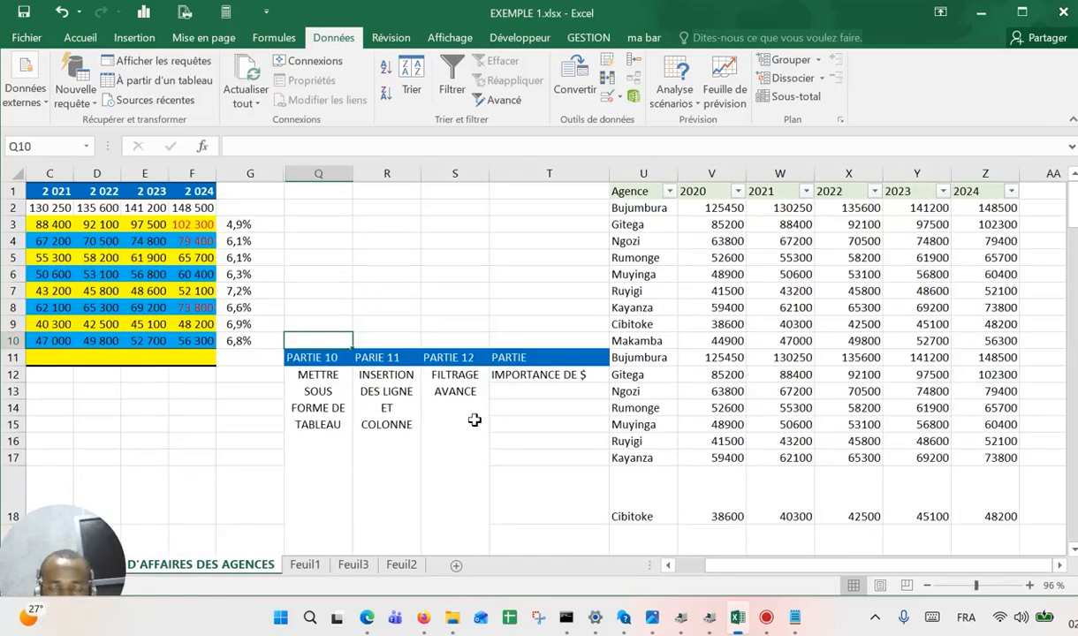
left_click(518, 375)
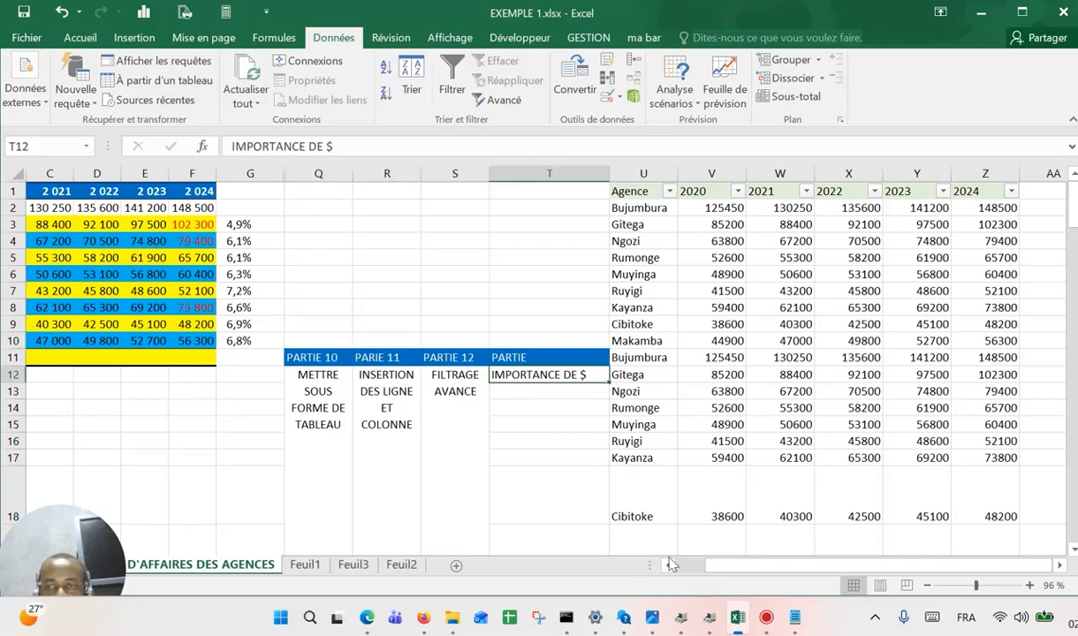
left_click(751, 565)
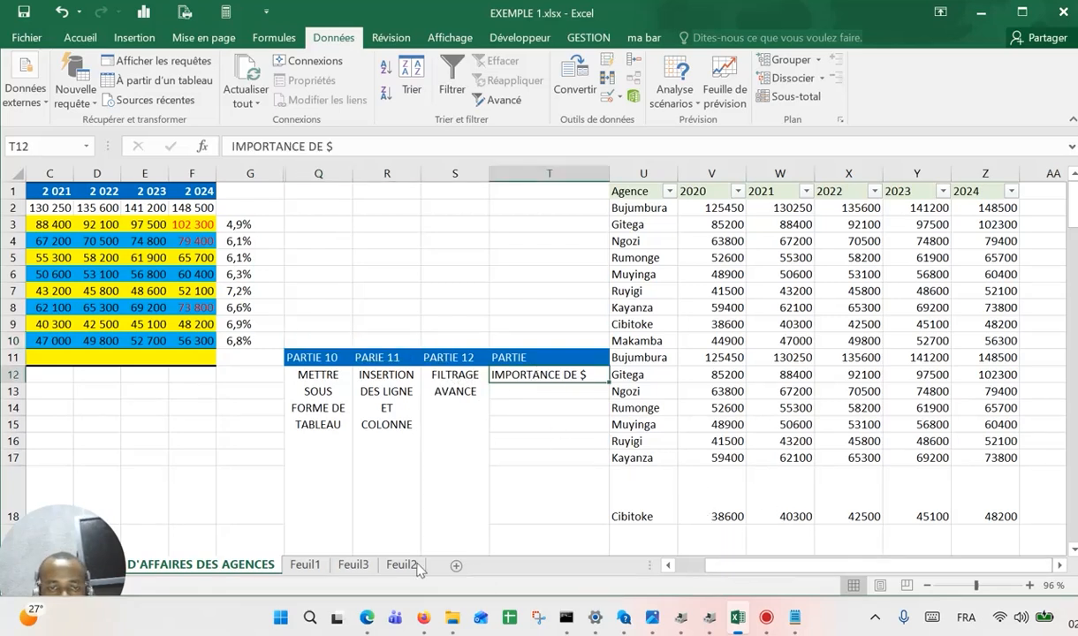